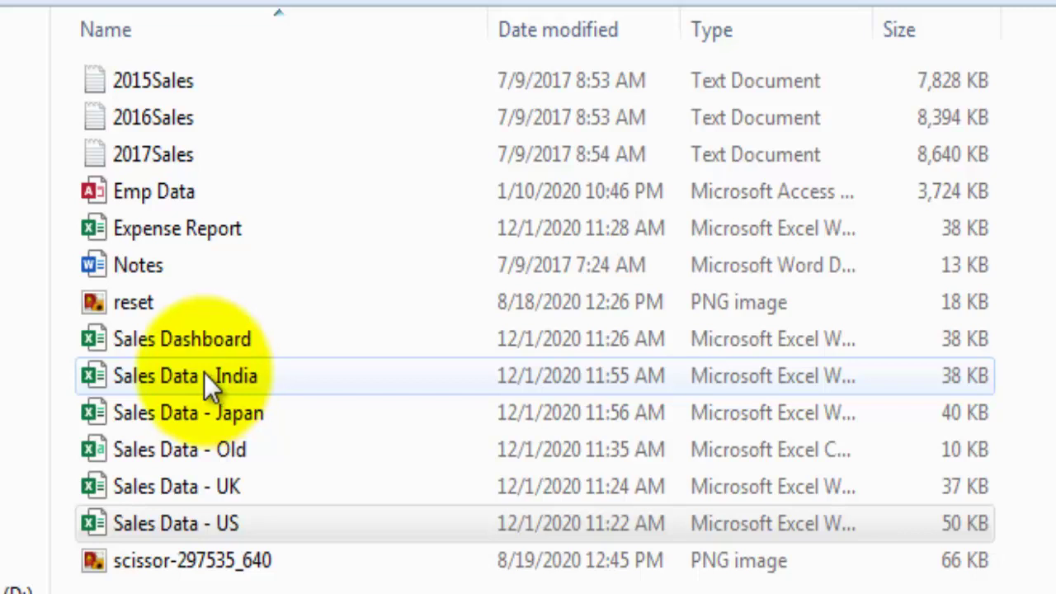
- Open the Sales Data - US workbook from the Sales Data folder
click(229, 416)
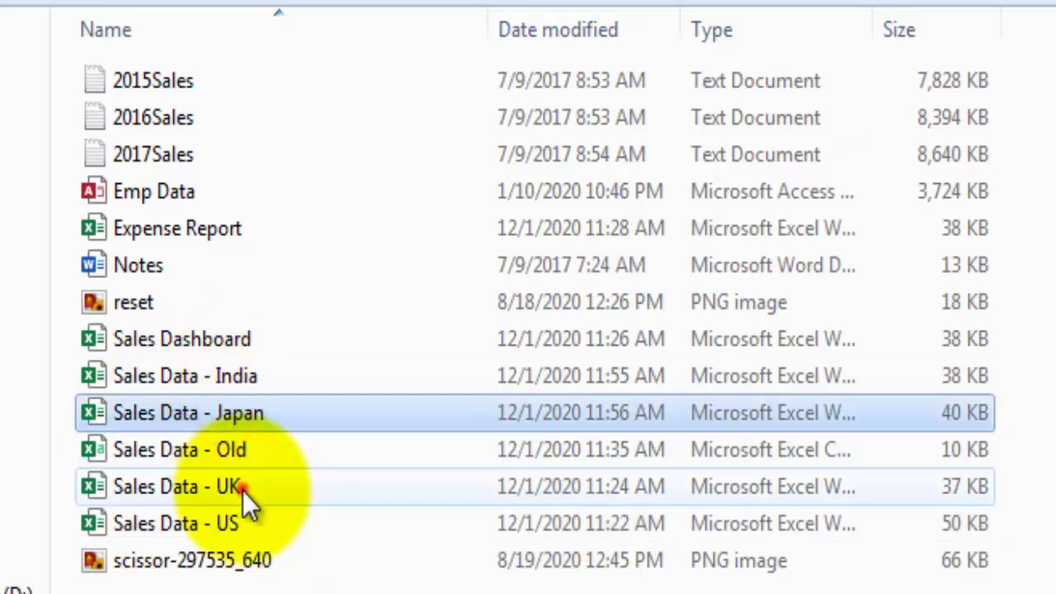
click(243, 491)
click(252, 525)
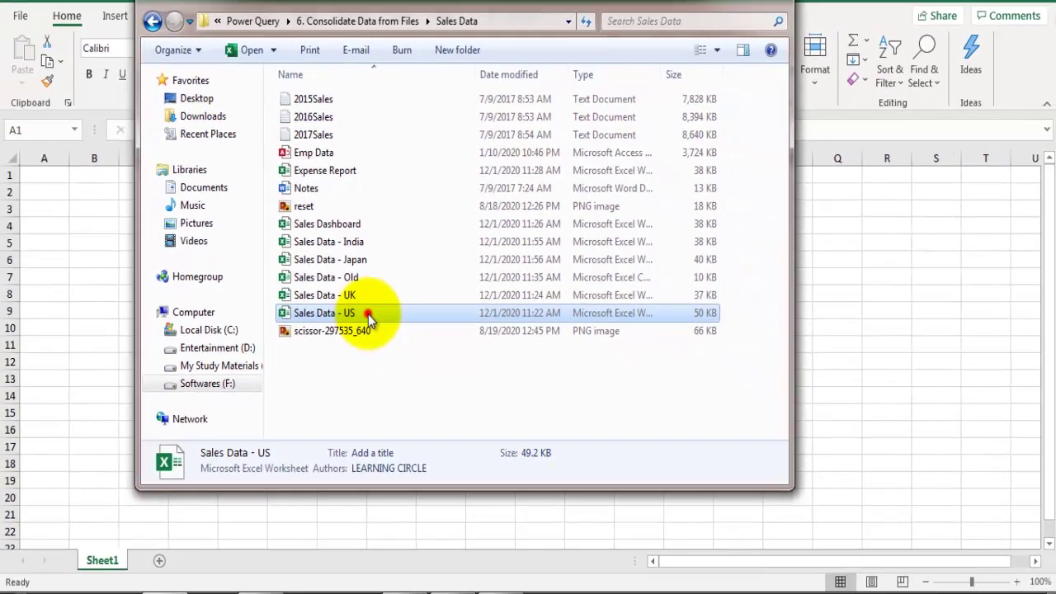
double_click(293, 479)
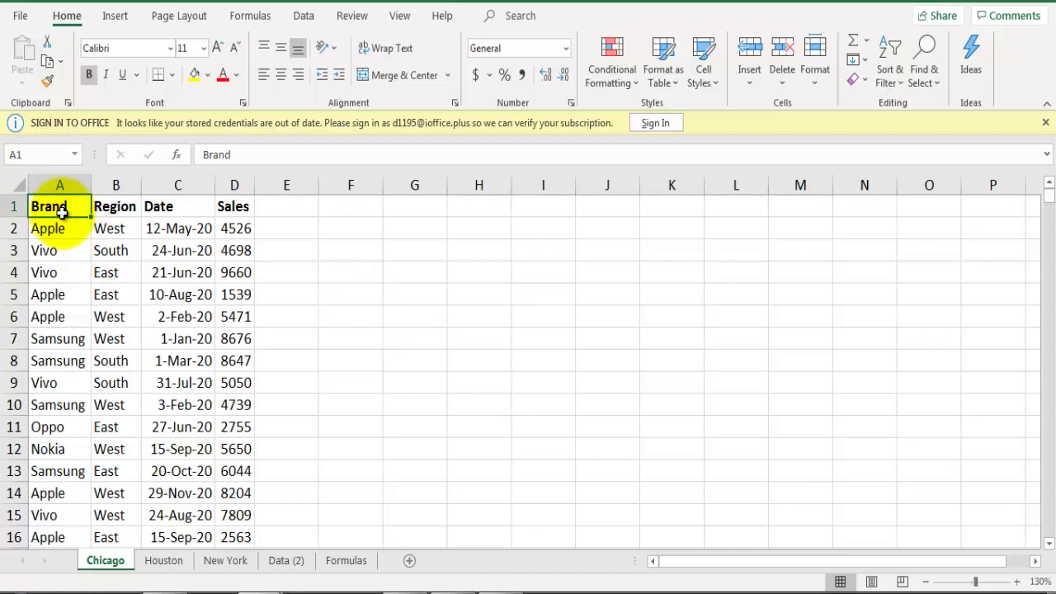
- Review the Chicago, Houston, New York, Data (2) and Formulas sheets of the US workbook, then return to Chicago
key(Down)
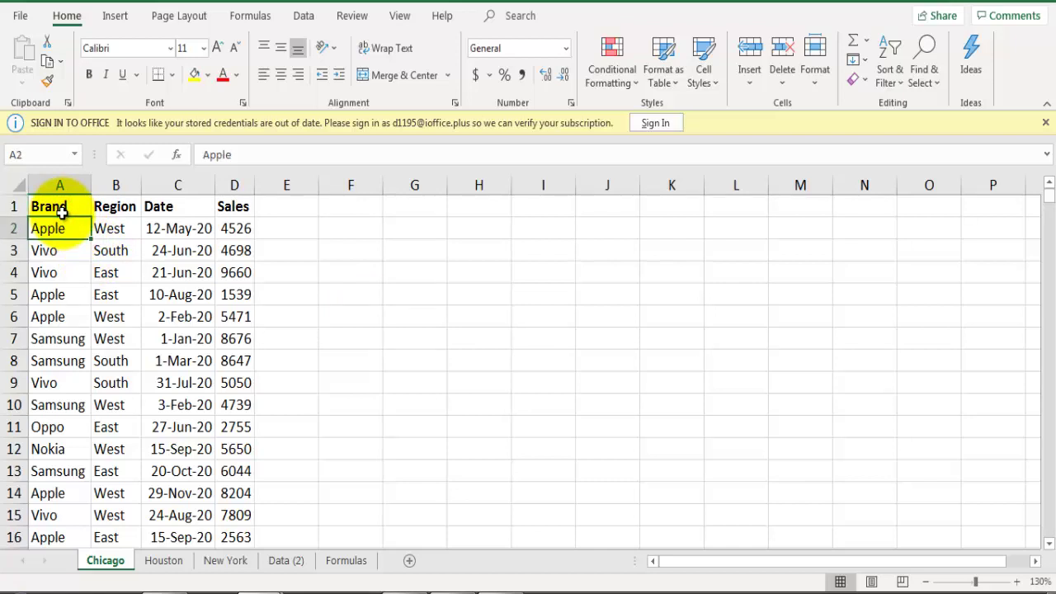
key(ctrl+Page_Down)
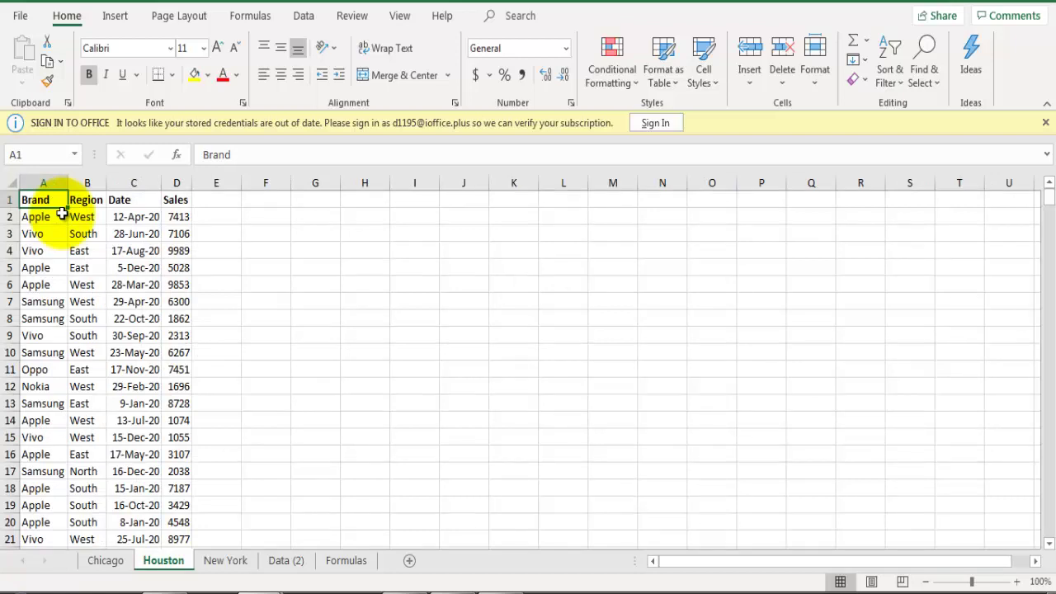
key(ctrl+Page_Down)
key(ctrl+Page_Down)
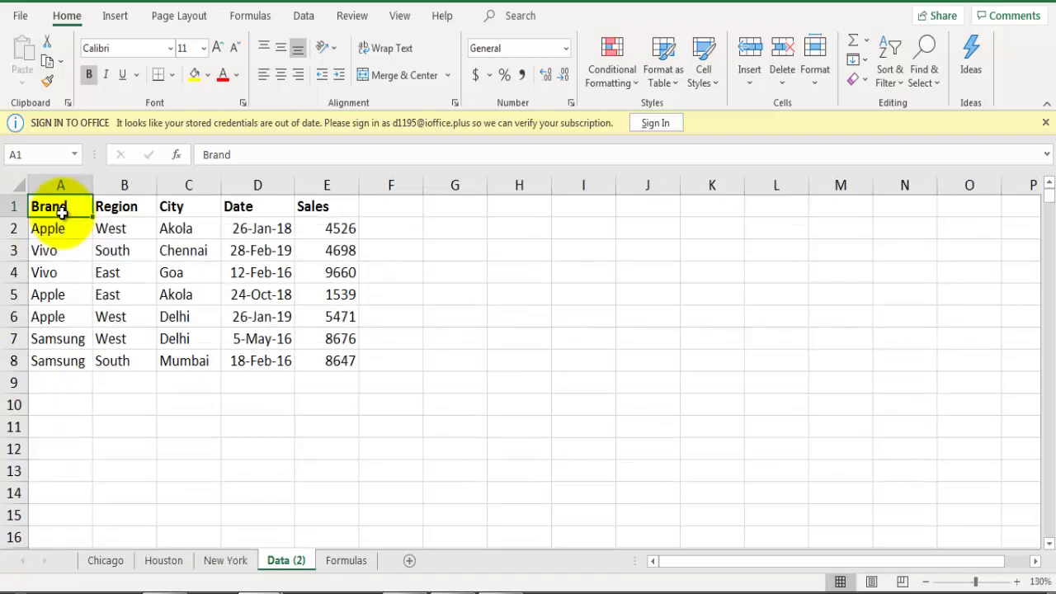
key(ctrl+Page_Down)
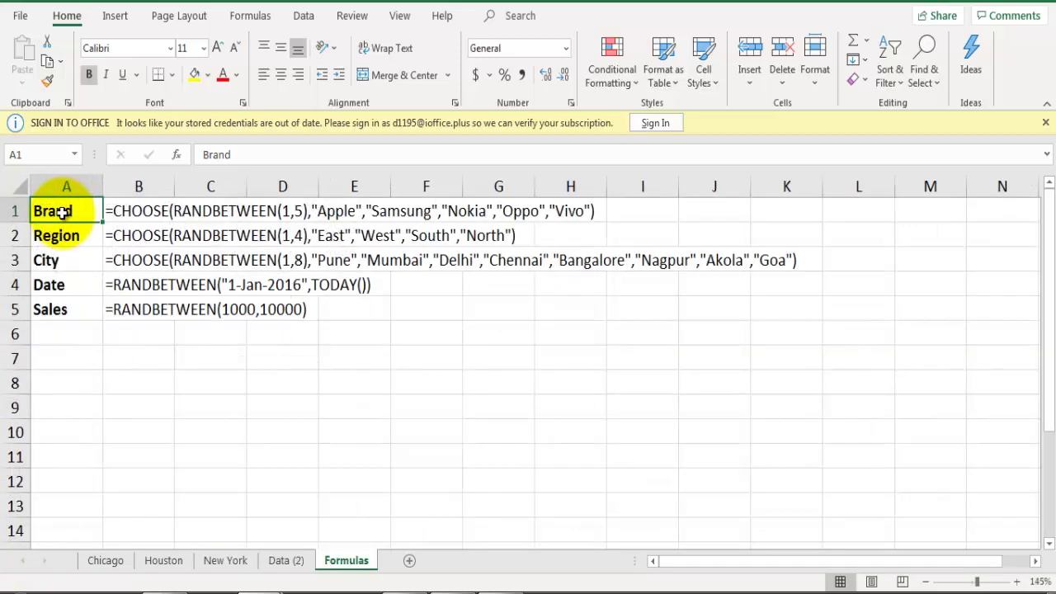
key(ctrl+Page_Up)
key(ctrl+Page_Up)
key(ctrl+Page_Up)
key(ctrl+Page_Up)
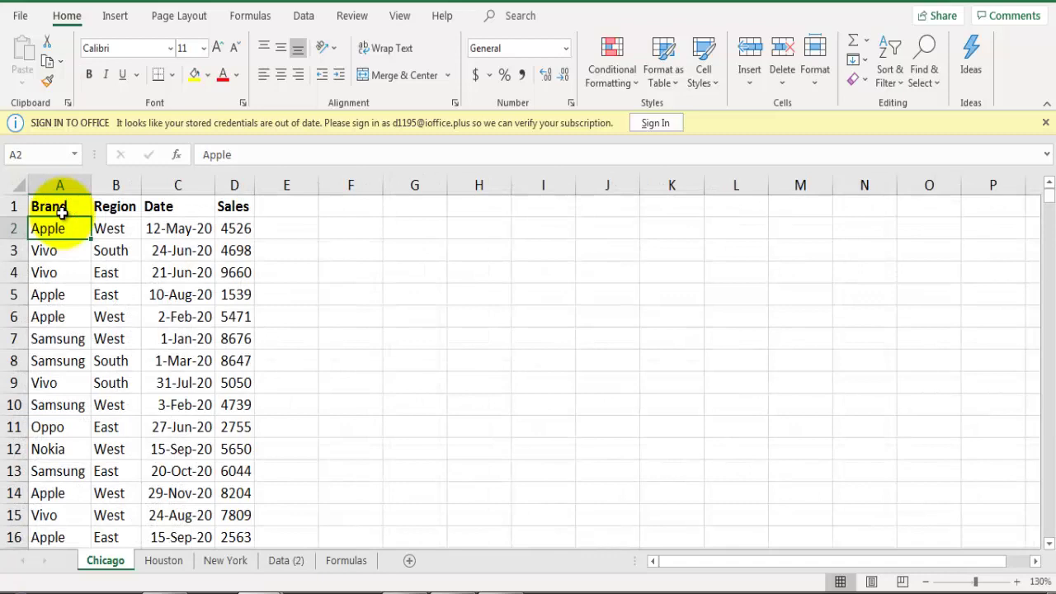
- Open the Sales Data - India workbook from the folder, dismiss the sign-in notice and go to cell A1 of the Goa sheet
key(ctrl+n)
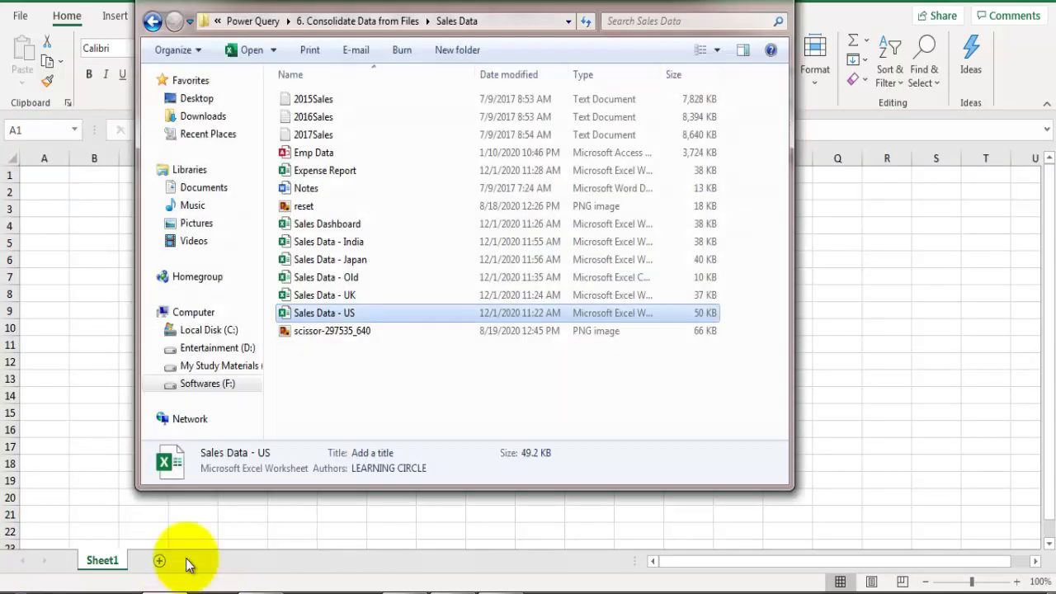
click(169, 588)
double_click(344, 247)
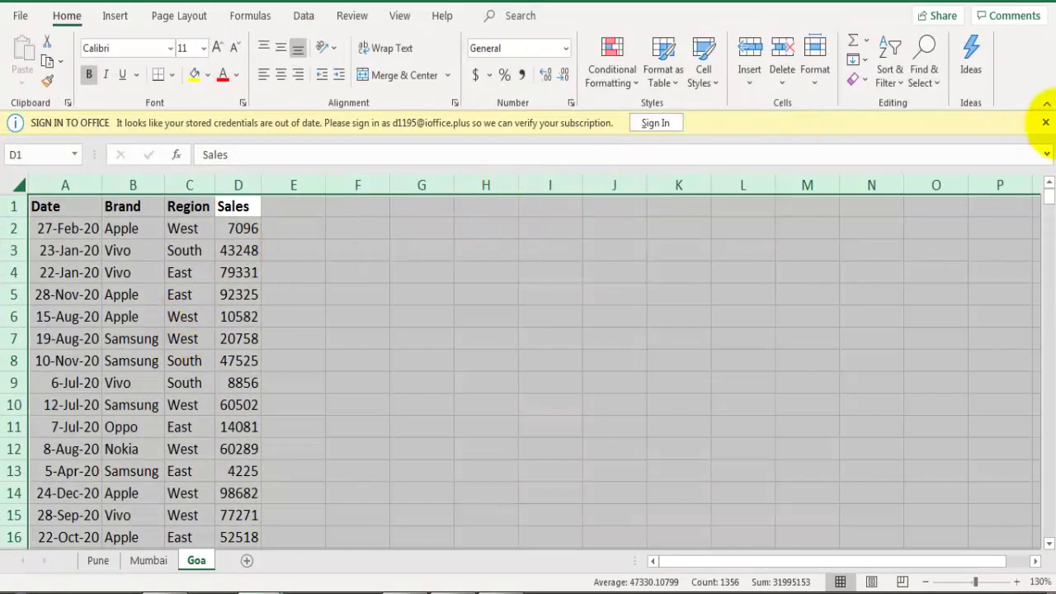
click(1045, 122)
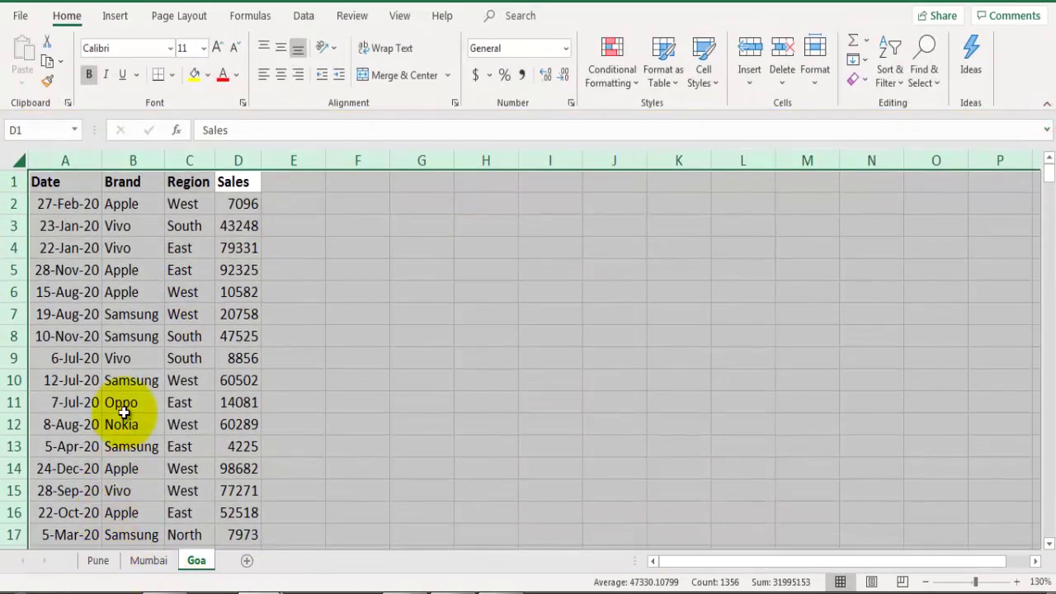
click(121, 360)
key(ctrl+Home)
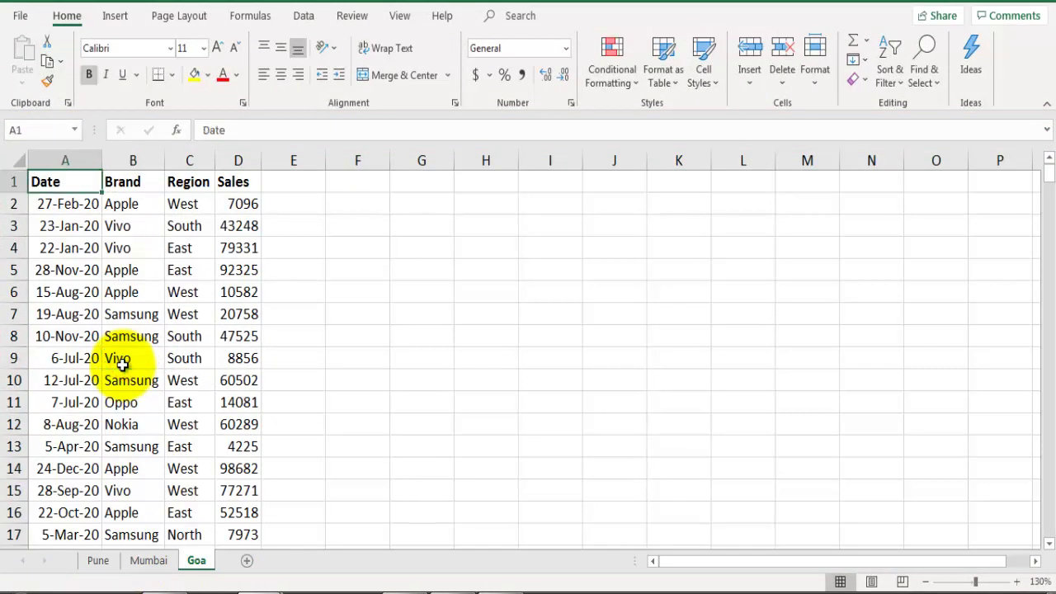
- Compare the column order and blank columns of the Mumbai, Goa and Pune sheets in the India workbook
key(ctrl+Page_Up)
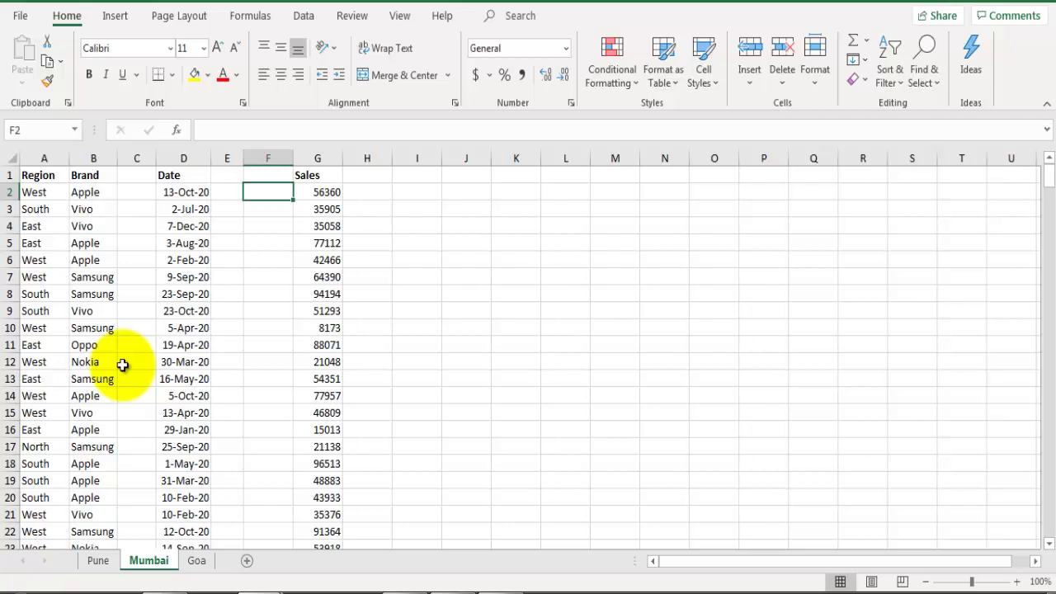
key(ctrl+Home)
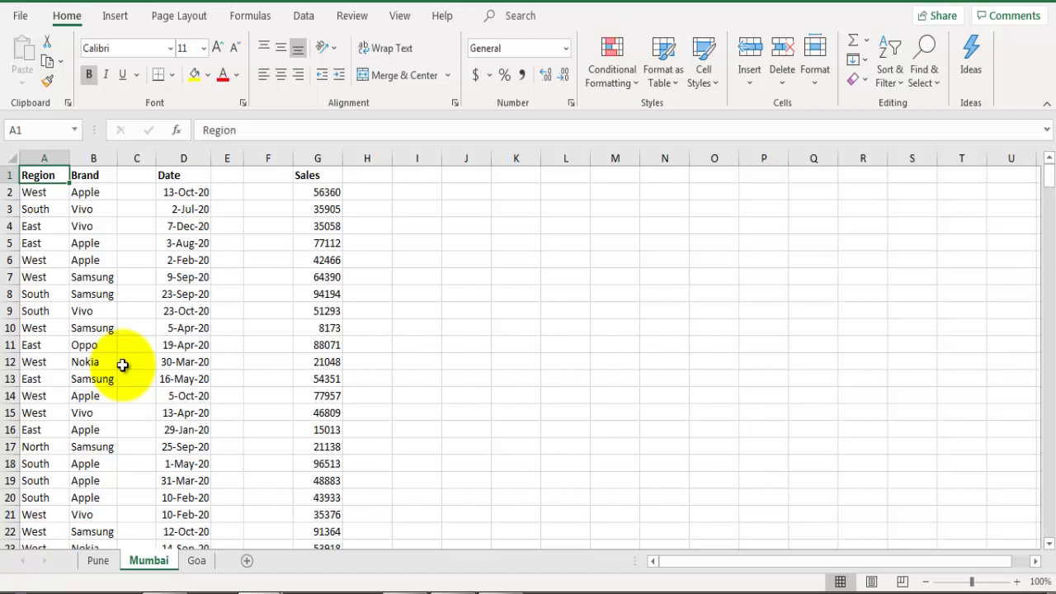
key(ctrl+Page_Down)
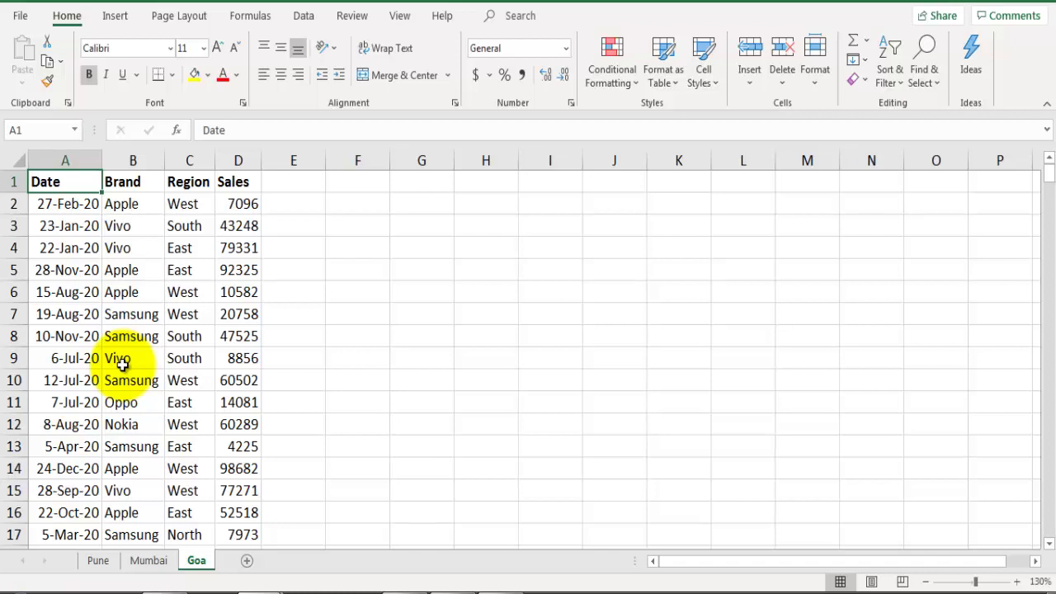
key(ctrl+Page_Up)
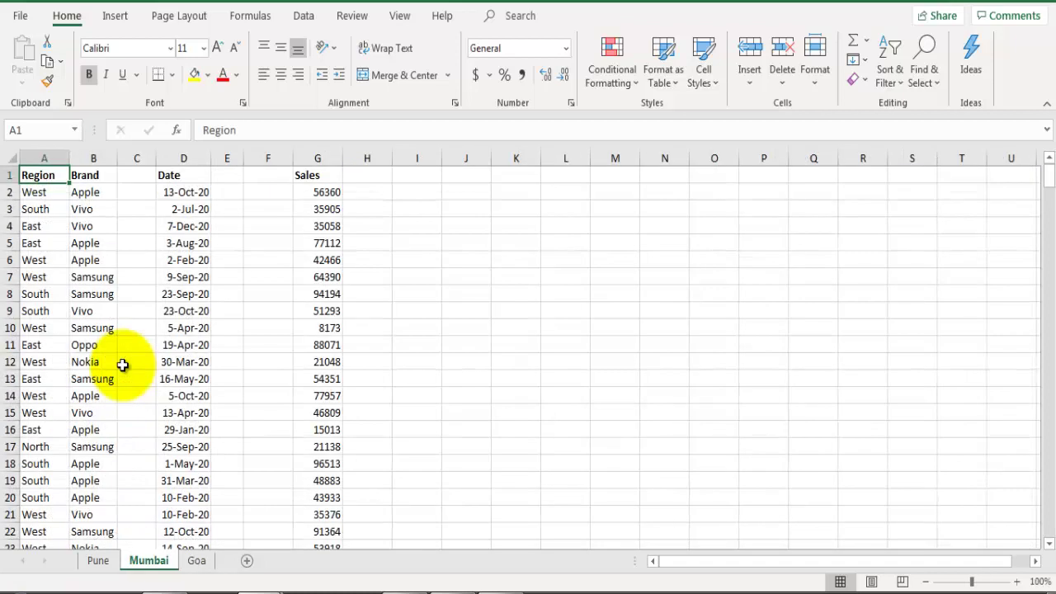
key(ctrl+Page_Up)
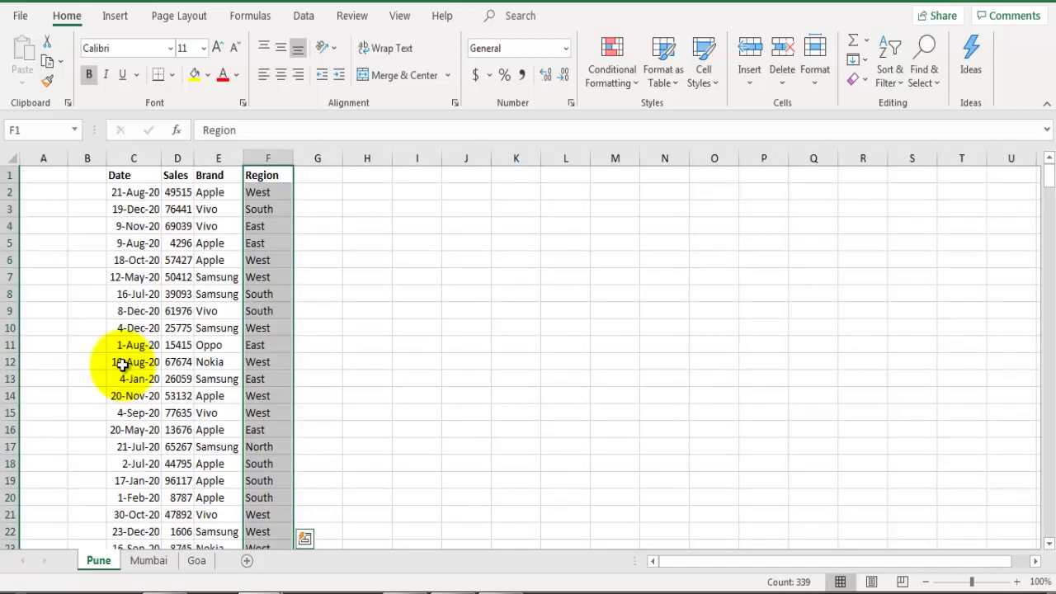
key(ctrl+Left)
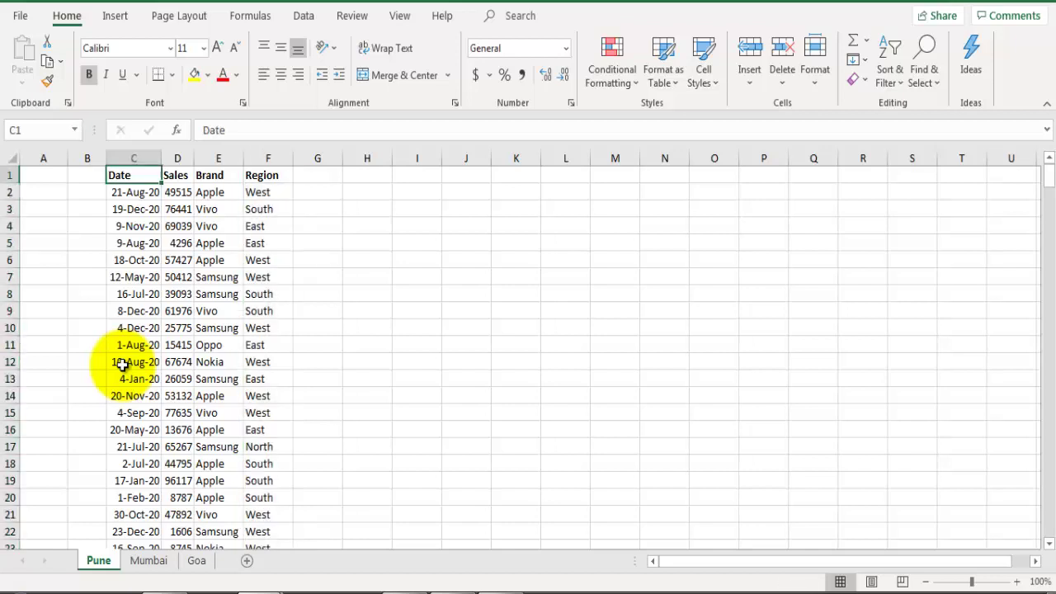
key(ctrl+Left)
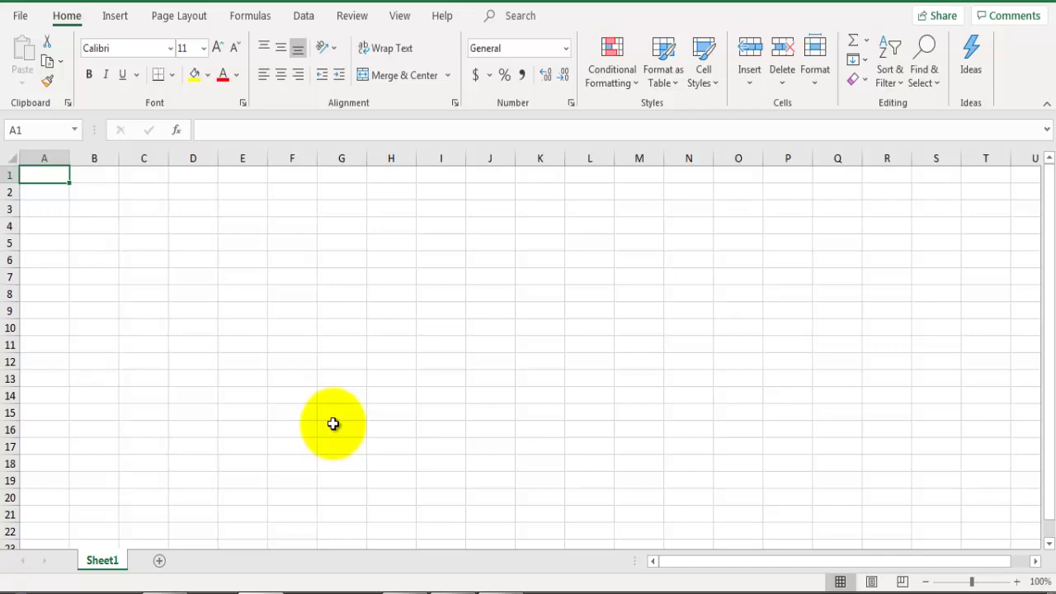
- Start a Get Data import from a folder in the blank workbook
click(303, 15)
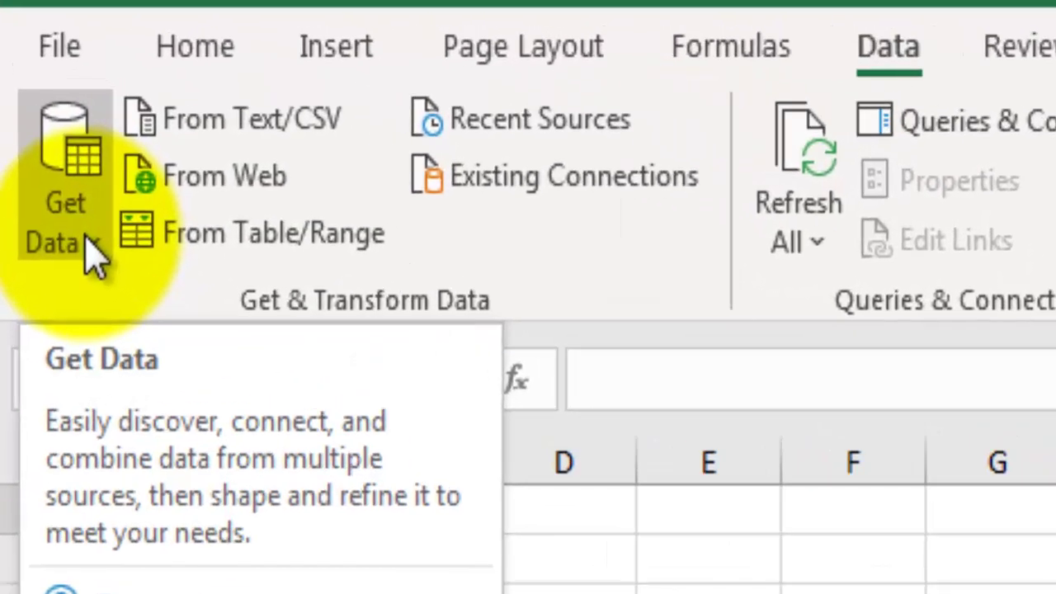
click(93, 253)
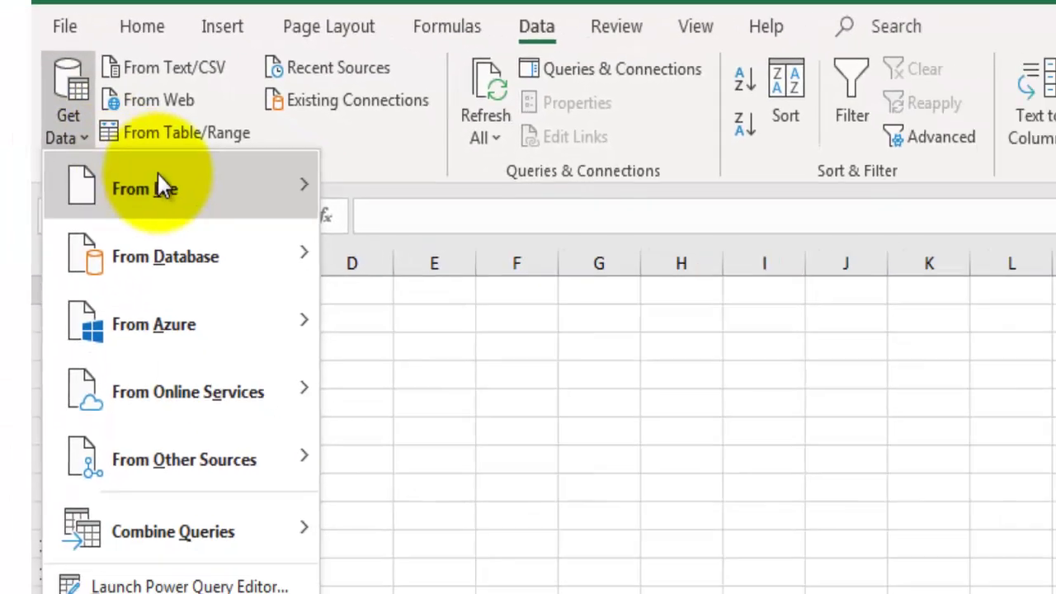
mouse_move(158, 181)
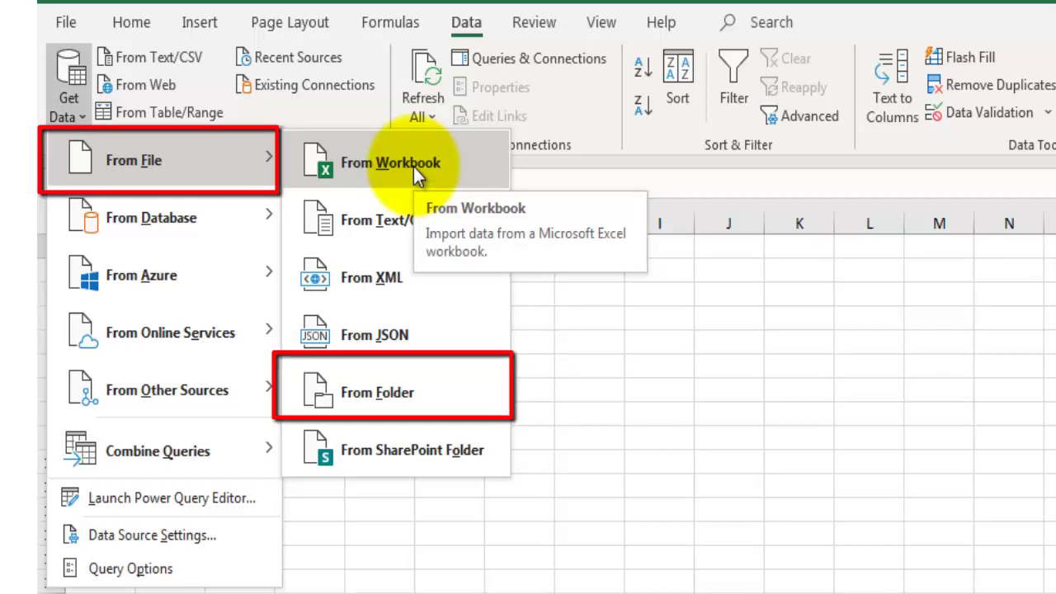
click(388, 396)
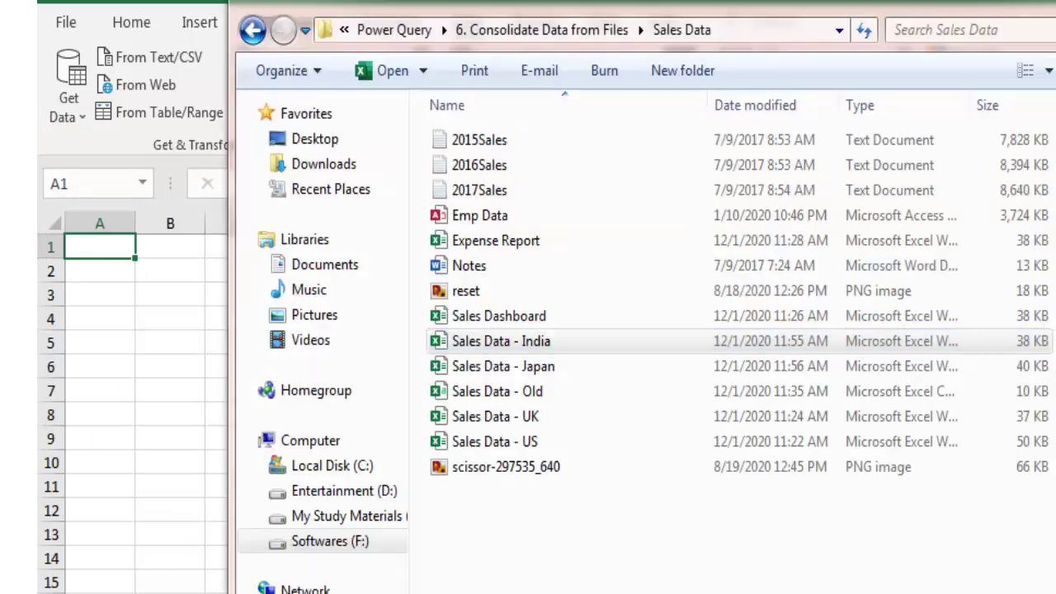
- Copy the Sales Data folder's path into the import's folder path and open the resulting file list with Transform Data
click(736, 31)
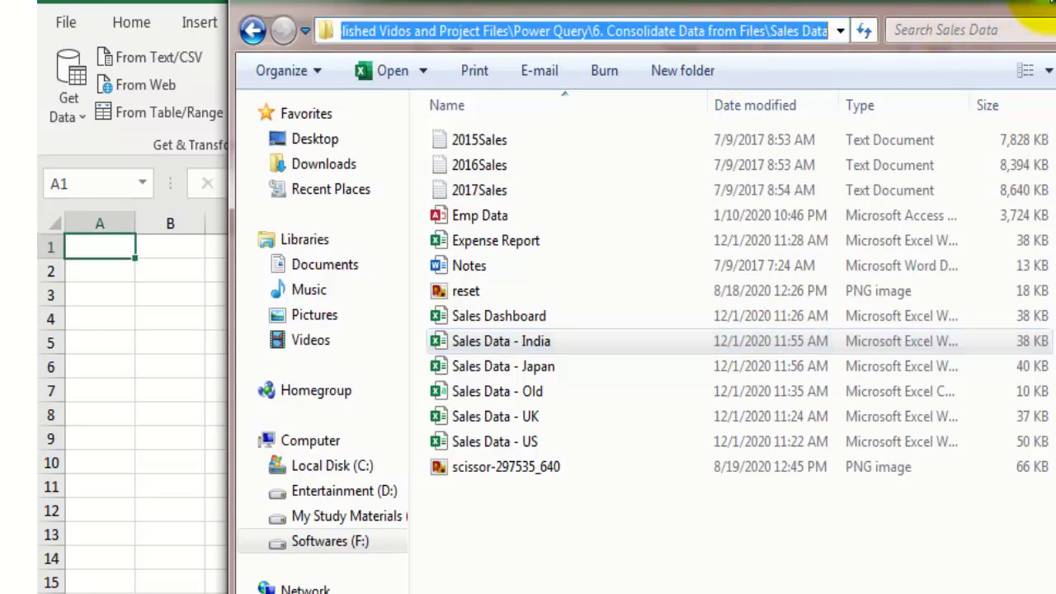
key(alt+F4)
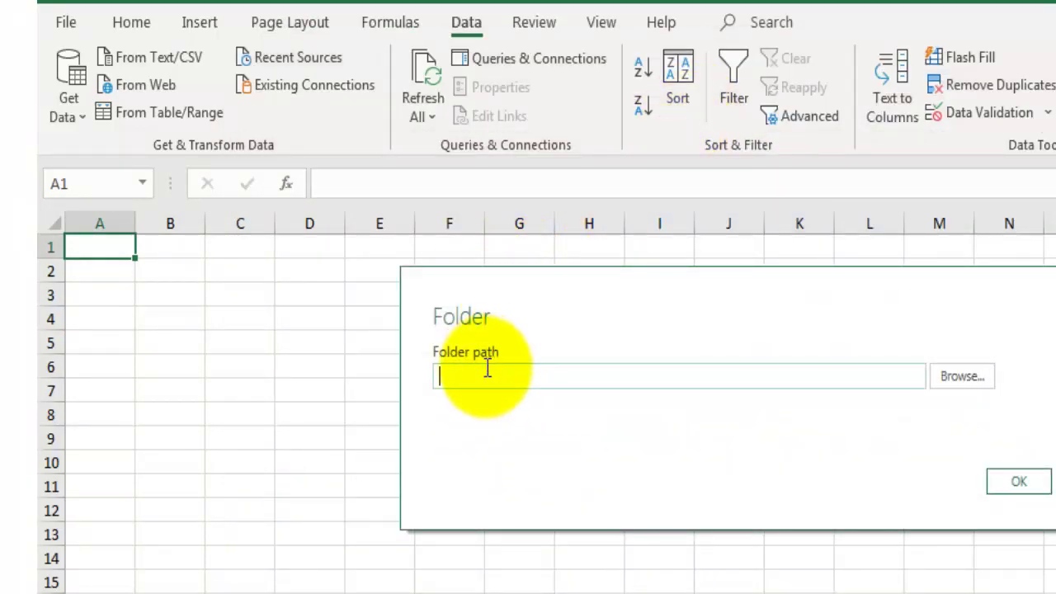
click(487, 373)
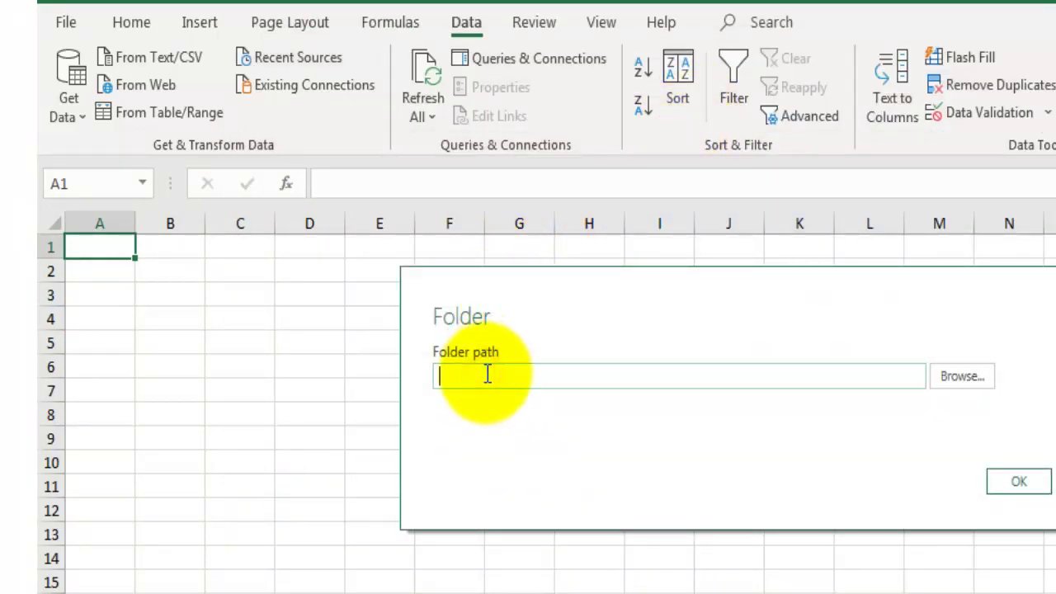
key(ctrl+v)
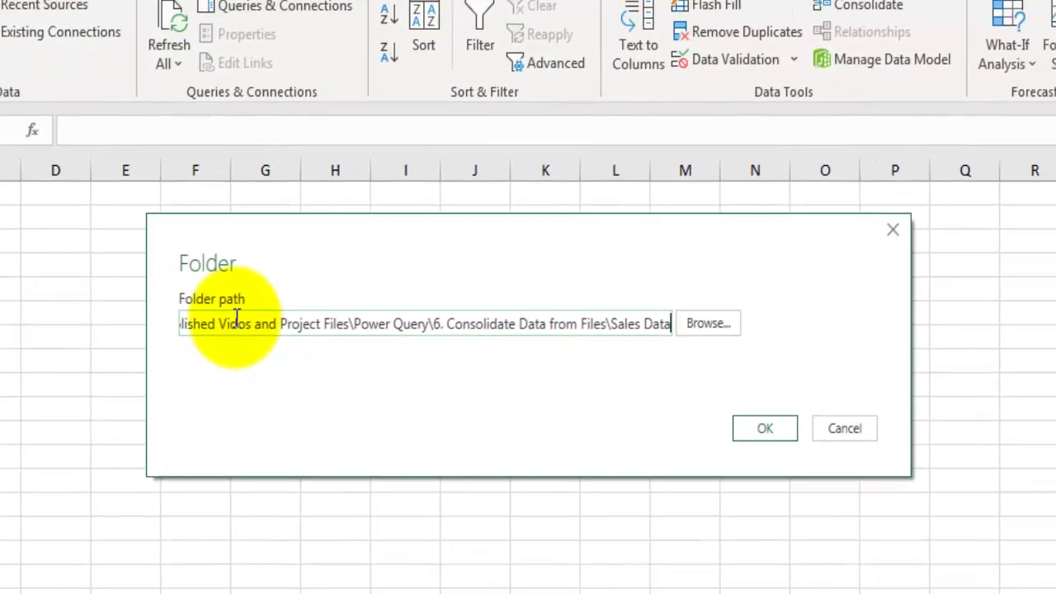
click(1018, 481)
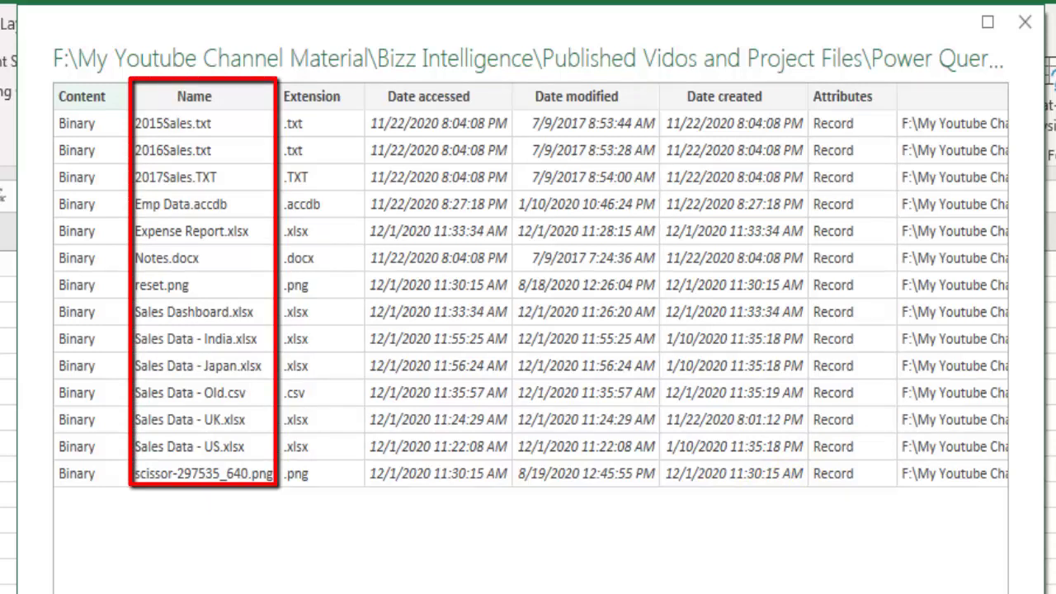
scroll(530, 285, right, 5)
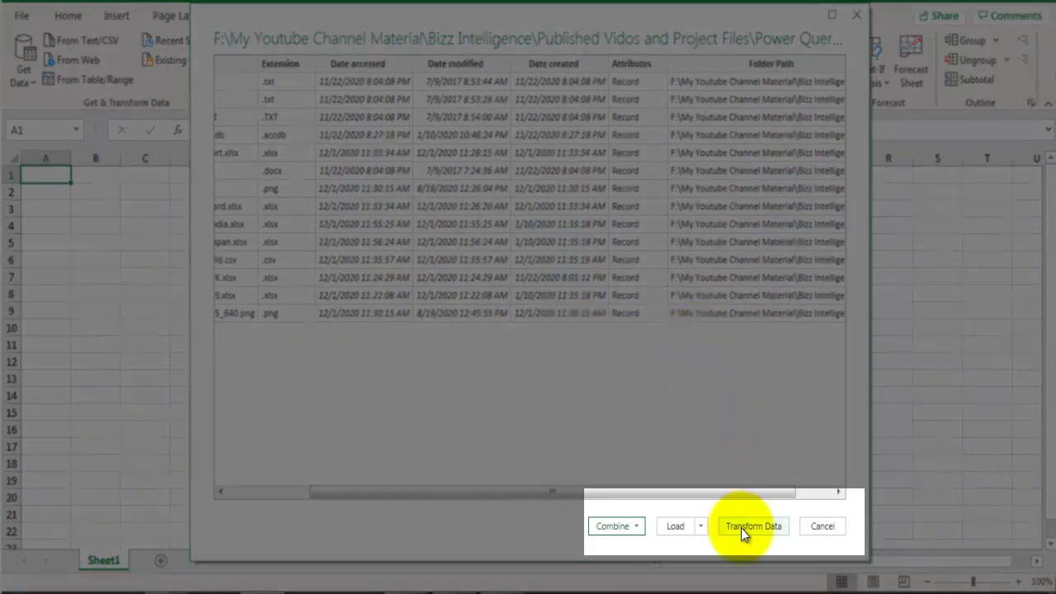
click(740, 528)
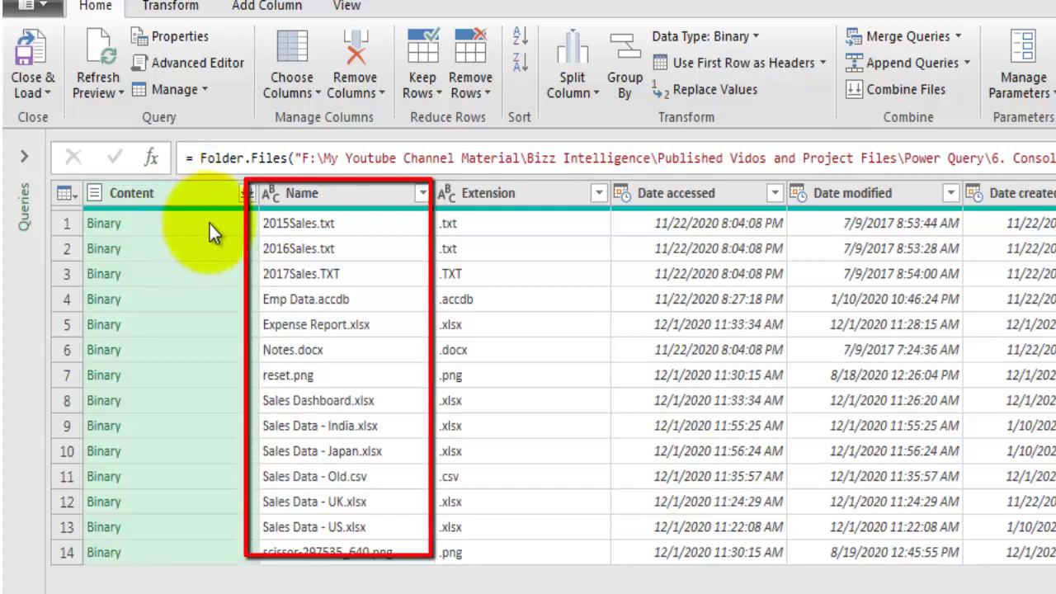
- Inspect the Content, Name and Extension values of the Sales Dashboard.xlsx row in the query preview
click(357, 398)
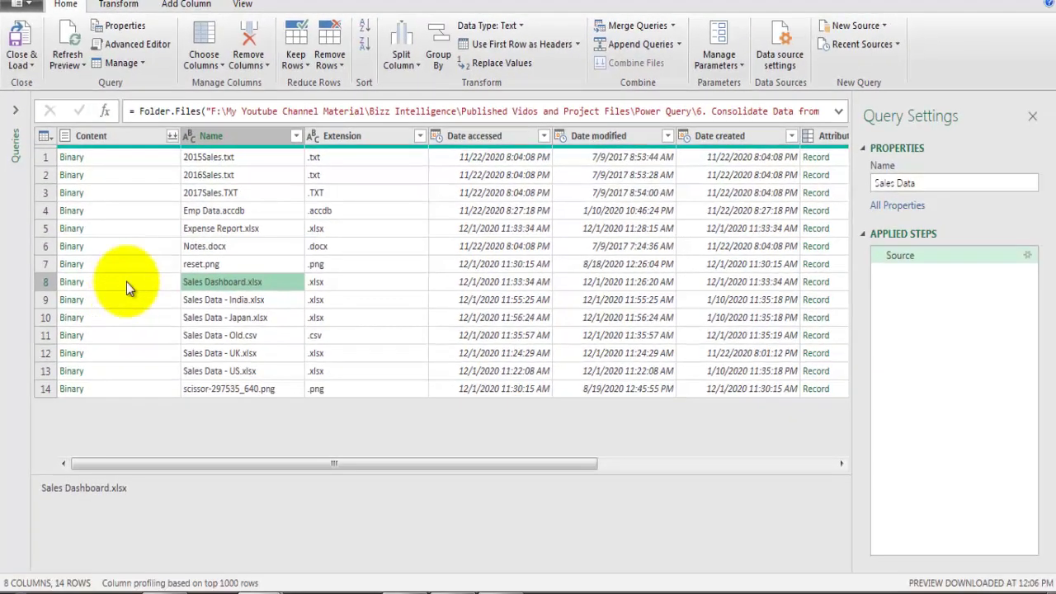
click(126, 282)
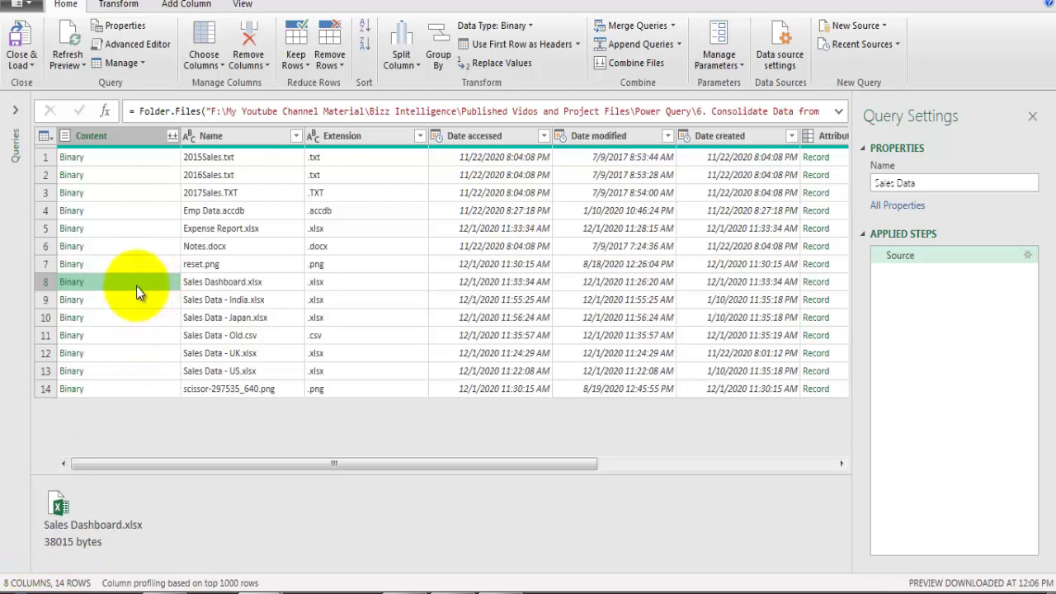
click(226, 284)
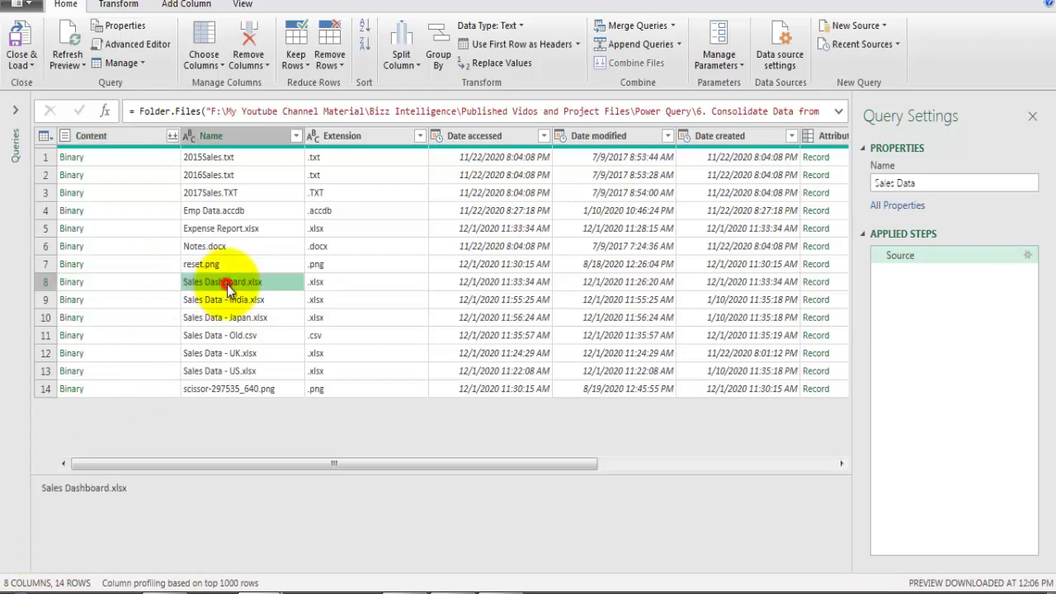
click(330, 285)
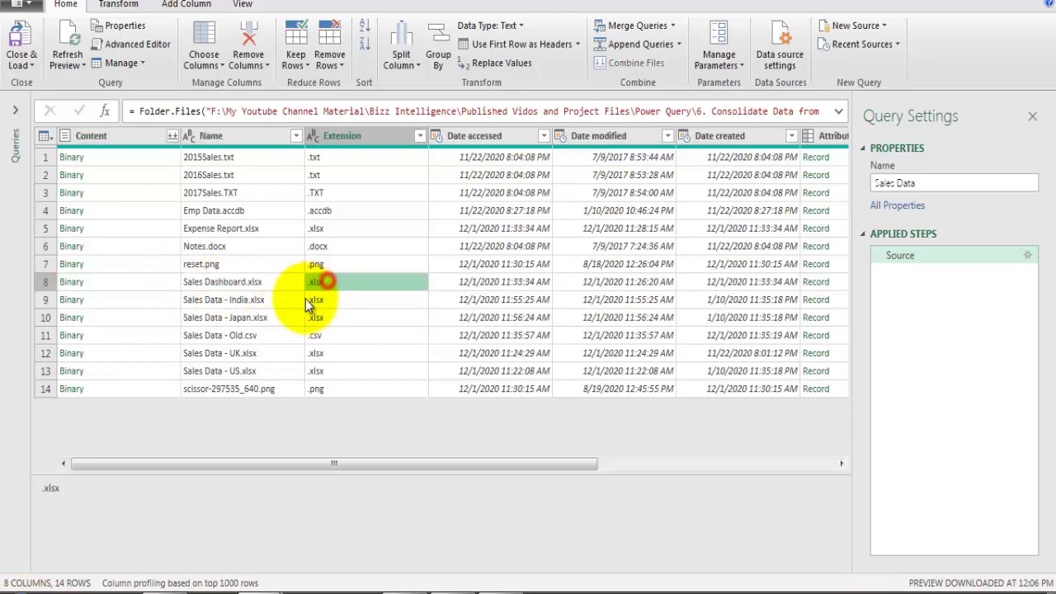
- Keep only the Content, Name and Extension columns of the folder query and remove all other columns
click(106, 136)
ctrl+click(233, 139)
ctrl+click(342, 136)
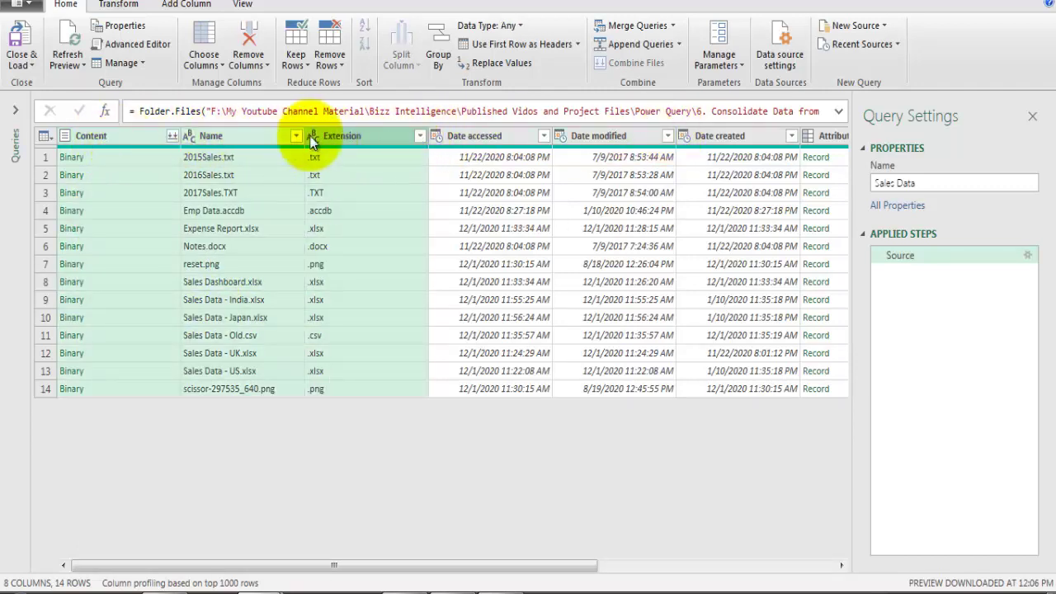
right_click(364, 133)
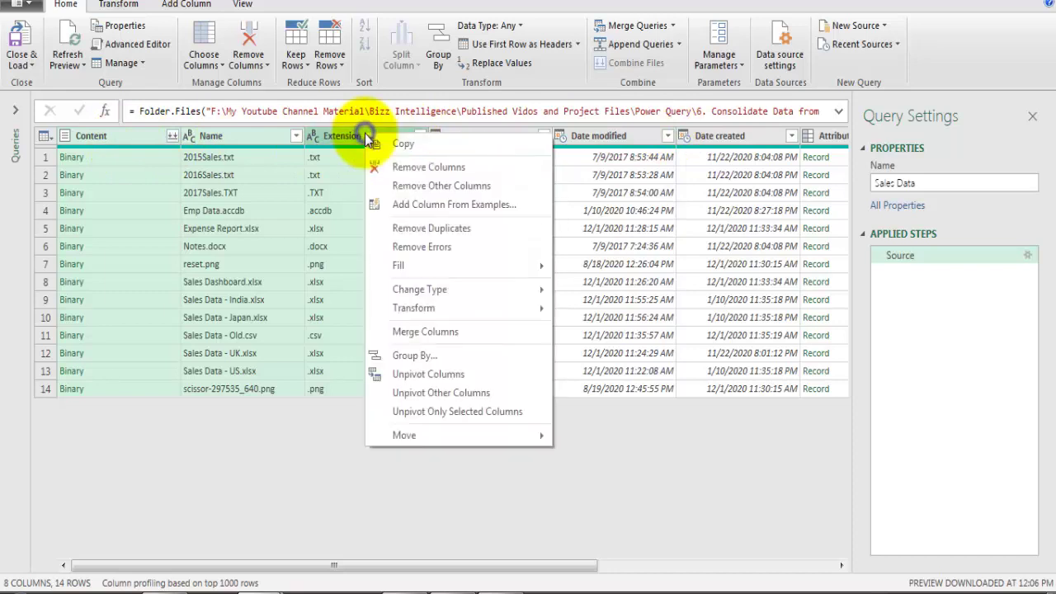
click(430, 188)
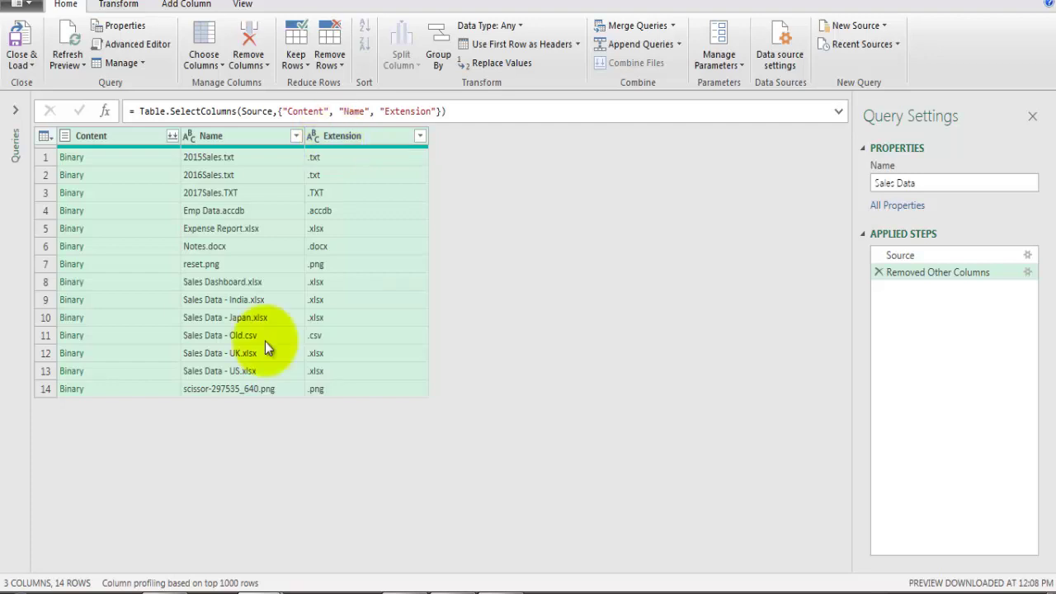
- Transform the text in the Extension column to lowercase
click(368, 141)
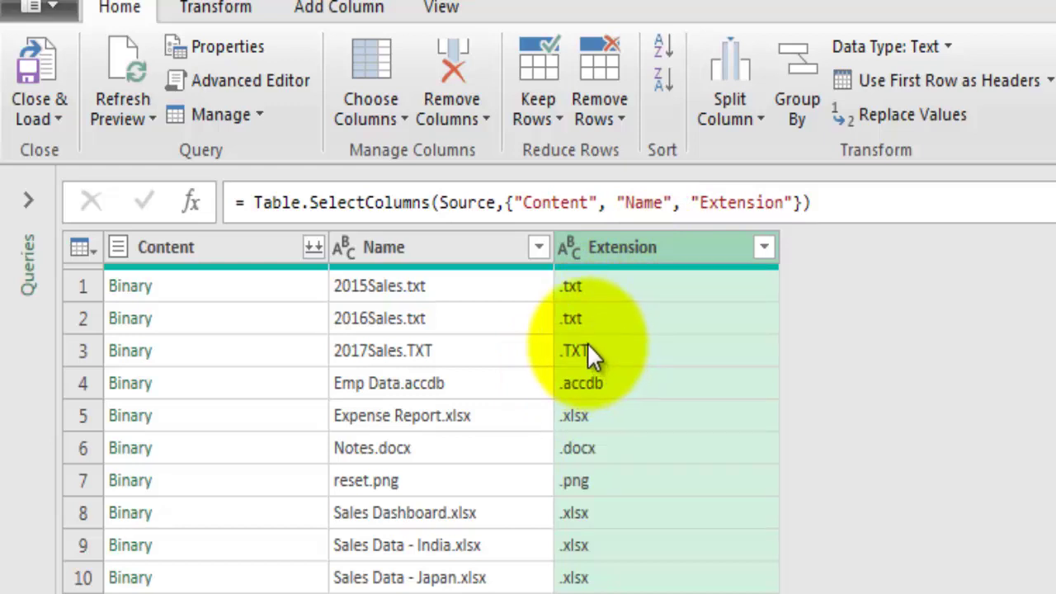
right_click(660, 247)
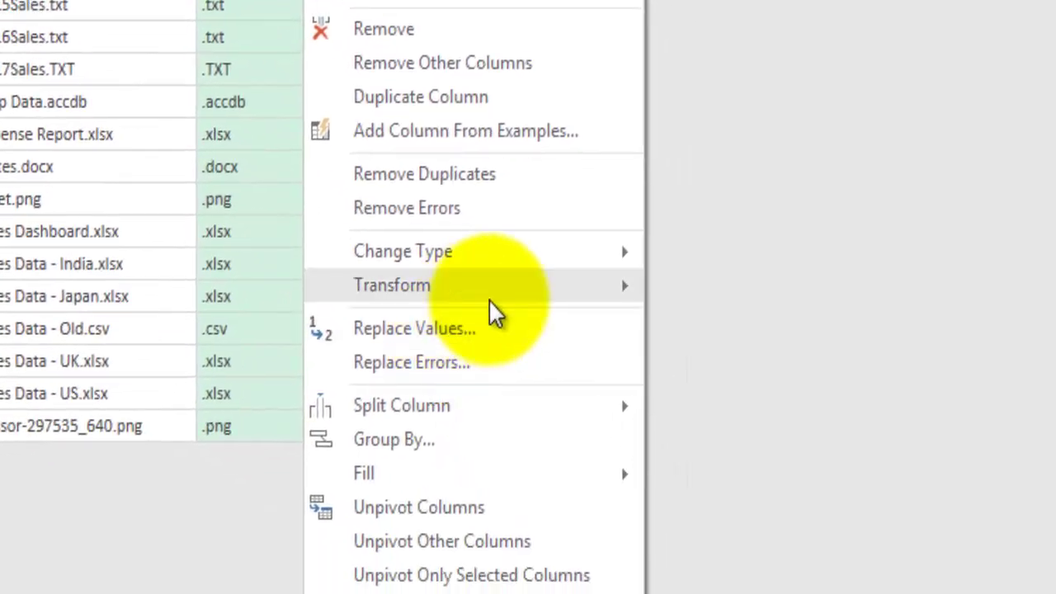
mouse_move(489, 298)
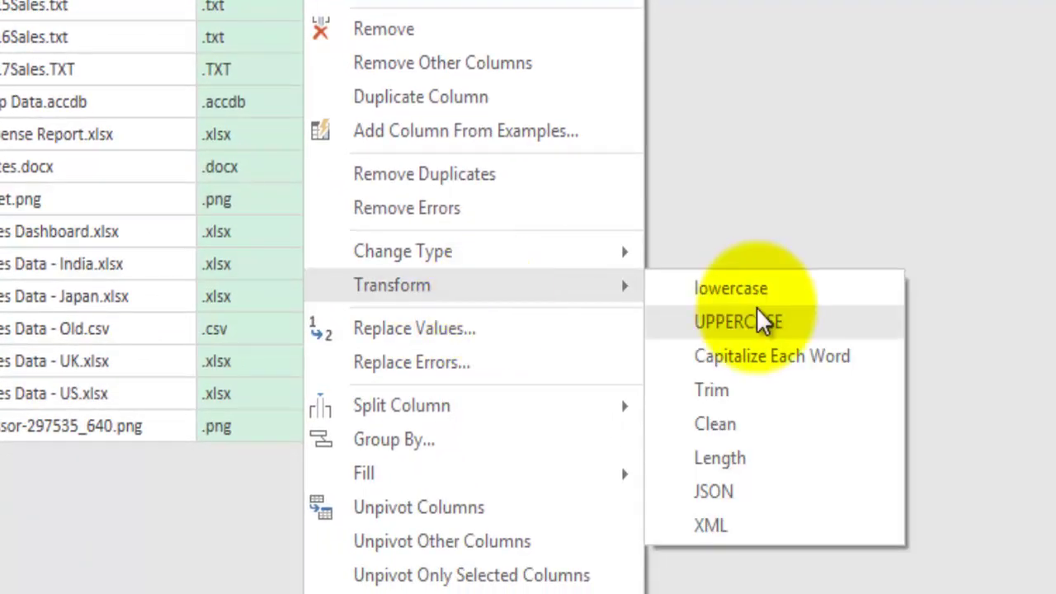
click(775, 294)
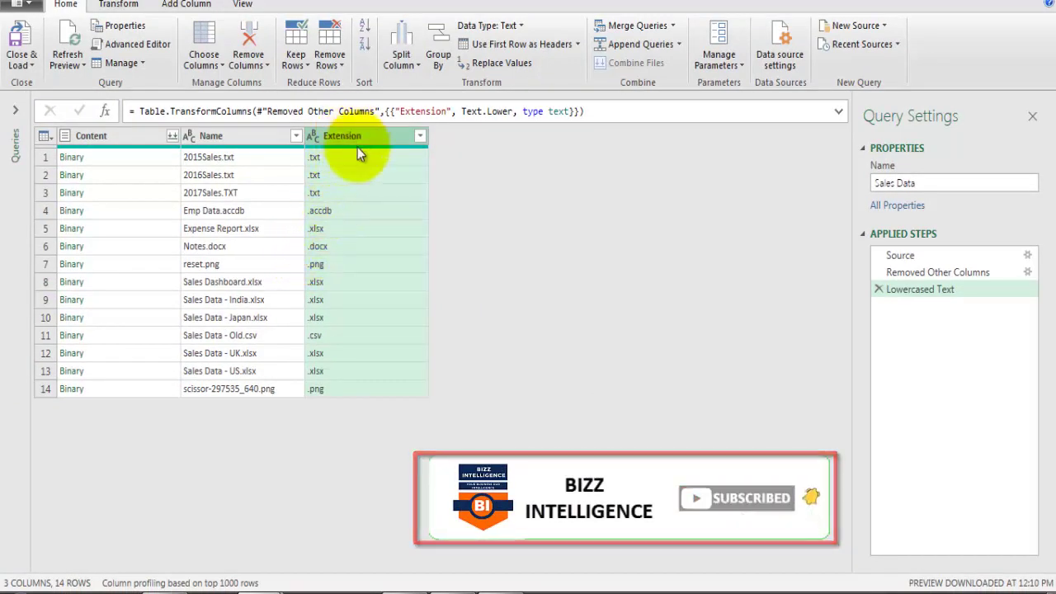
- Filter the Extension column with a text filter that keeps only rows equal to ".xlsx"
click(420, 136)
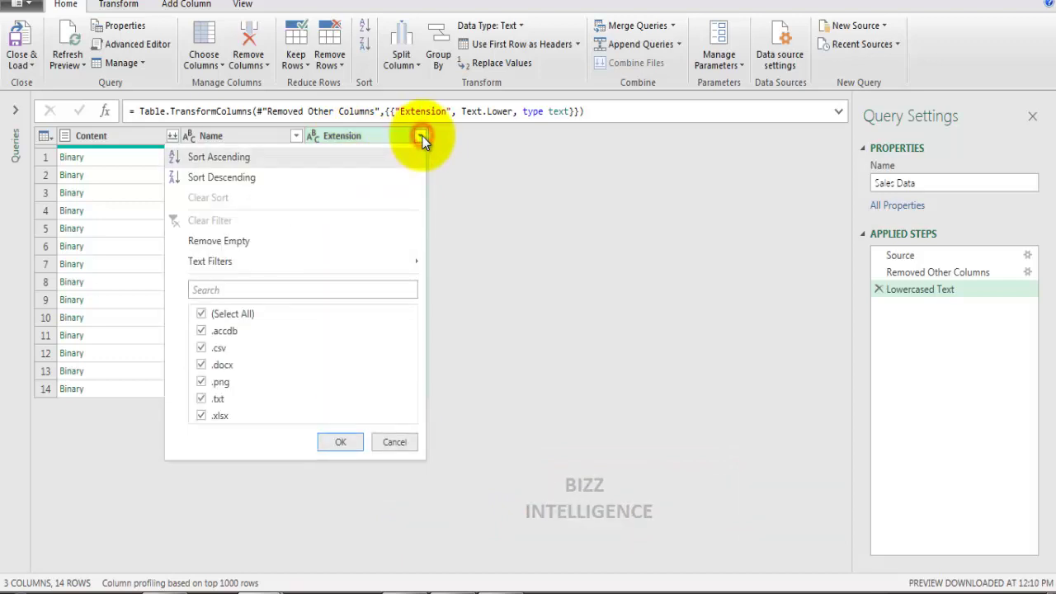
click(216, 313)
key(Escape)
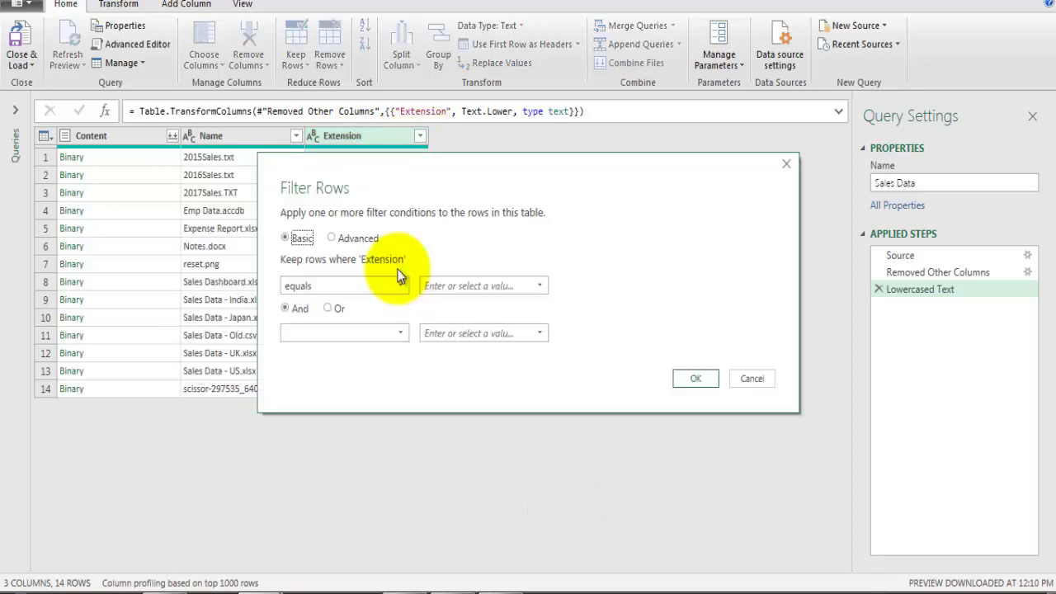
click(450, 288)
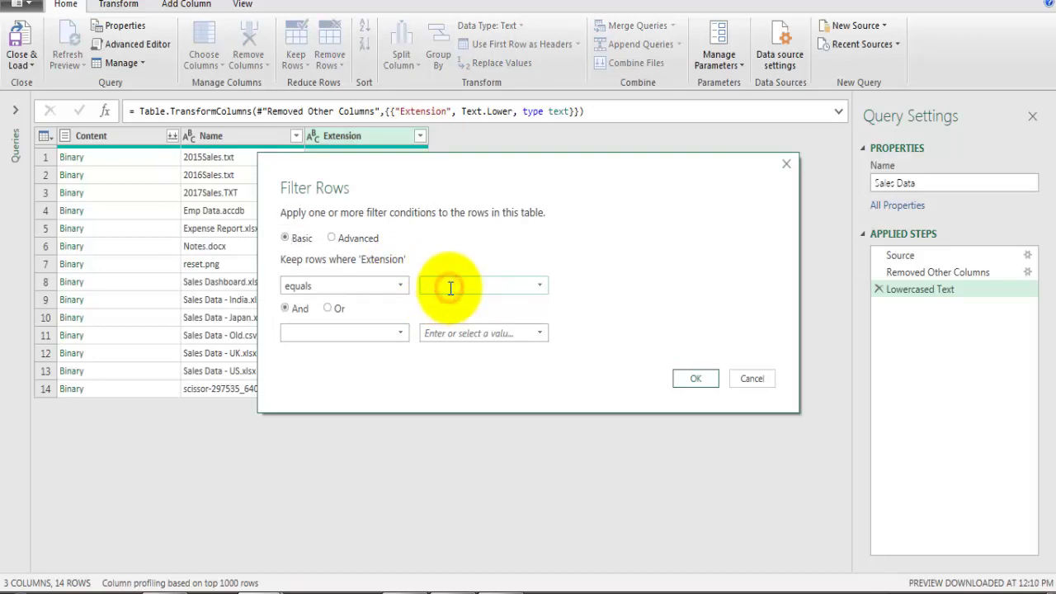
text(.xlsx)
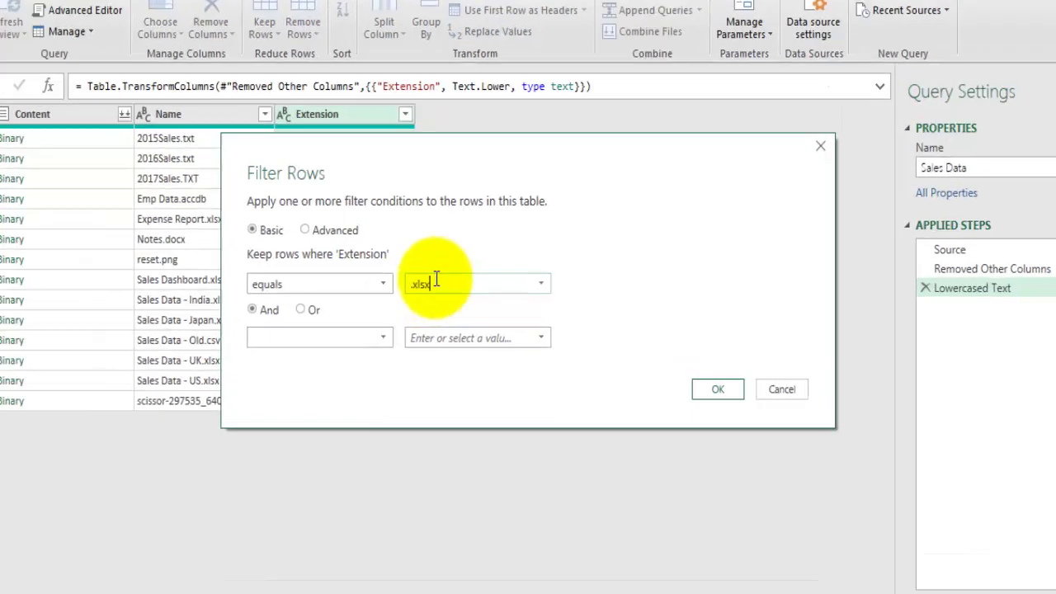
click(868, 441)
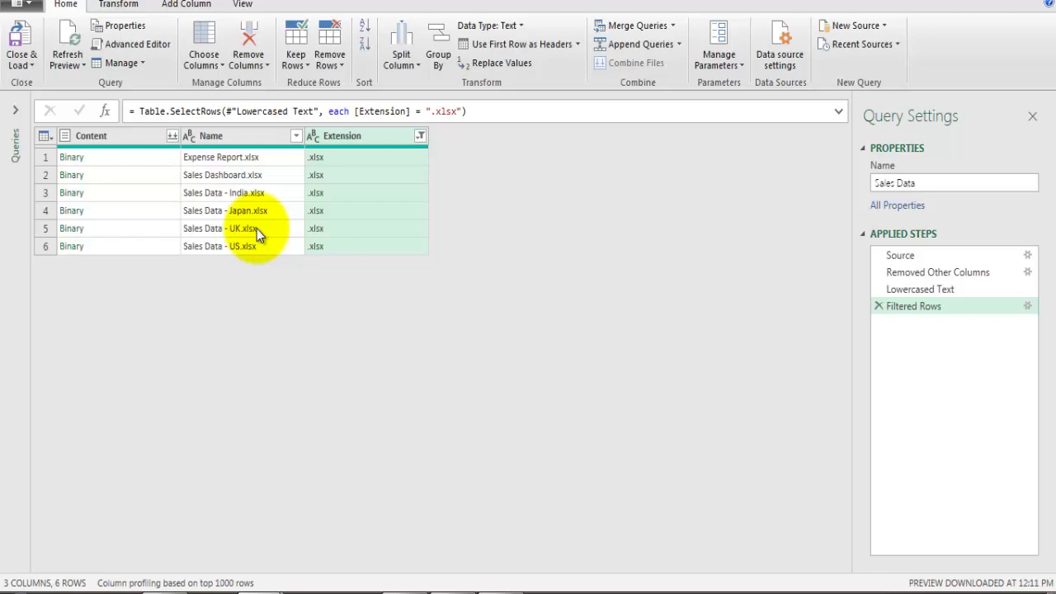
- Transform the file names in the Name column to lowercase
right_click(246, 138)
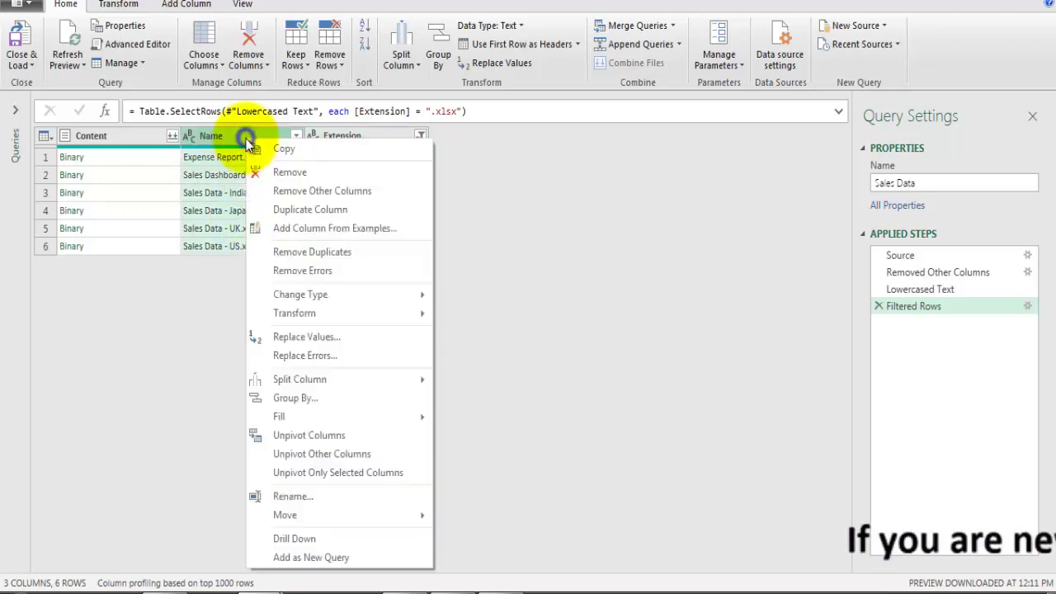
mouse_move(396, 313)
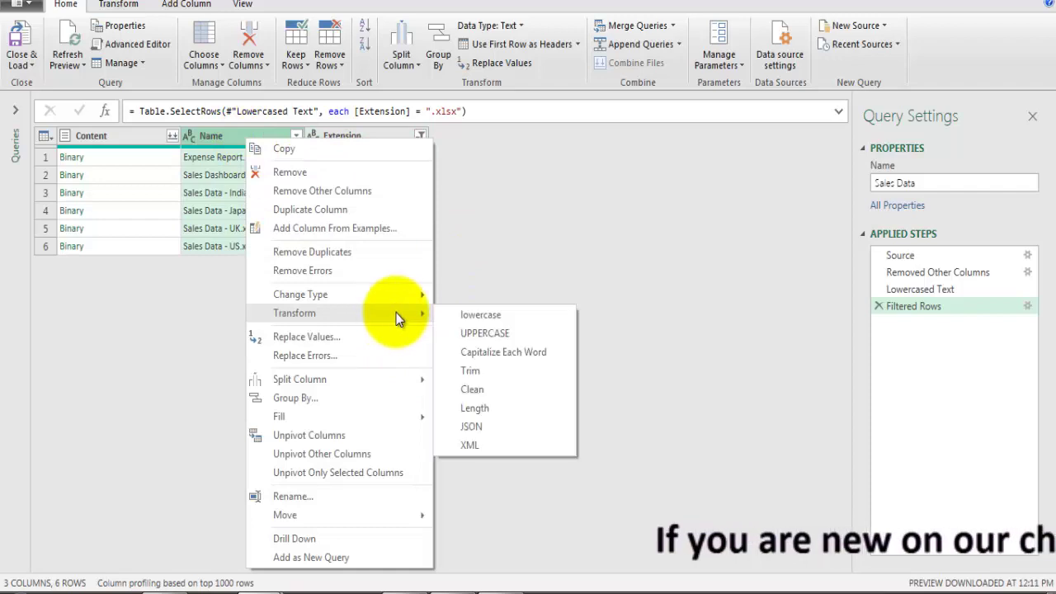
click(476, 313)
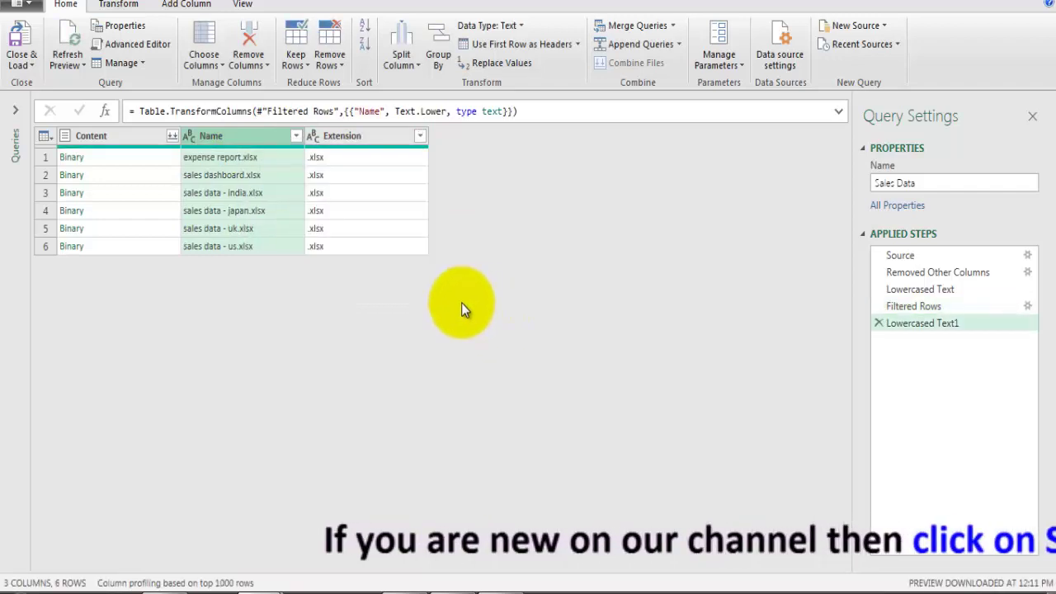
- Filter the Name column with a text filter that keeps only rows beginning with "sales data"
click(296, 137)
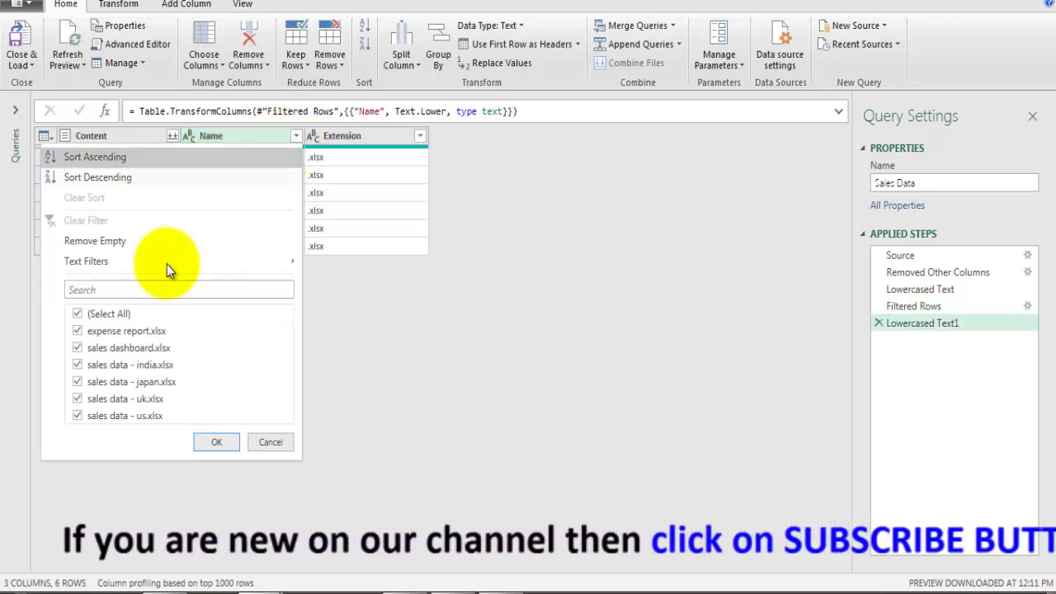
mouse_move(181, 267)
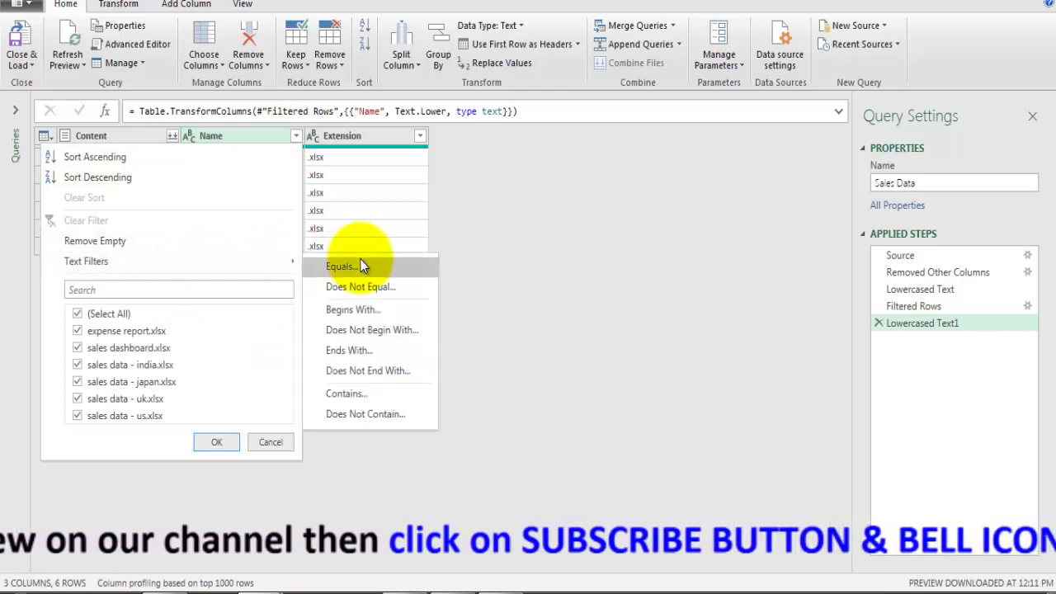
click(355, 311)
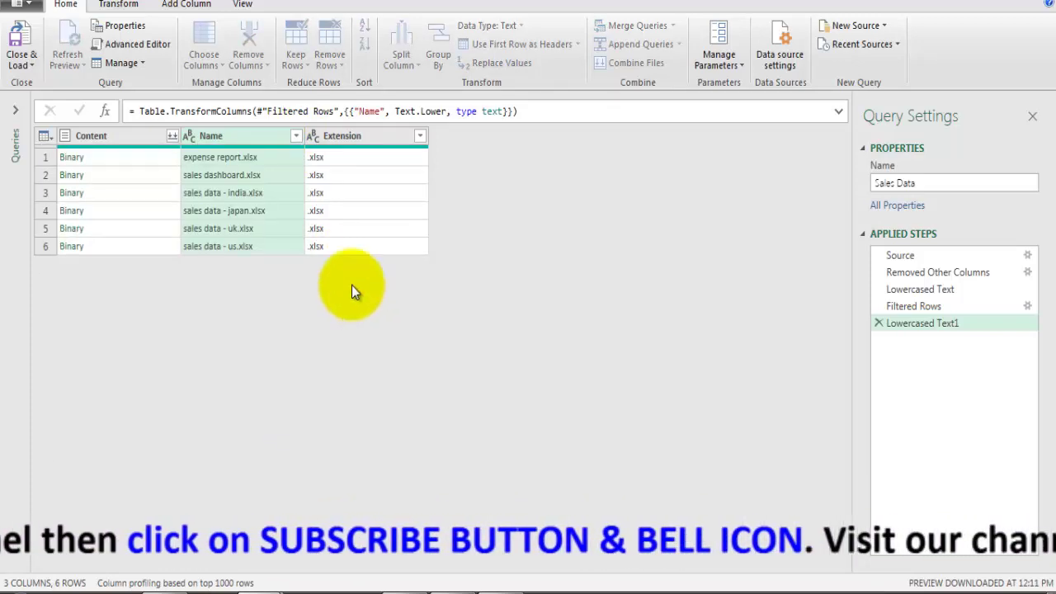
click(467, 285)
text(sales )
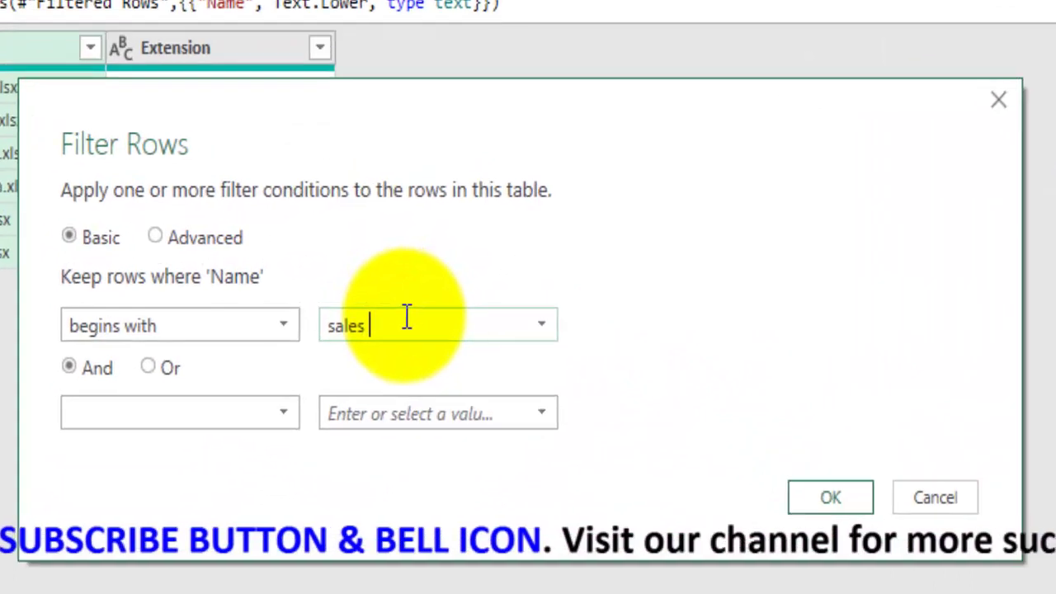
text(data)
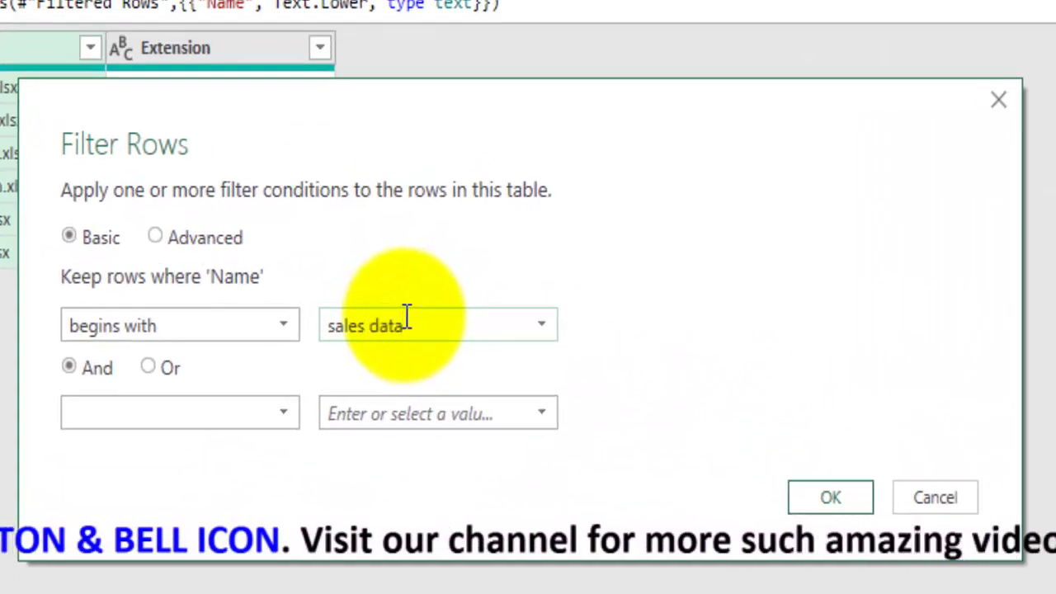
drag(304, 124, 444, 181)
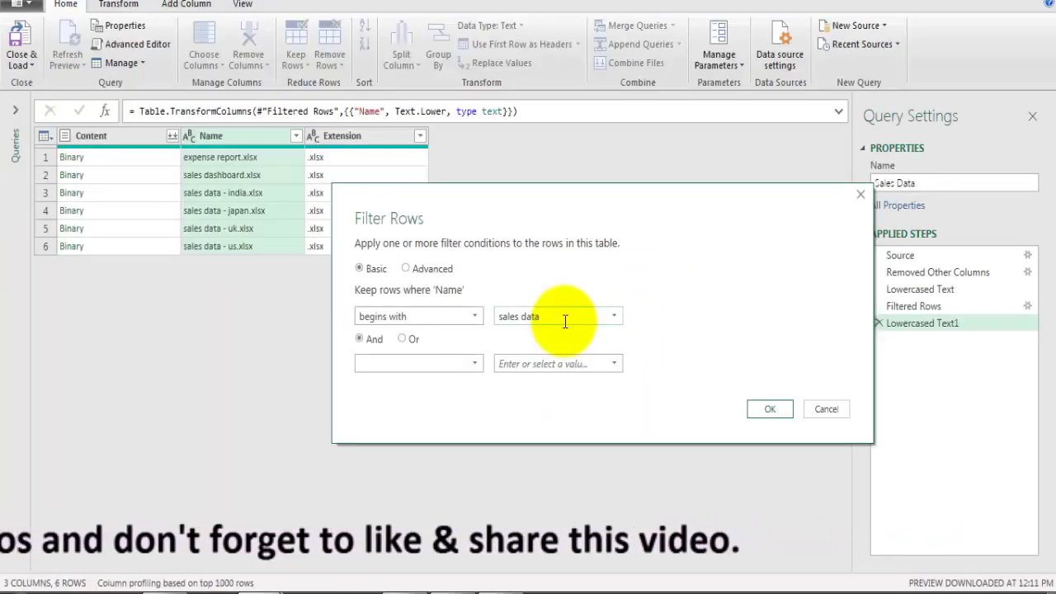
click(780, 408)
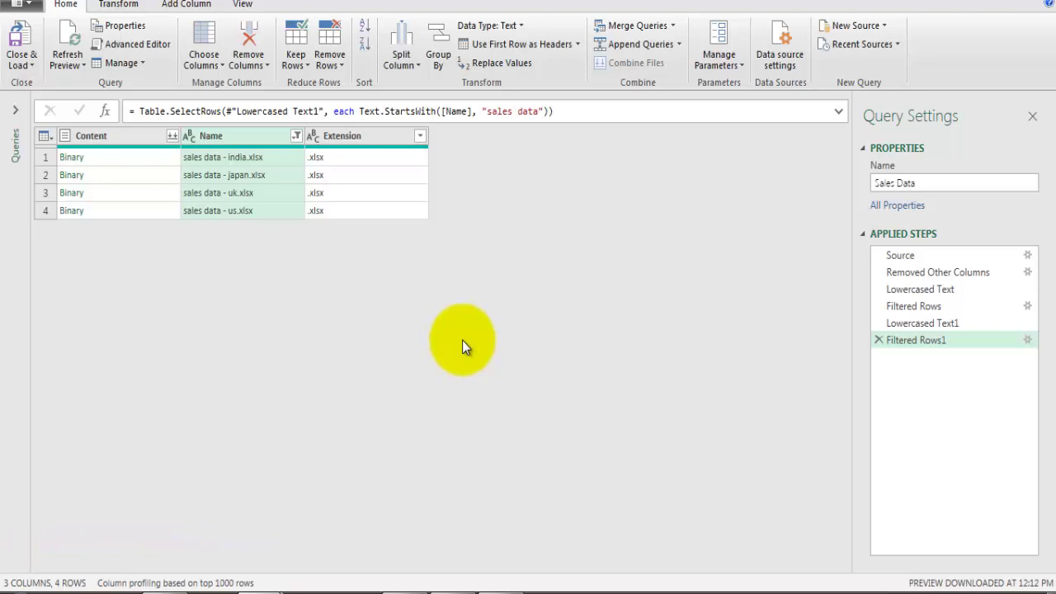
- Remove the Extension column from the query
click(357, 138)
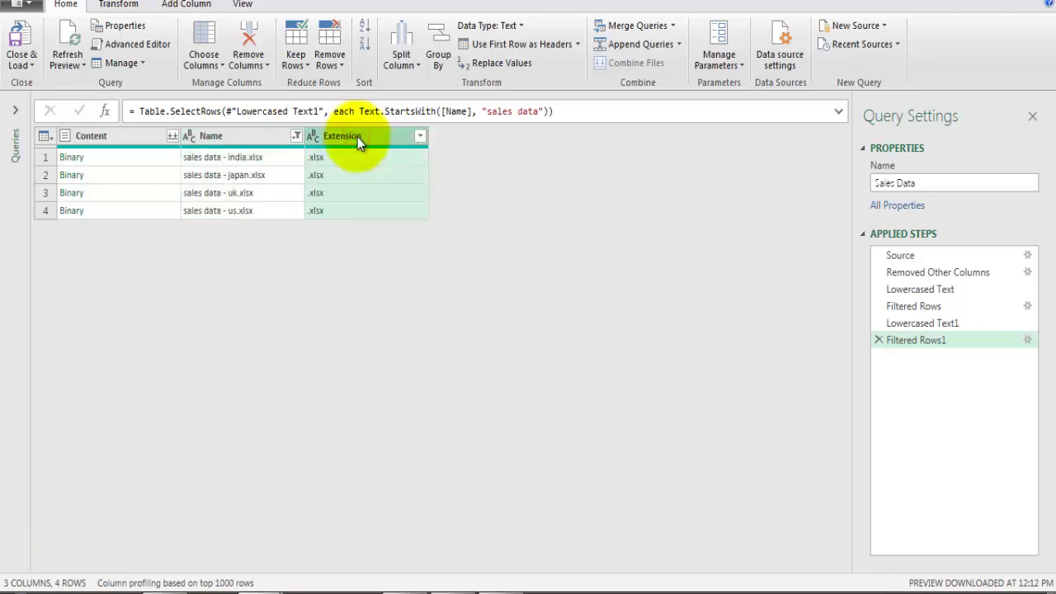
right_click(357, 137)
click(444, 172)
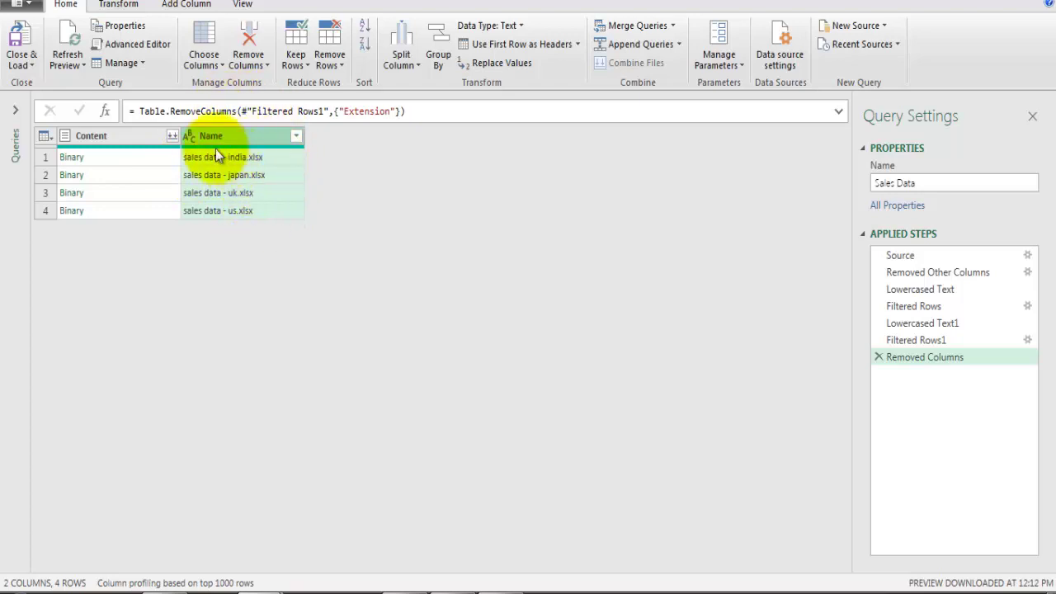
click(118, 5)
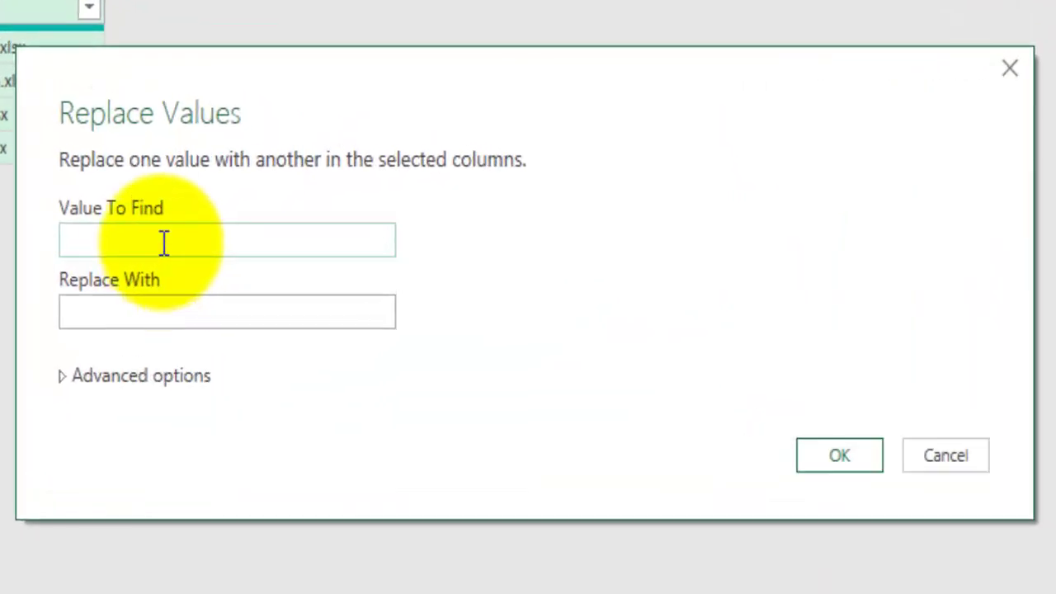
text(.xl)
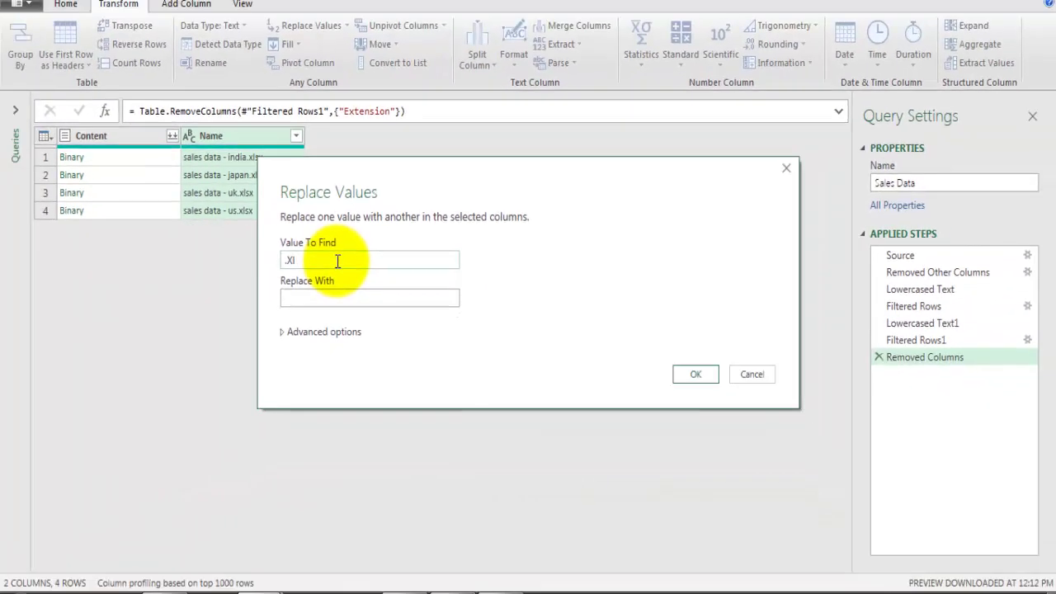
key(Escape)
- Apply the lowercase transformation to the Name column once more, following the removal of the Extension column
right_click(234, 135)
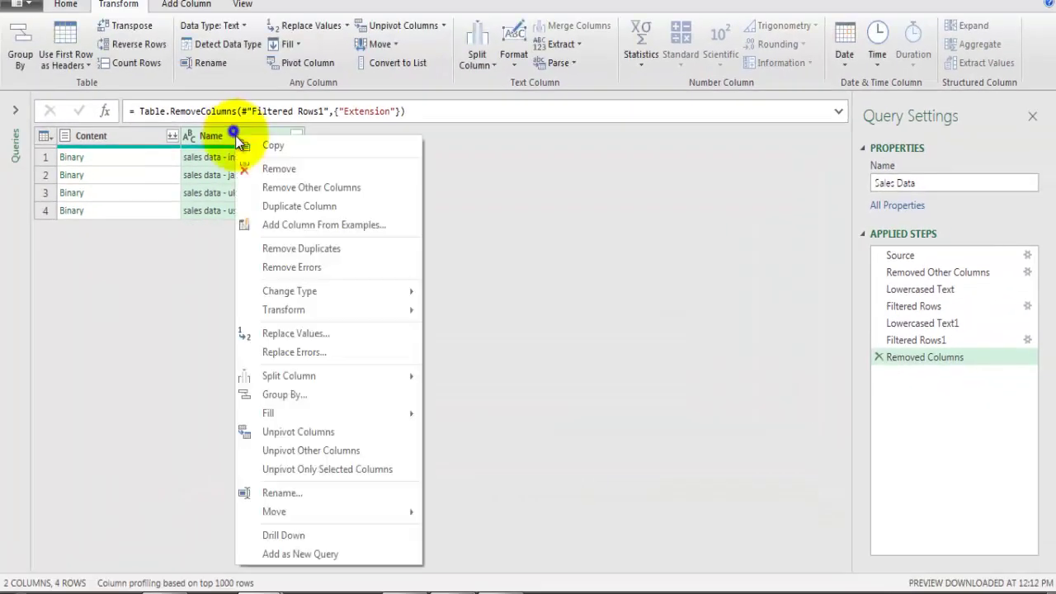
mouse_move(348, 309)
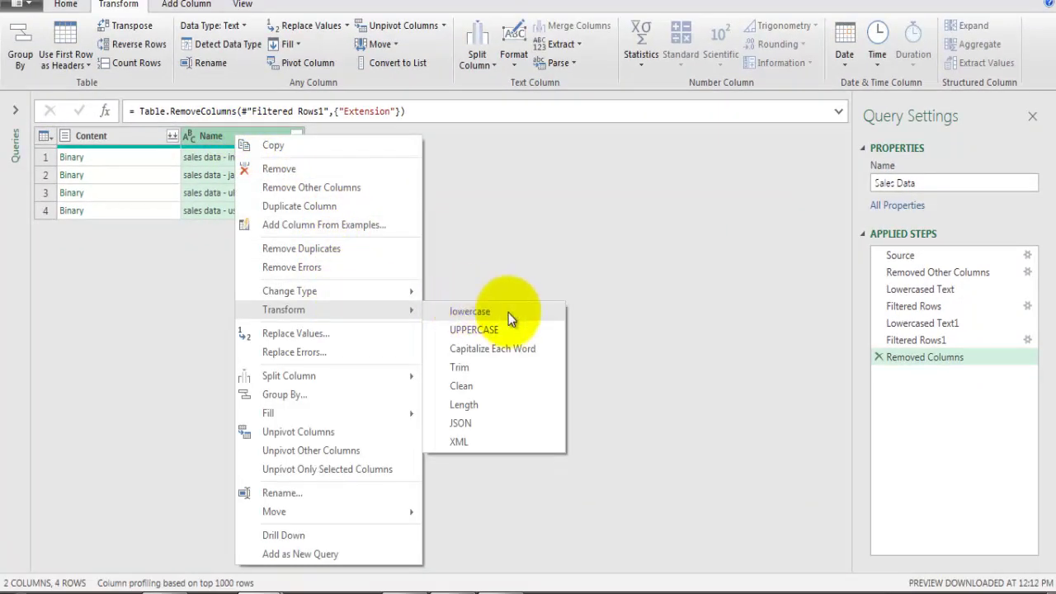
click(501, 312)
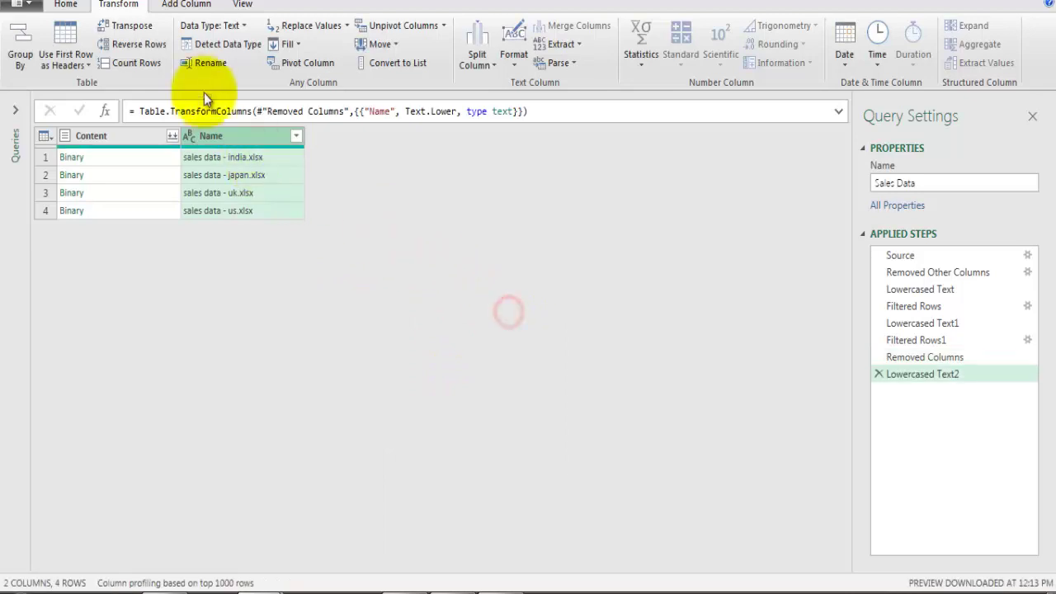
- Replace ".xlsx" with nothing in the Name column to strip the file extension
click(301, 25)
click(337, 261)
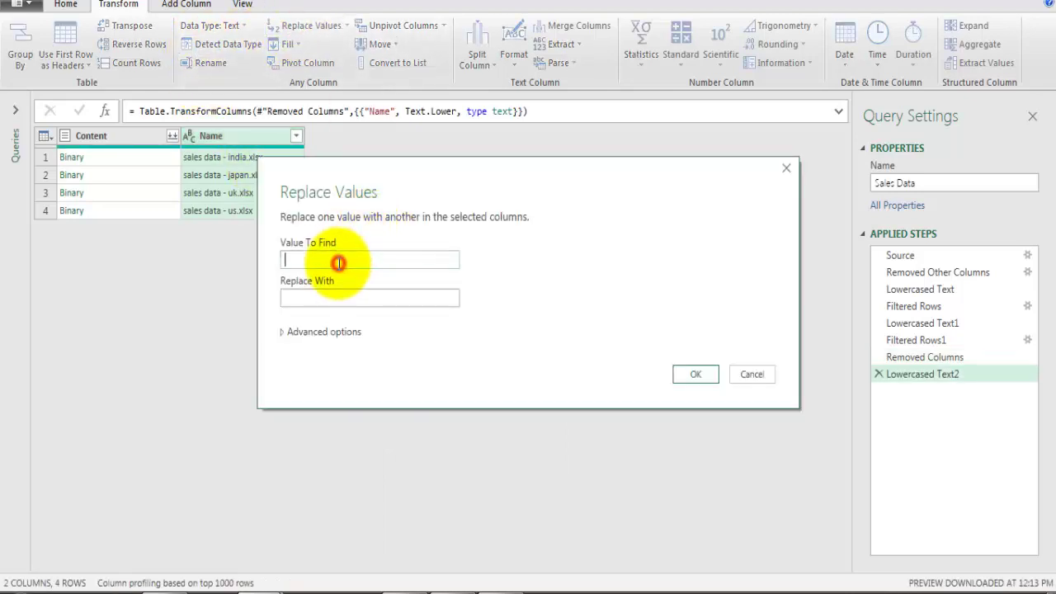
text(.xlsx)
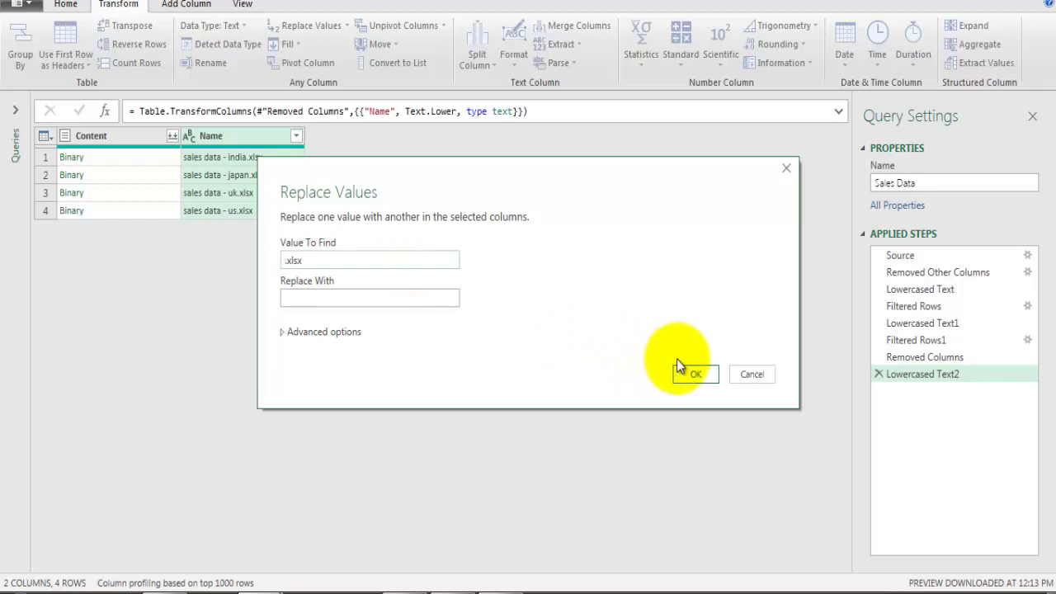
click(695, 373)
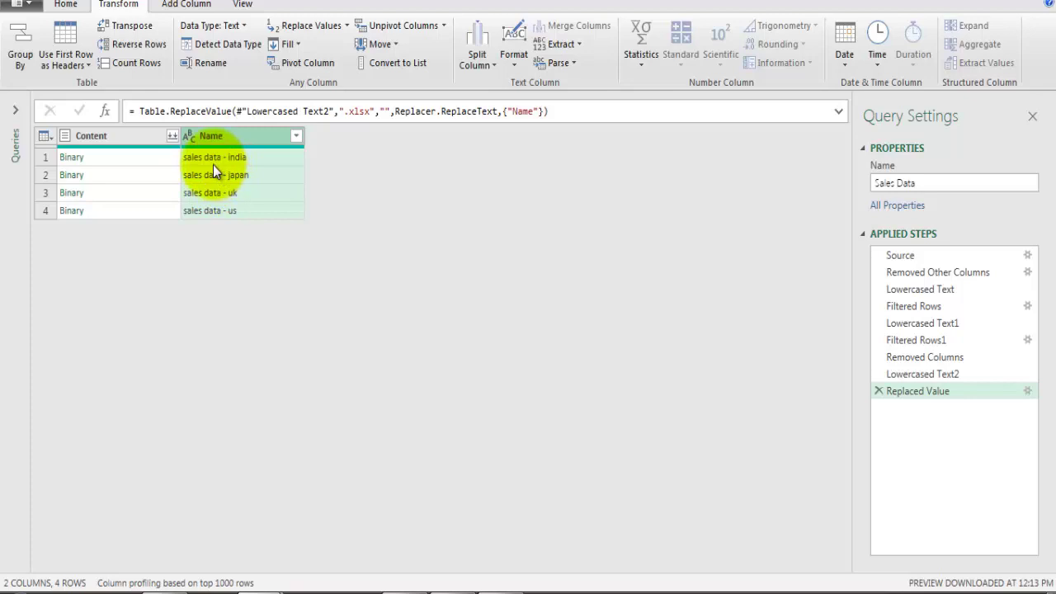
- Replace the prefix "sales data - " with nothing in the Name column, leaving only the country names
click(303, 30)
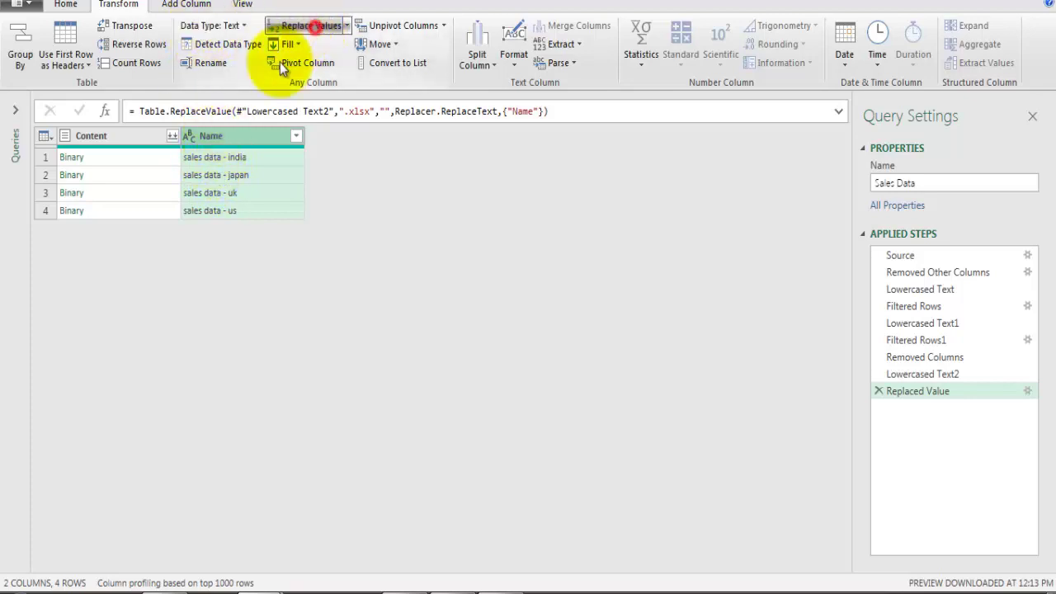
click(341, 263)
text(sales data -)
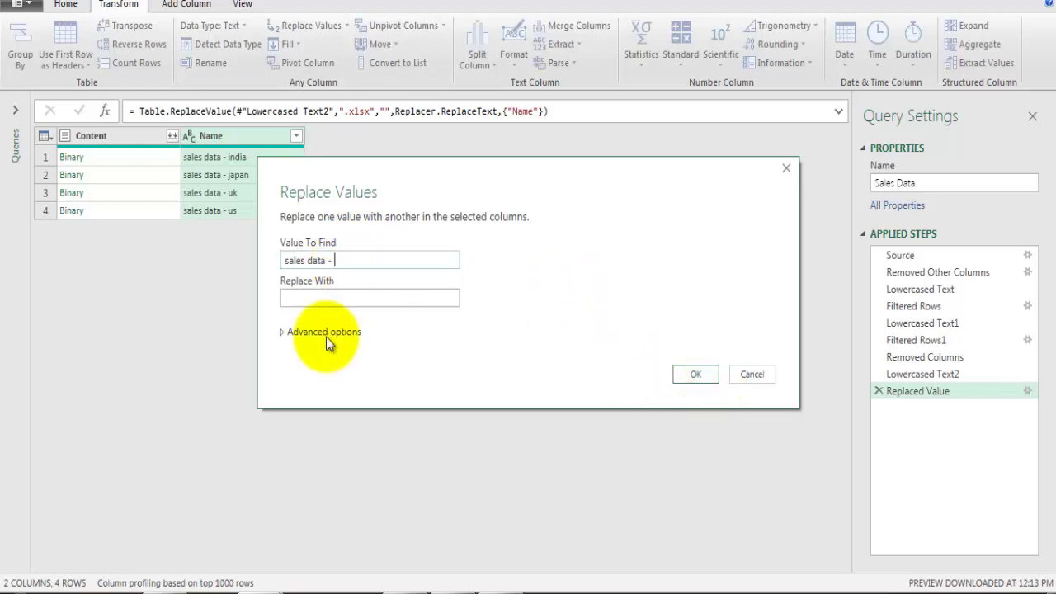
click(371, 297)
click(695, 373)
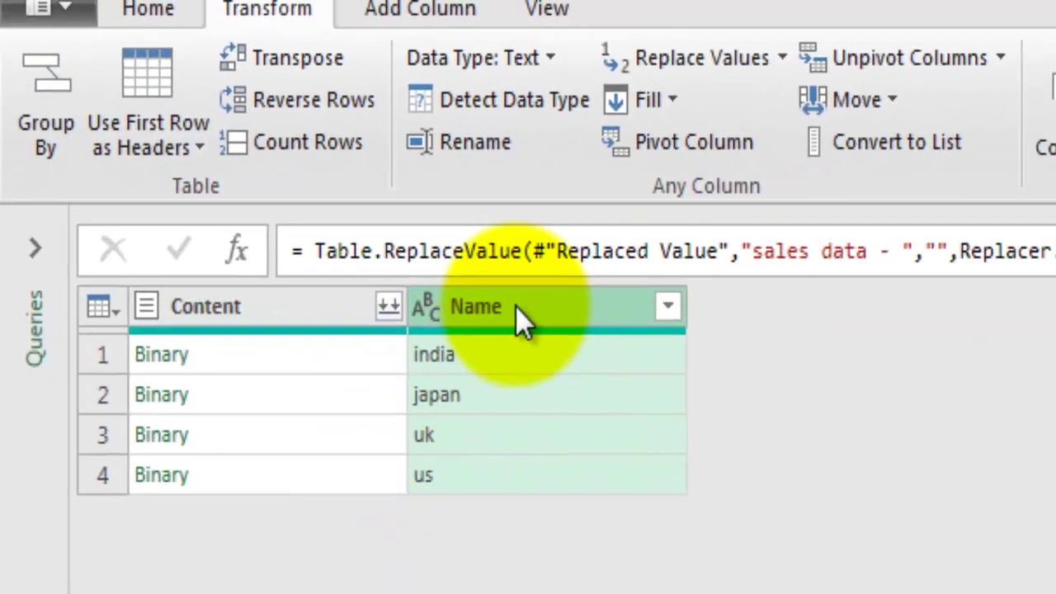
- Convert the Name column's text to uppercase and rename the column to Country Name
right_click(561, 331)
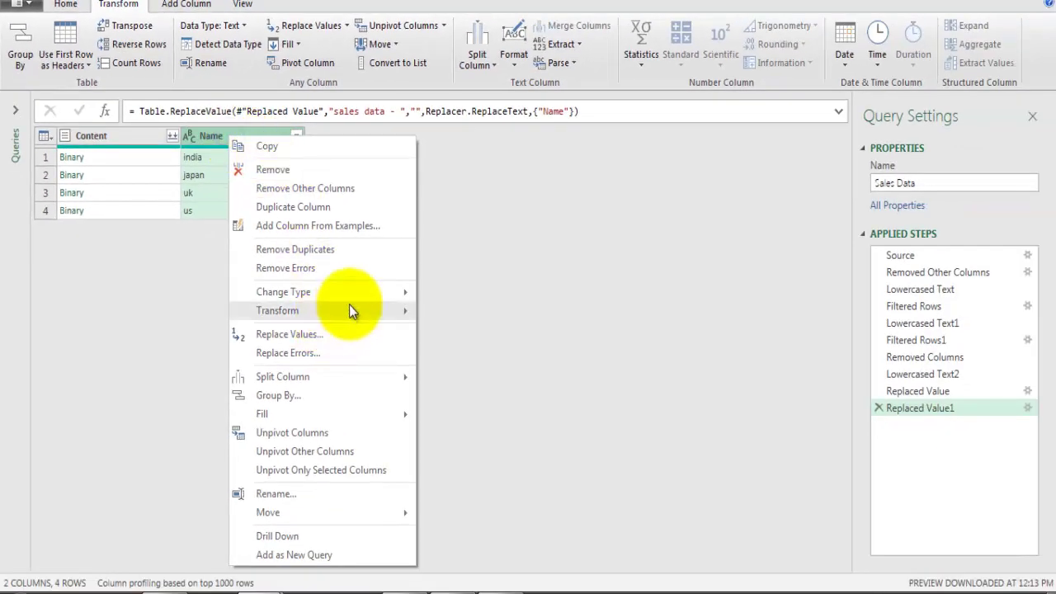
mouse_move(615, 475)
click(462, 331)
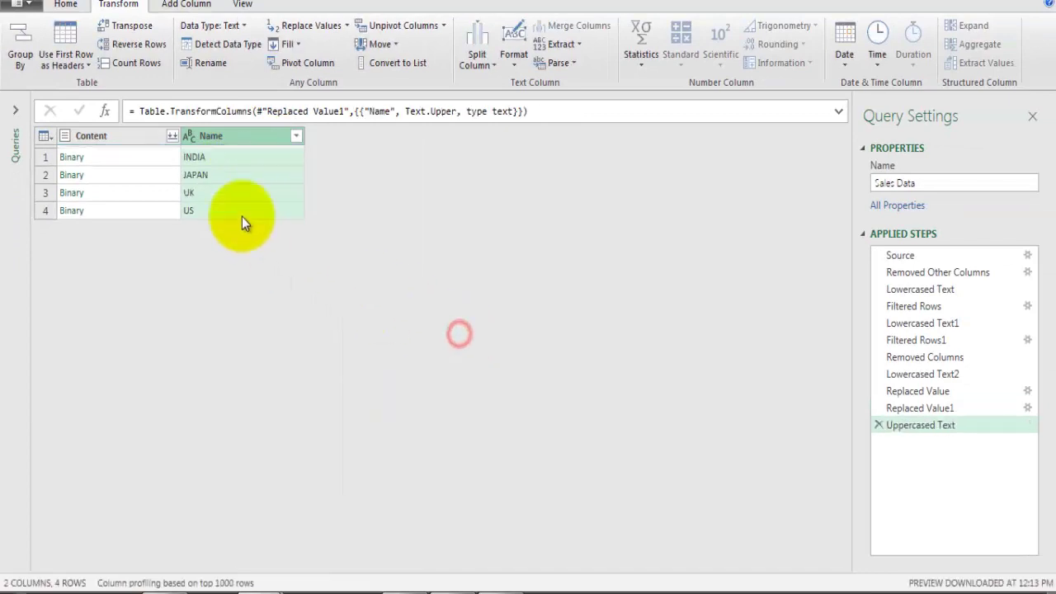
double_click(234, 137)
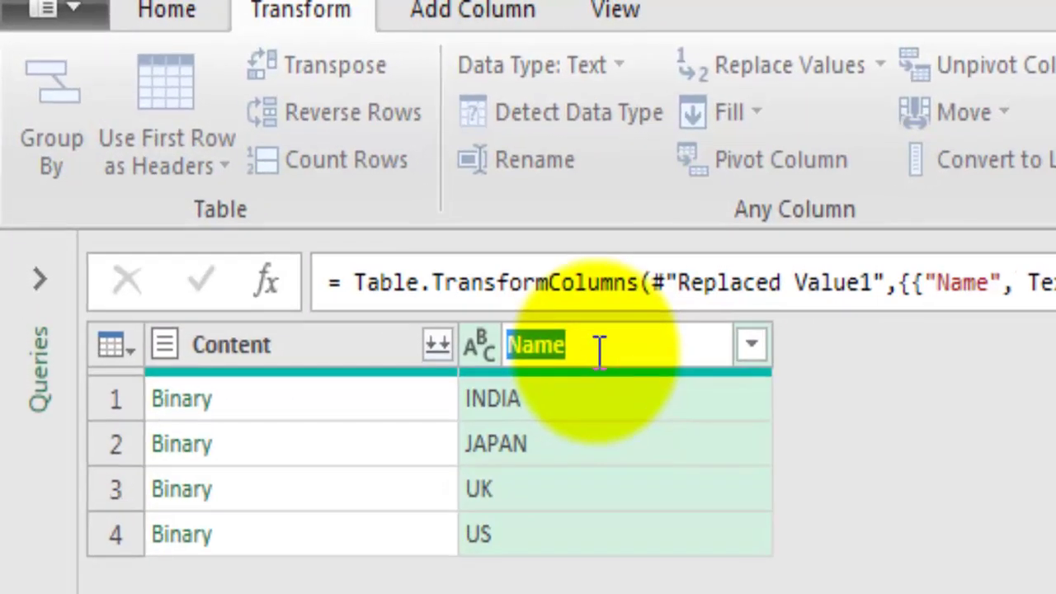
text(Country Name)
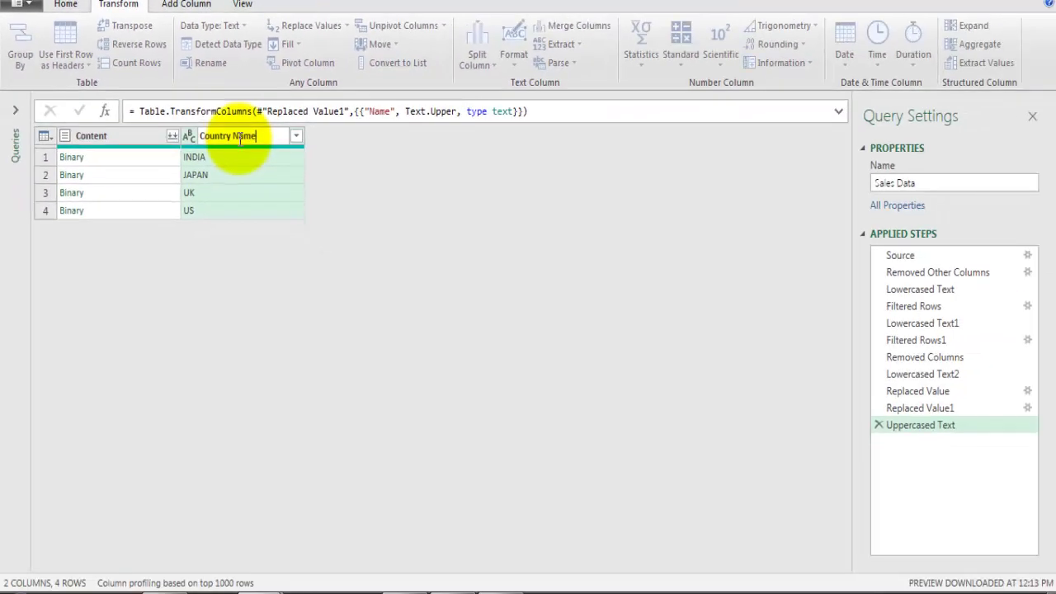
click(124, 156)
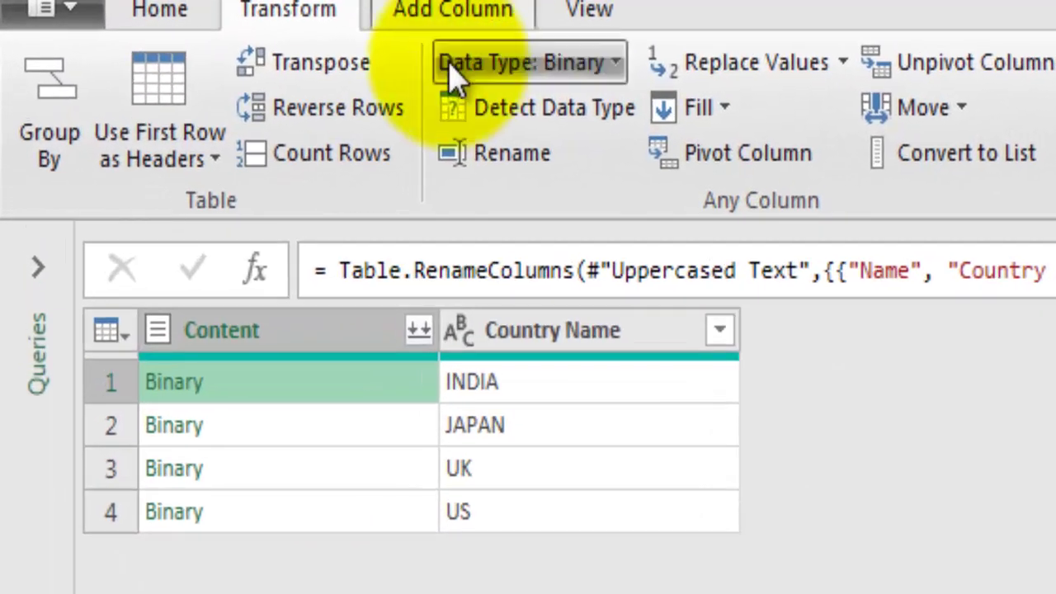
- Start a custom column named File Format and begin its formula with the Excel.Workbook function
click(455, 12)
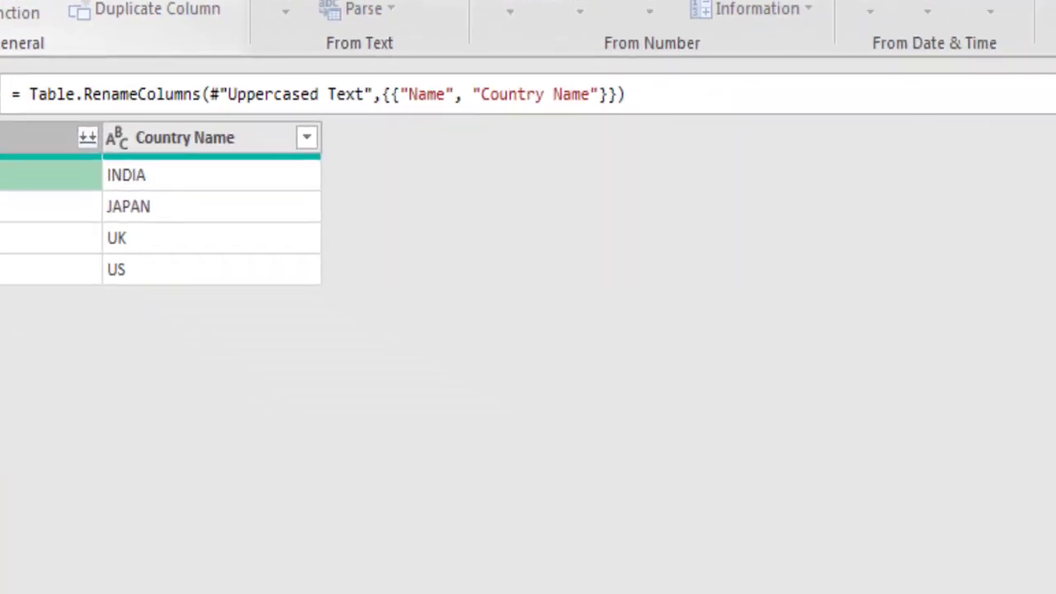
click(202, 153)
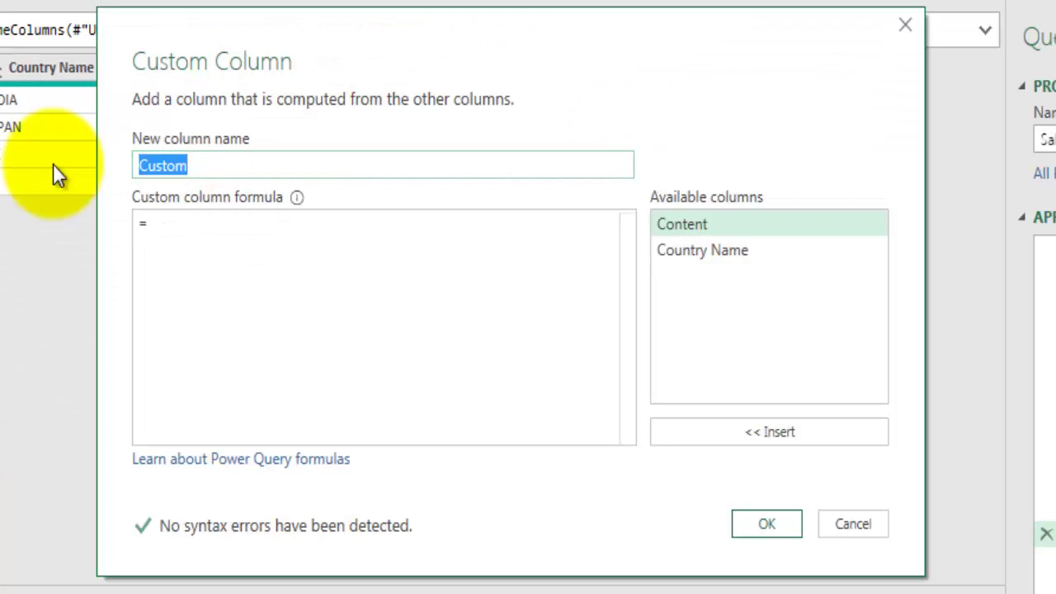
text(File Format)
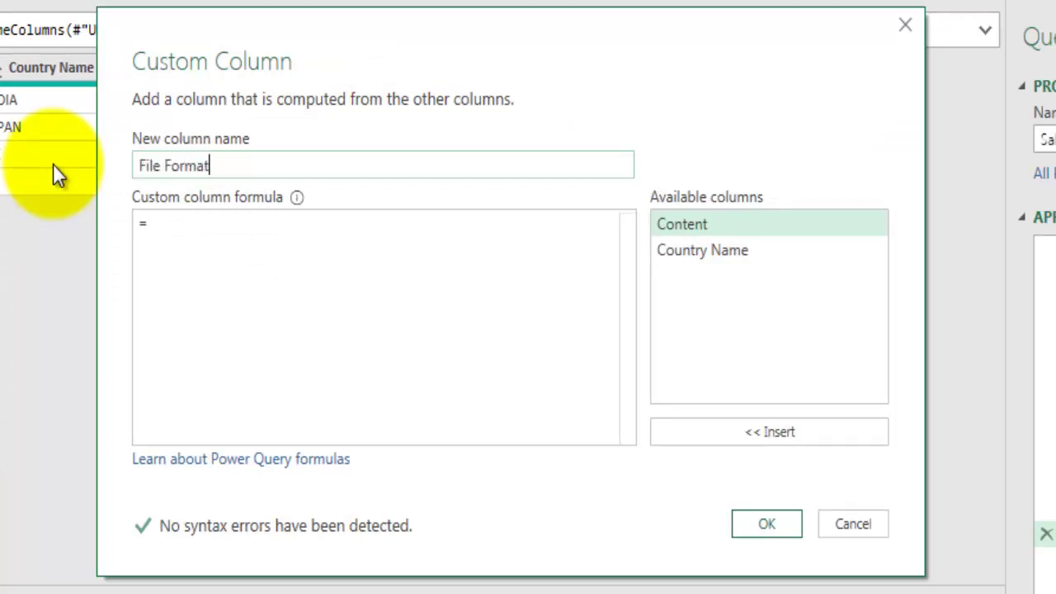
click(135, 231)
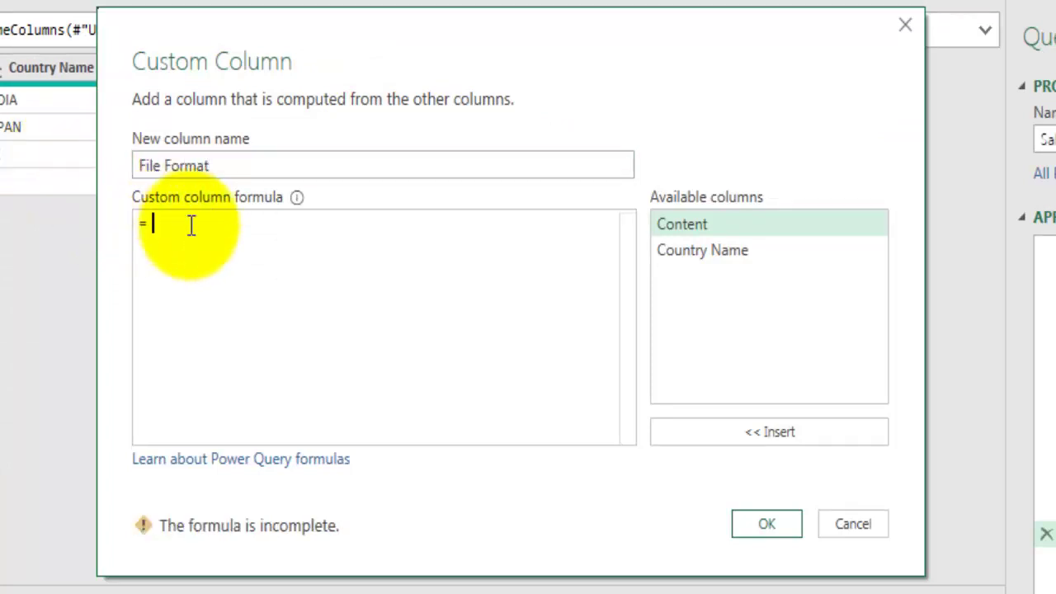
text(Excel)
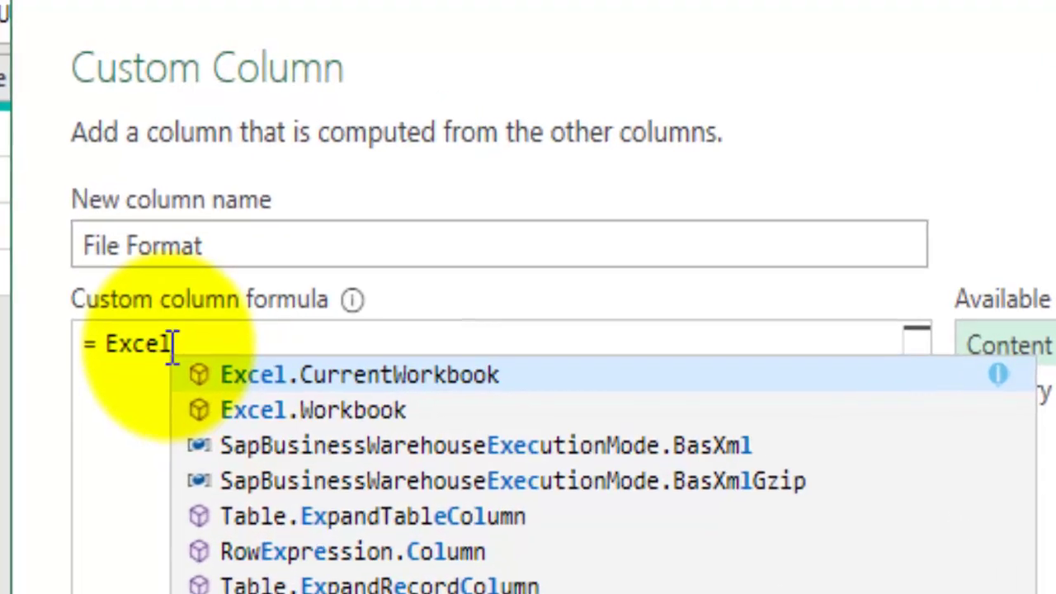
text(.)
key(BackSpace)
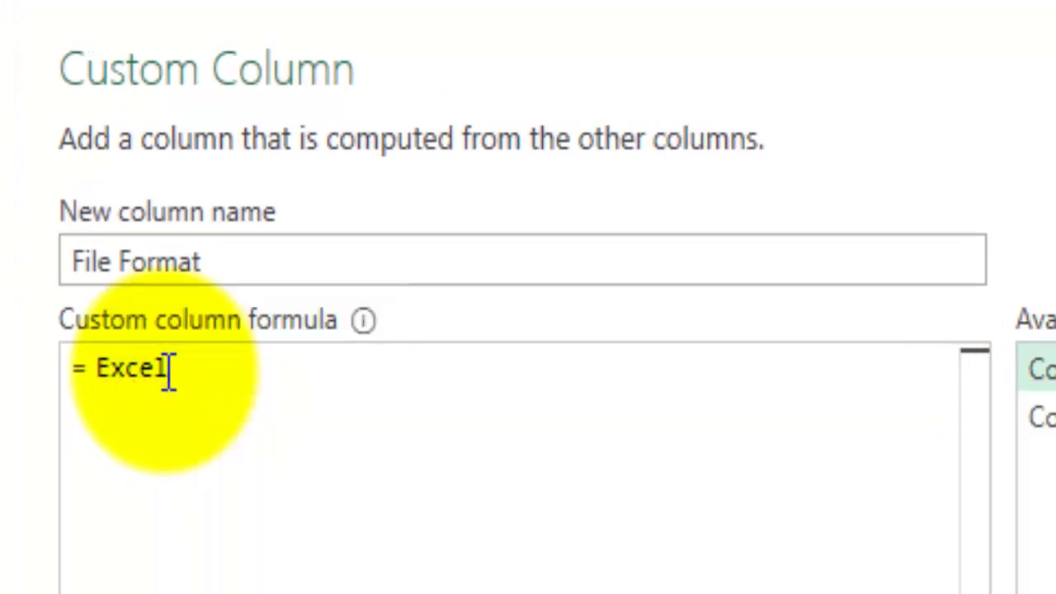
text(.)
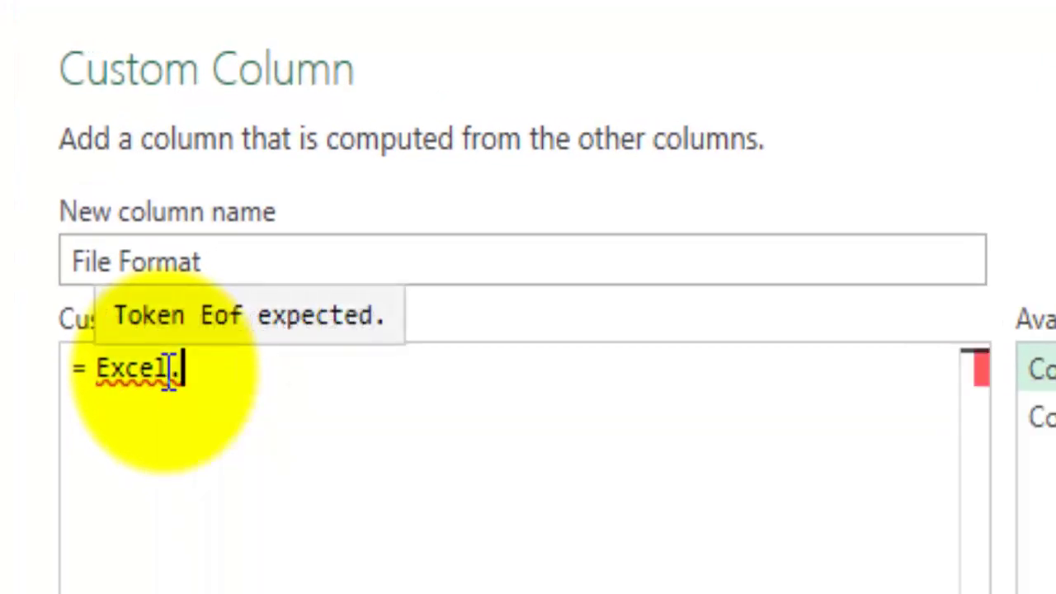
text(Wo)
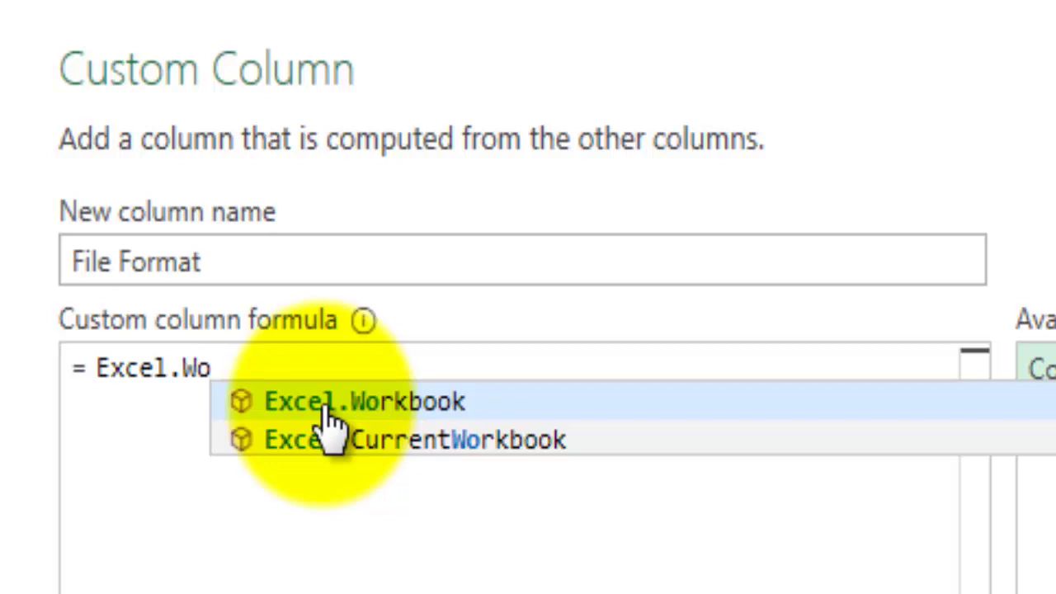
key(Escape)
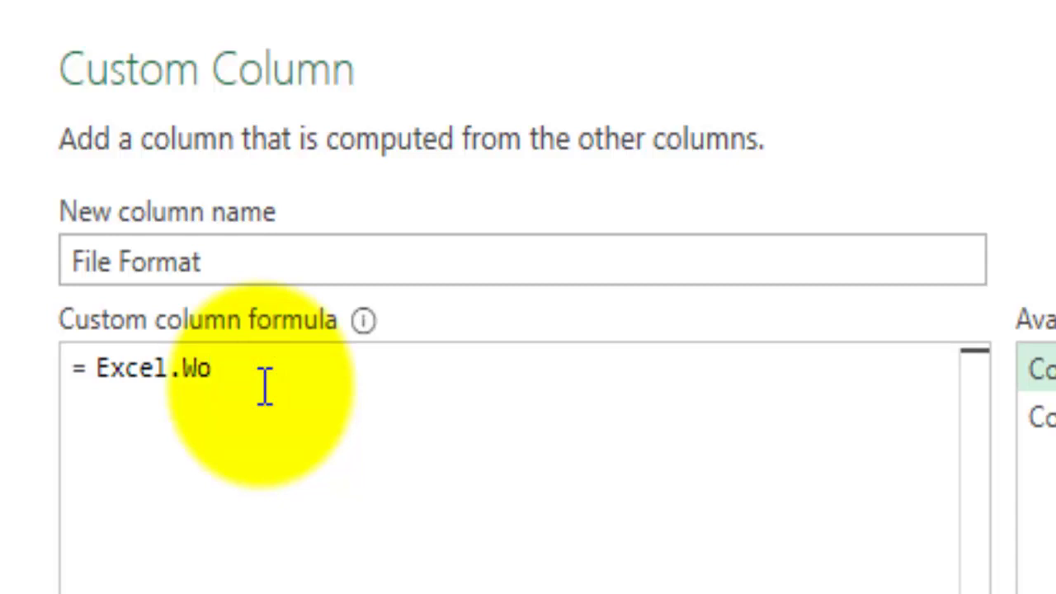
text(ro)
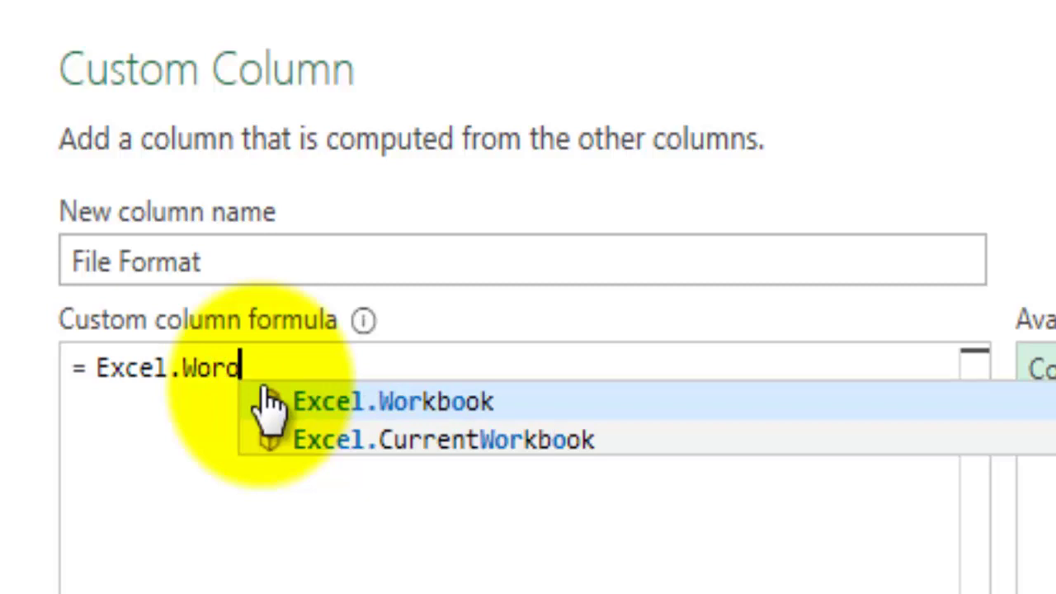
click(317, 412)
text(()
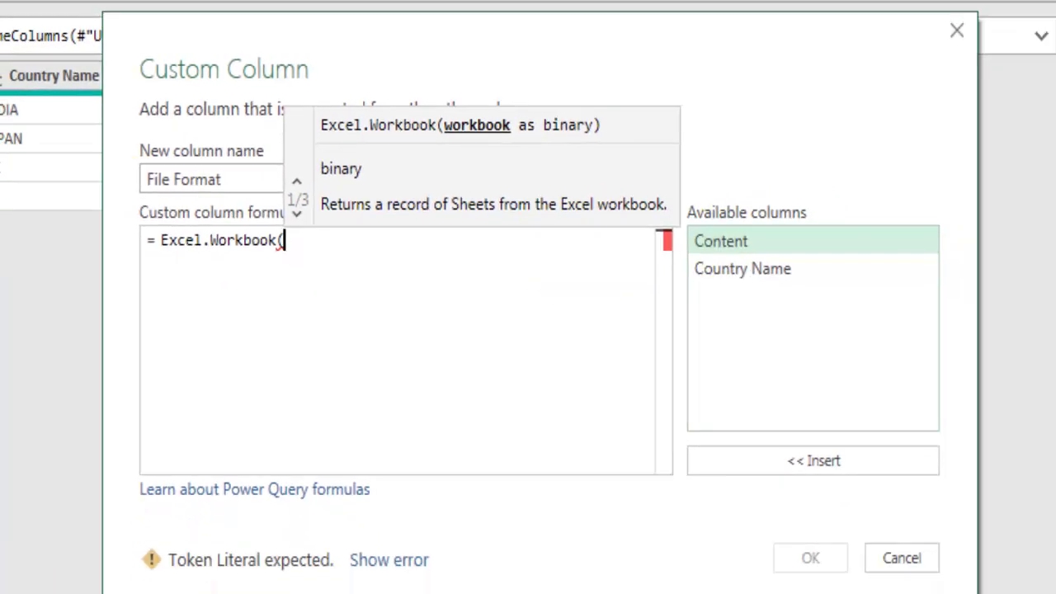
- Complete the Excel.Workbook formula with [Content] and true as its arguments, and create the File Format column
double_click(745, 241)
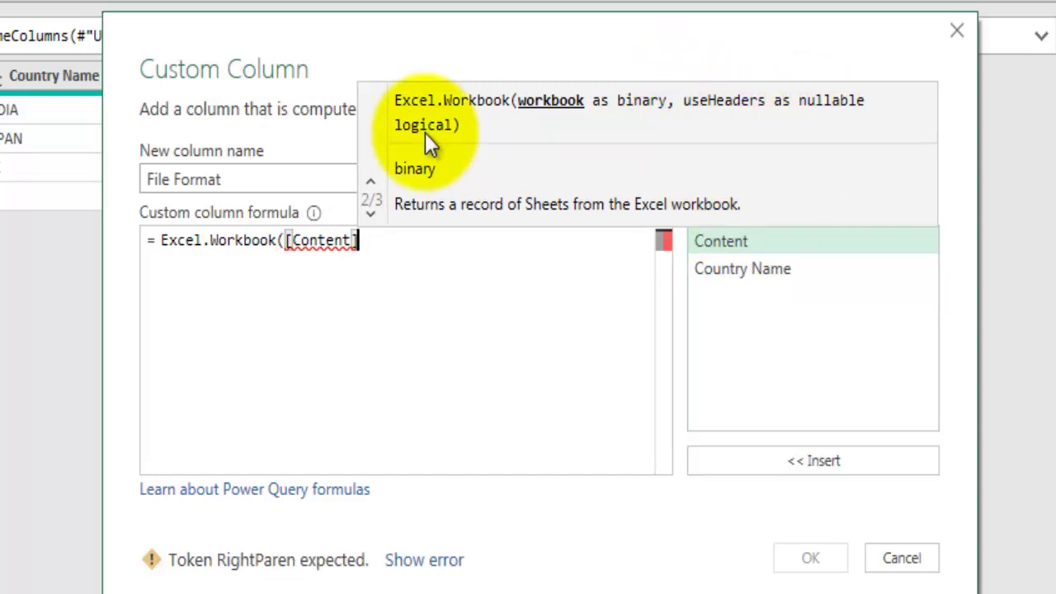
text(,)
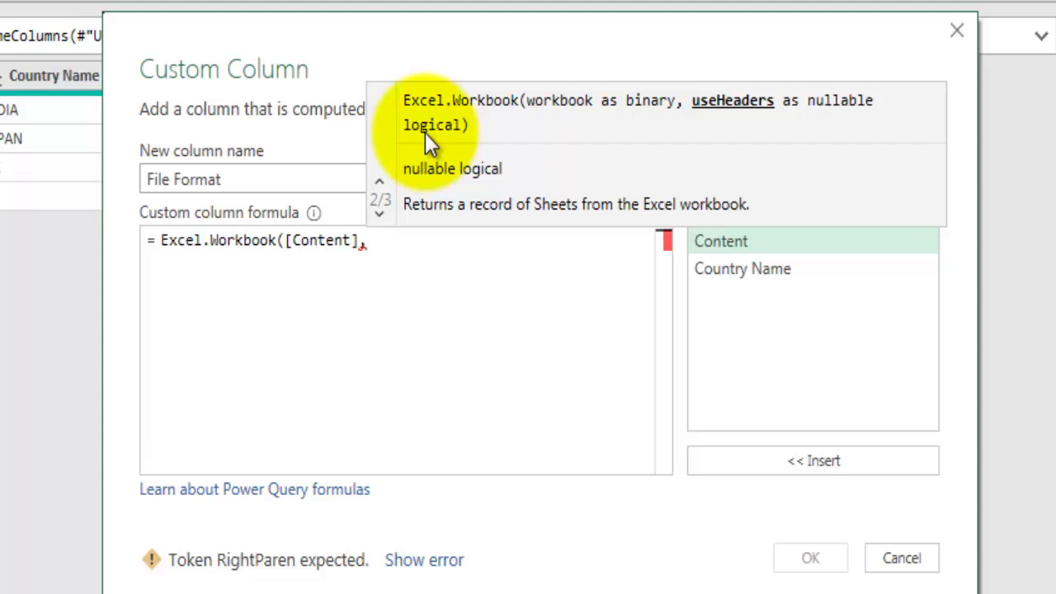
text(tr)
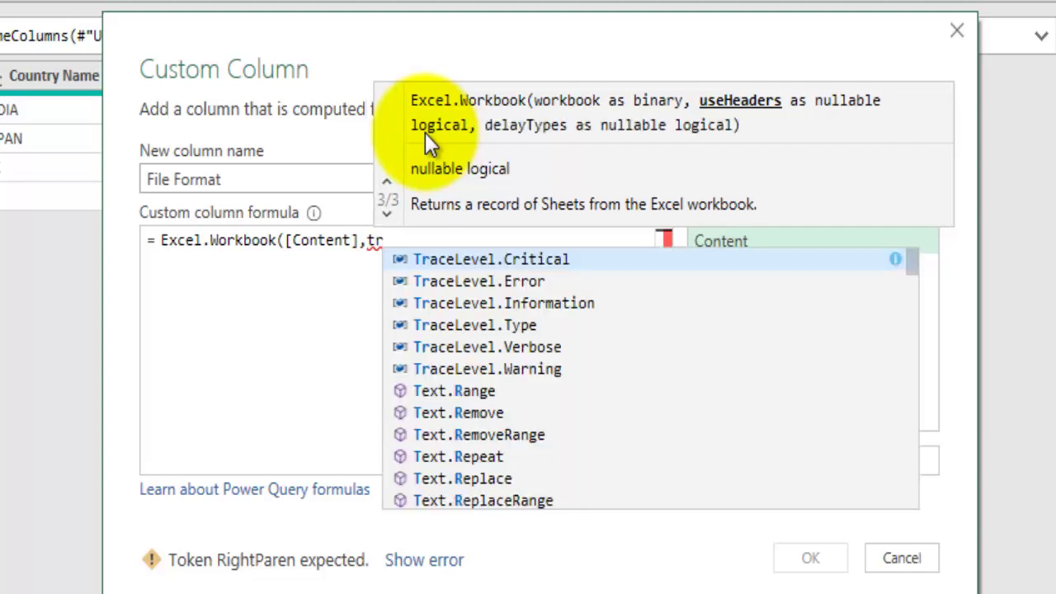
text(ue)
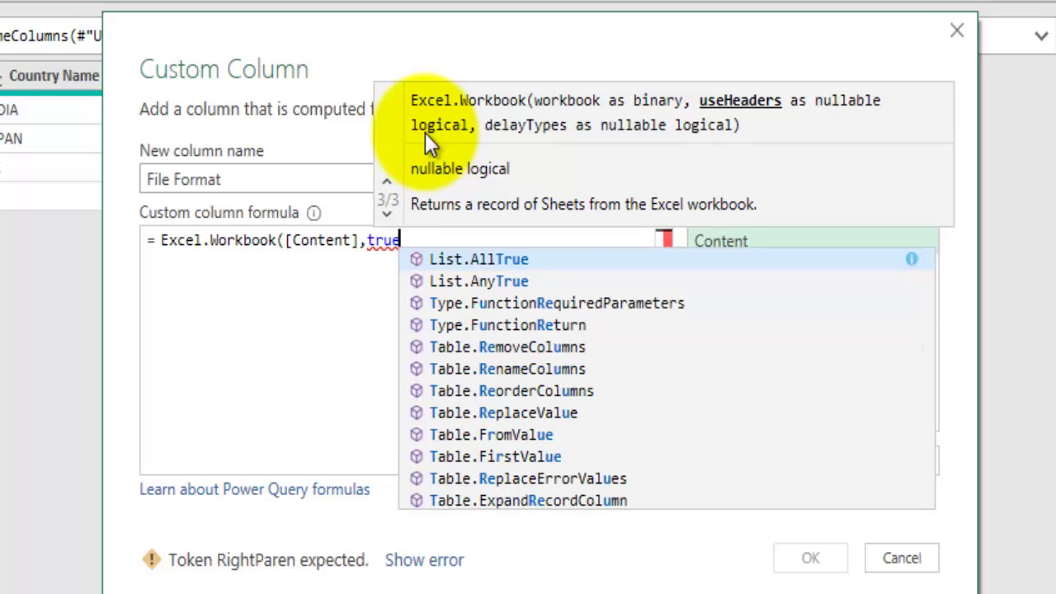
text())
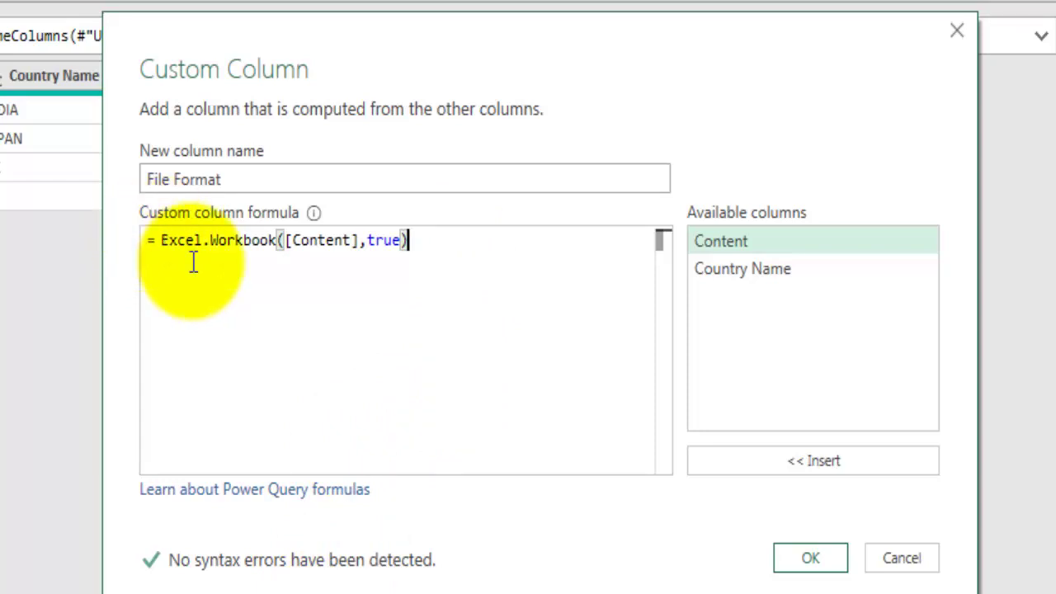
click(810, 558)
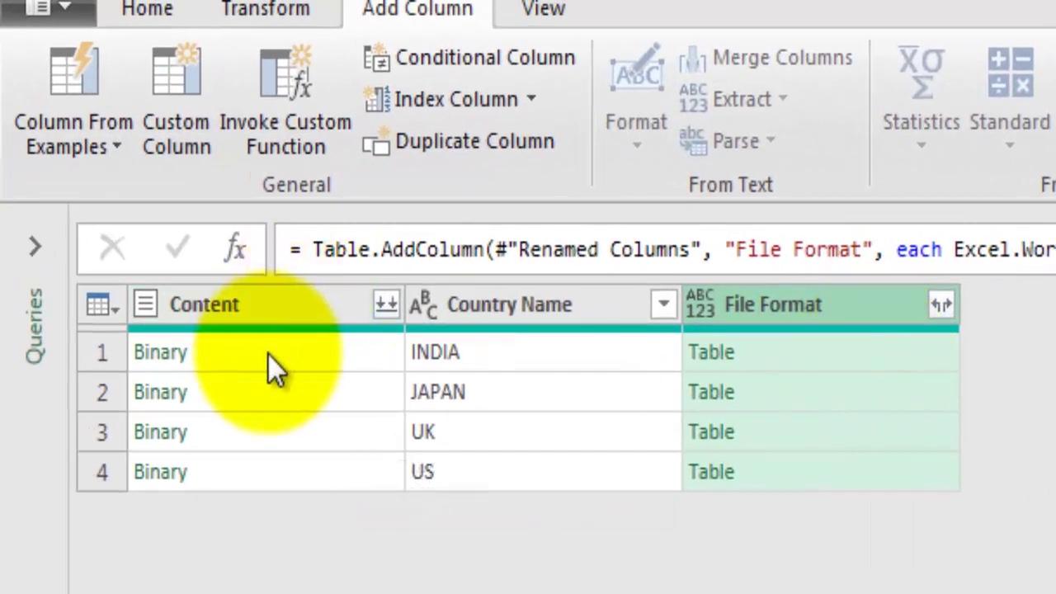
- Preview the INDIA row's binary file and its File Format table, and remove the Content column
click(268, 353)
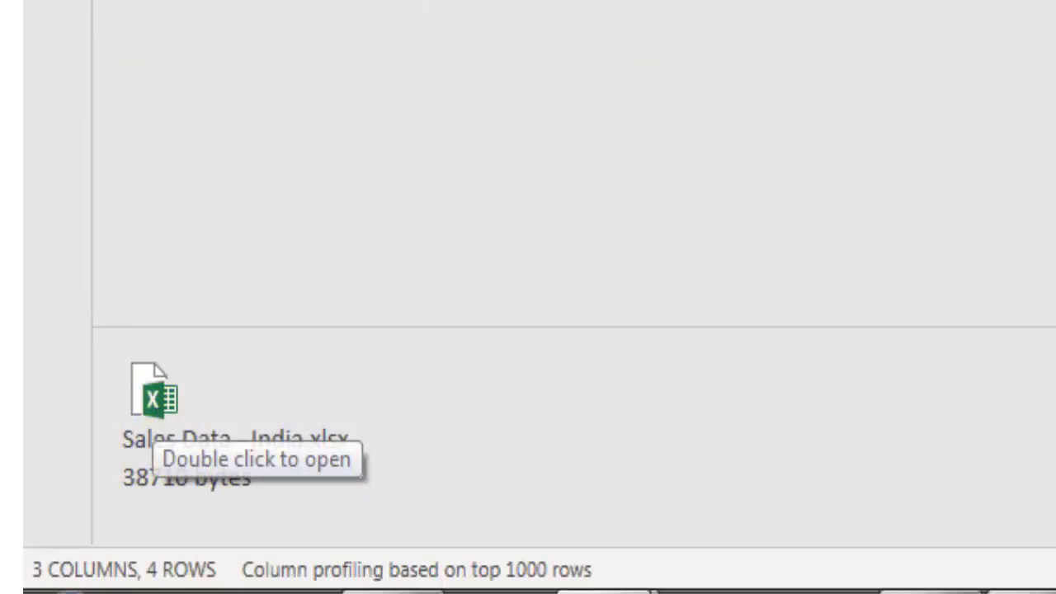
click(902, 342)
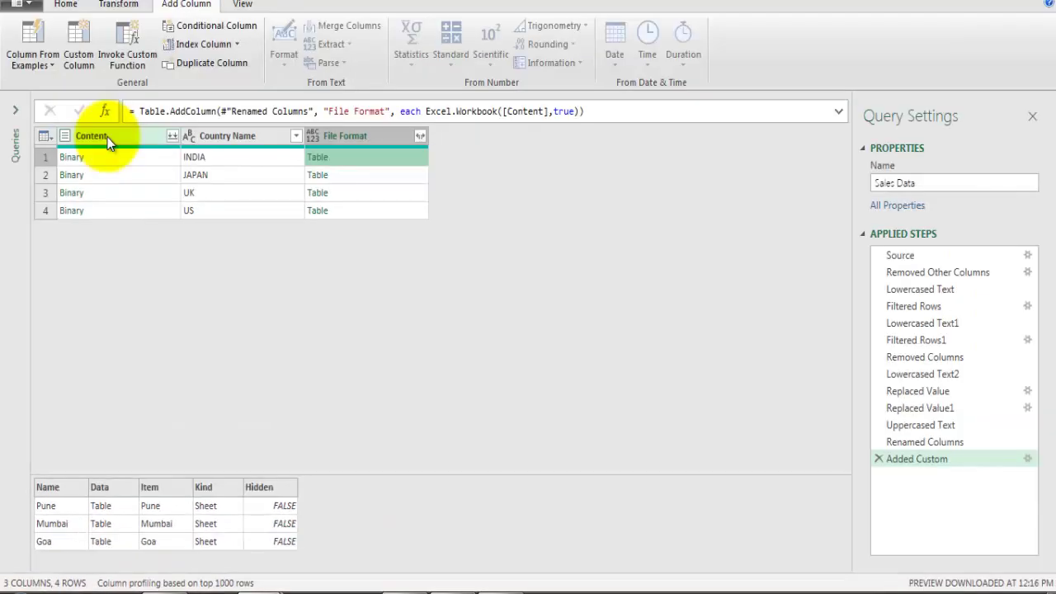
click(107, 137)
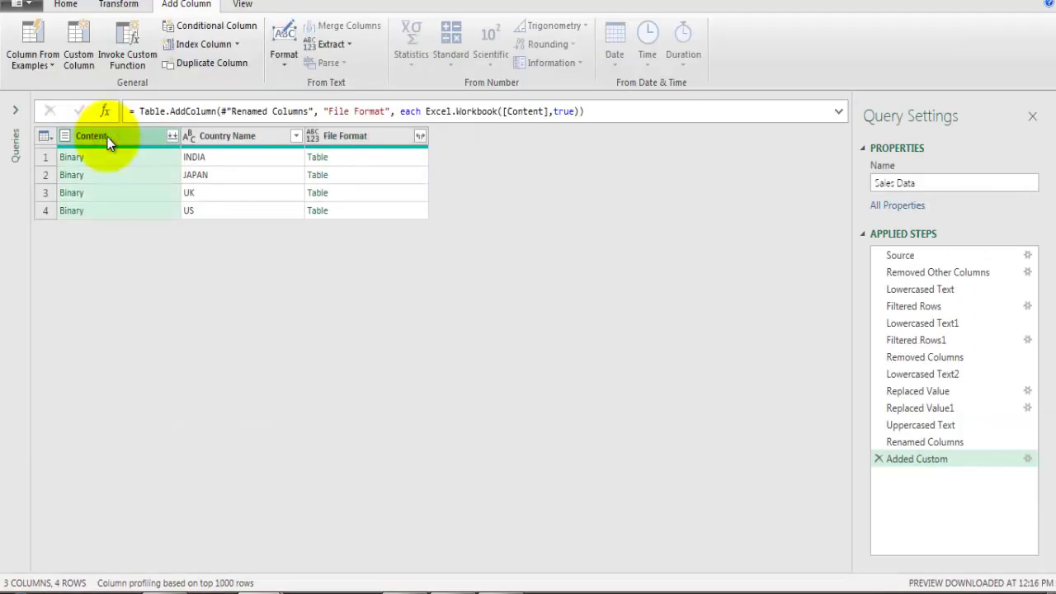
right_click(107, 137)
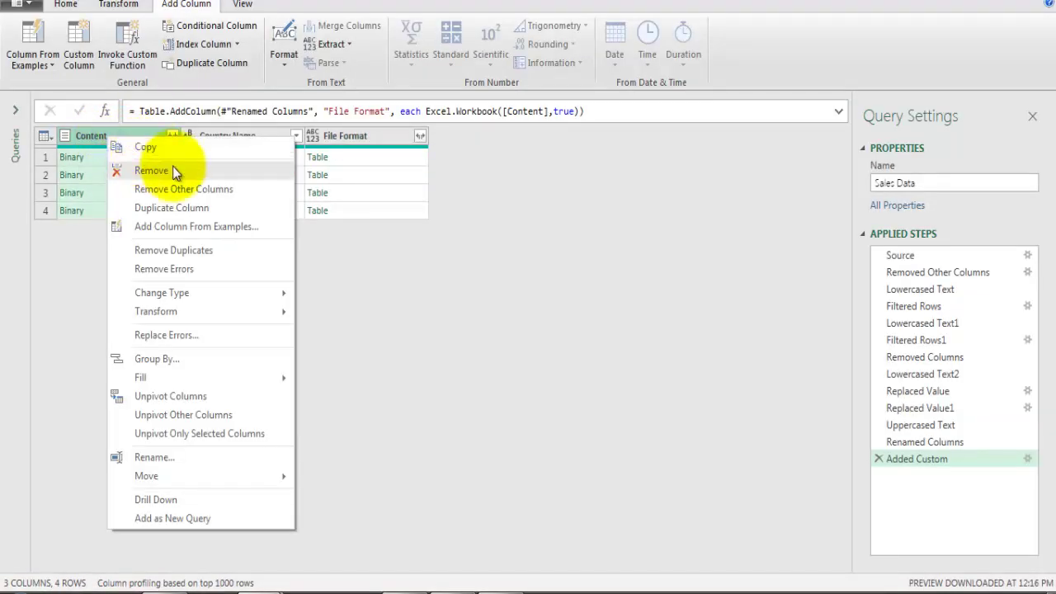
click(175, 171)
- Expand the File Format column into Name, Data, Item, Kind and Hidden without the original column name as prefix, and inspect the rows
click(297, 135)
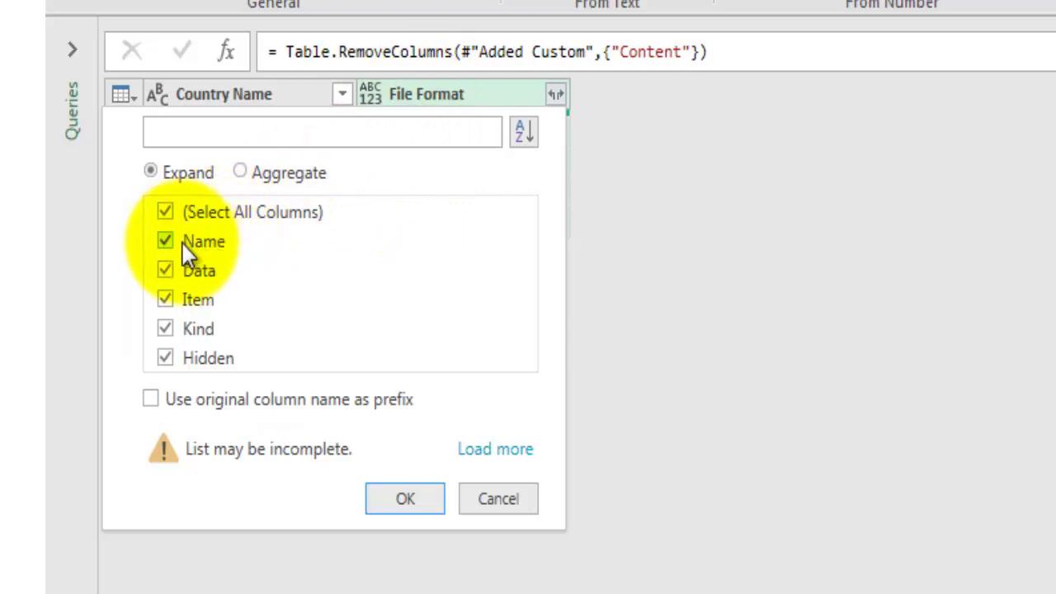
click(405, 499)
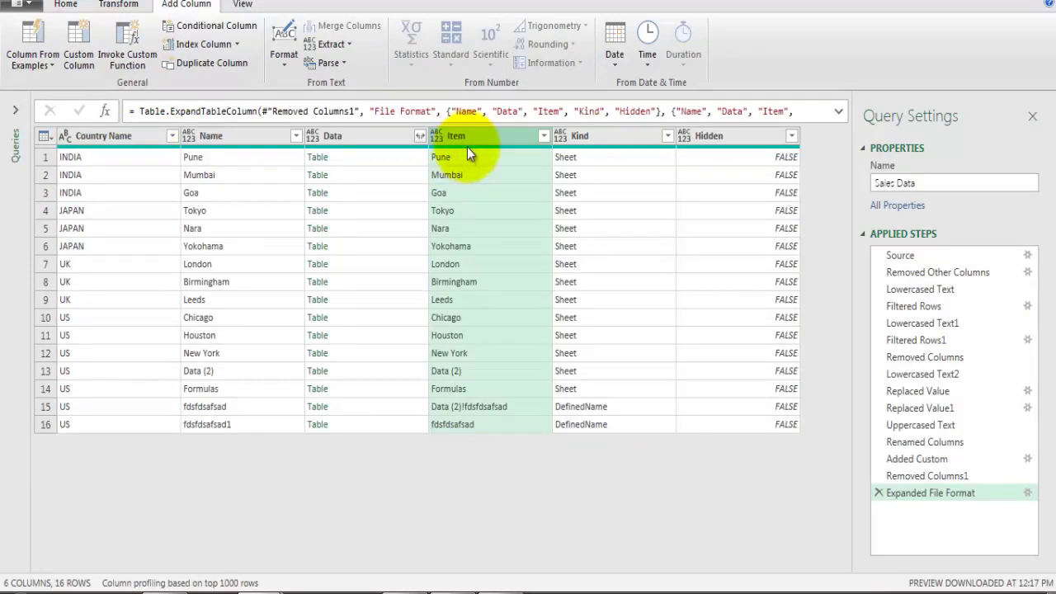
mouse_move(545, 153)
drag(587, 155, 592, 223)
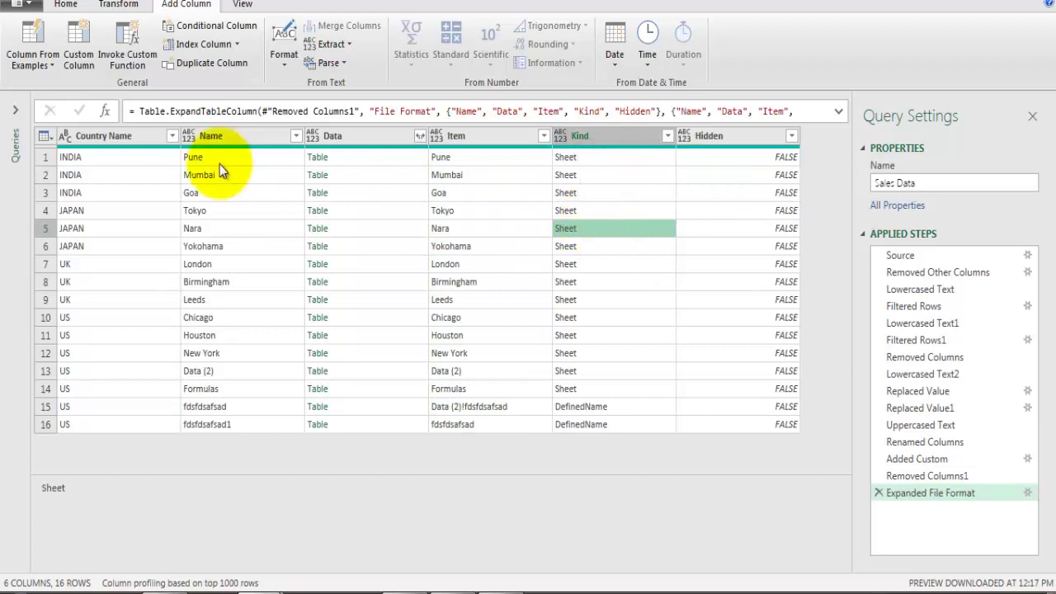
drag(229, 157, 232, 190)
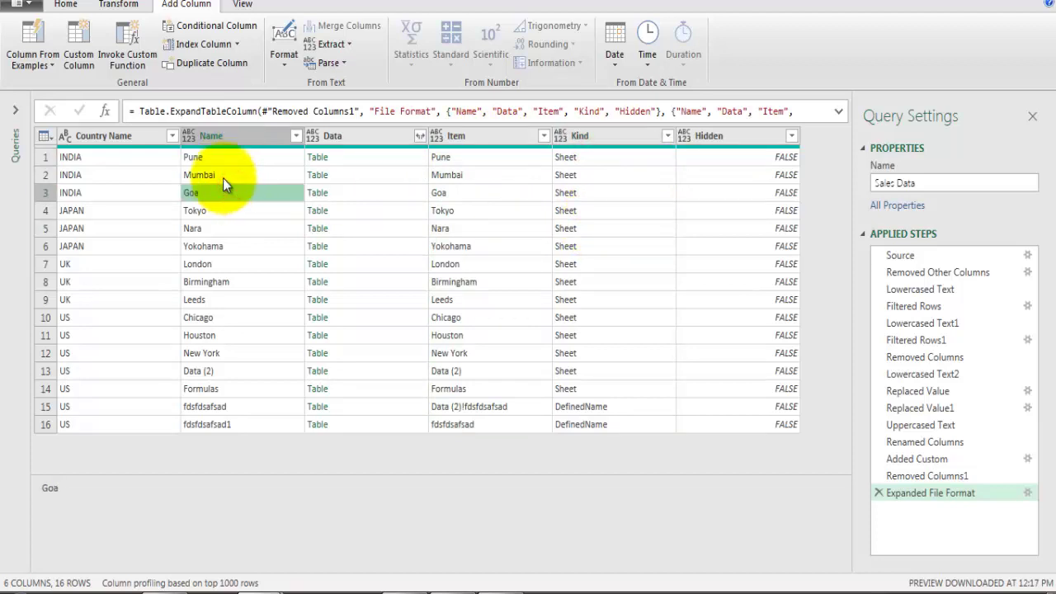
click(373, 195)
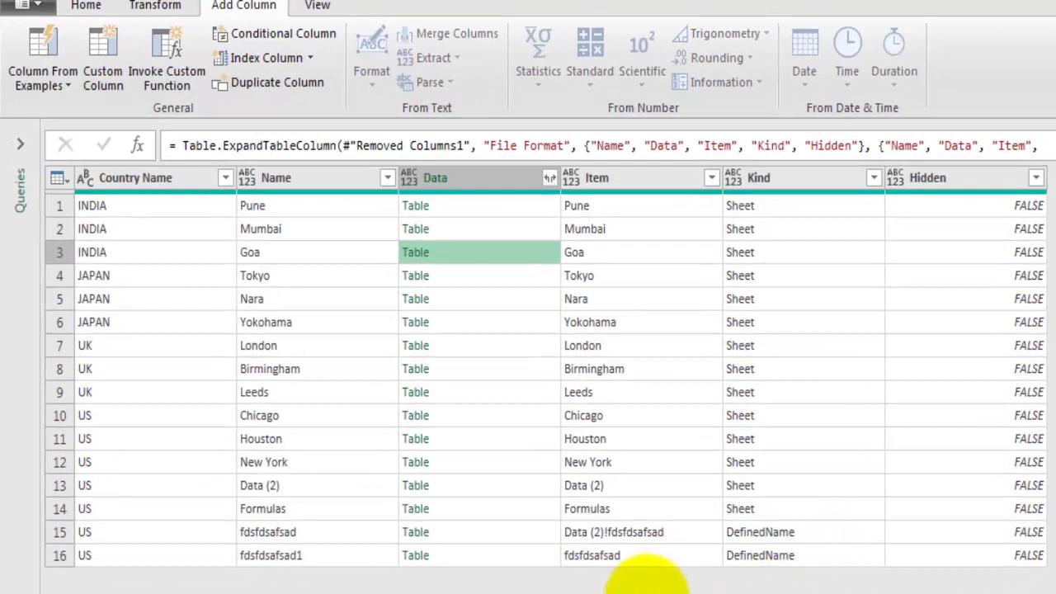
- Apply a text filter to the Kind column that keeps only rows not differing from Sheet, using the equals condition with Sheet
click(823, 178)
click(872, 178)
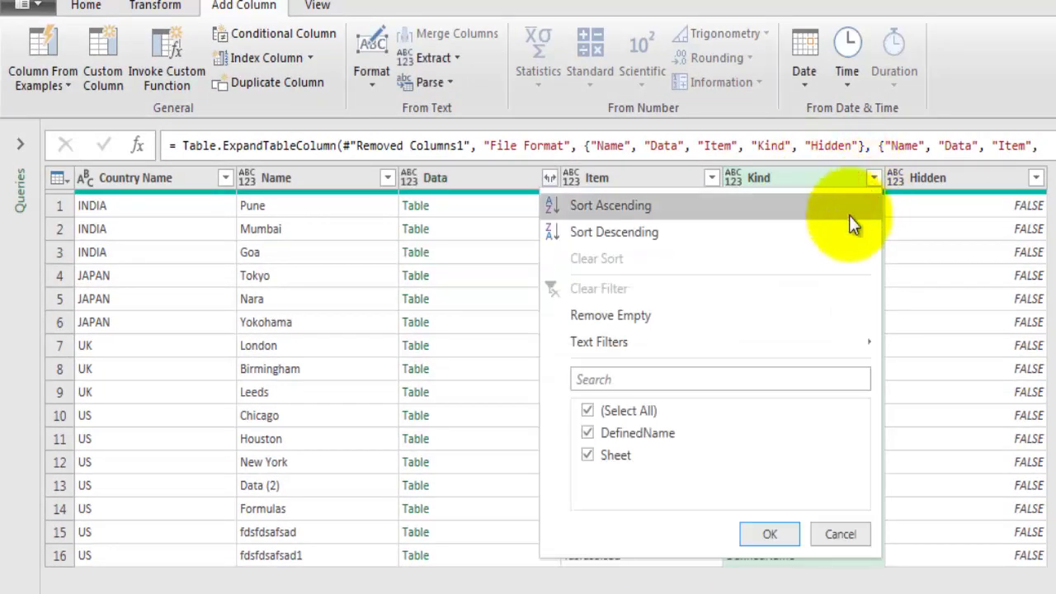
mouse_move(669, 342)
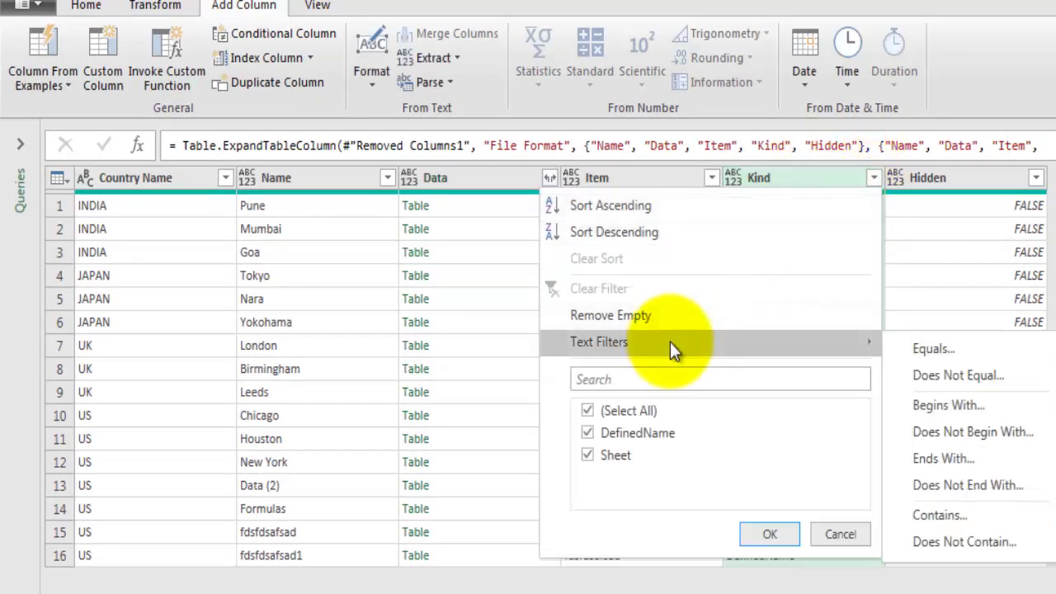
click(986, 373)
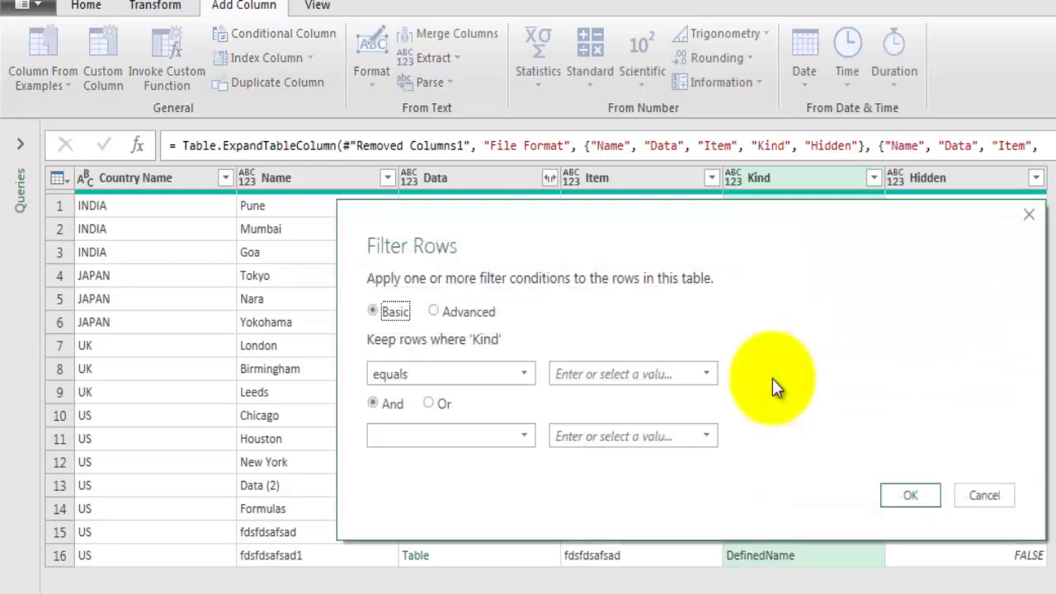
text(Sheet)
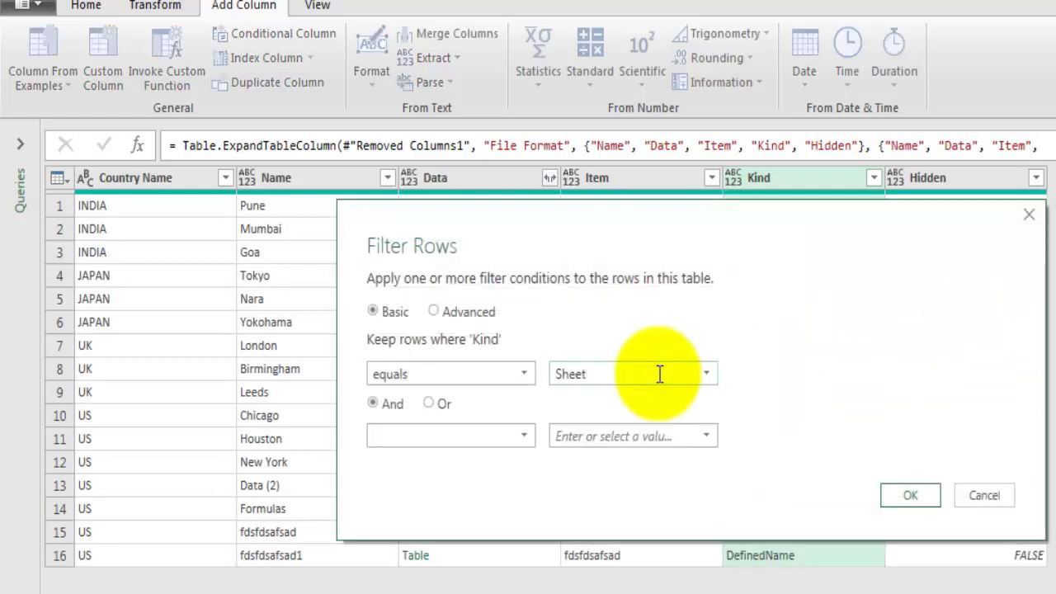
click(921, 495)
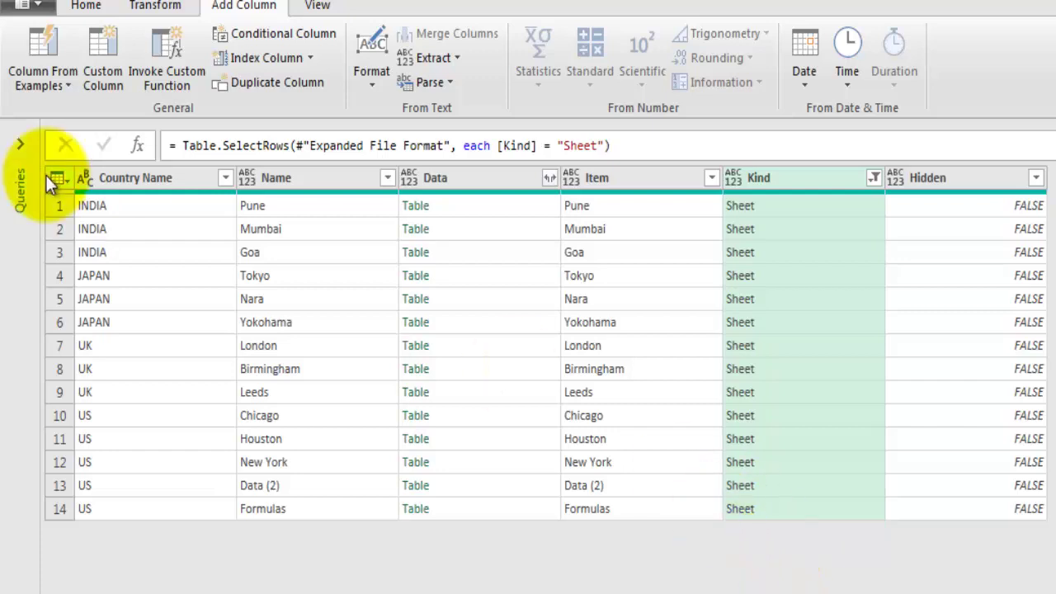
- Keep only the Country Name, Name and Data columns and remove all the others
click(165, 180)
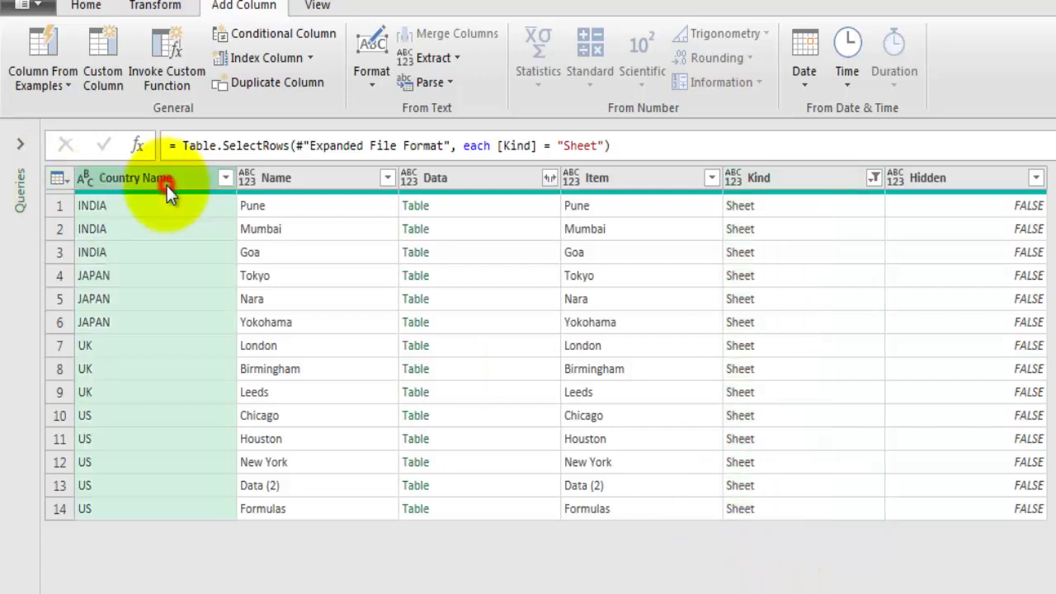
ctrl+click(292, 177)
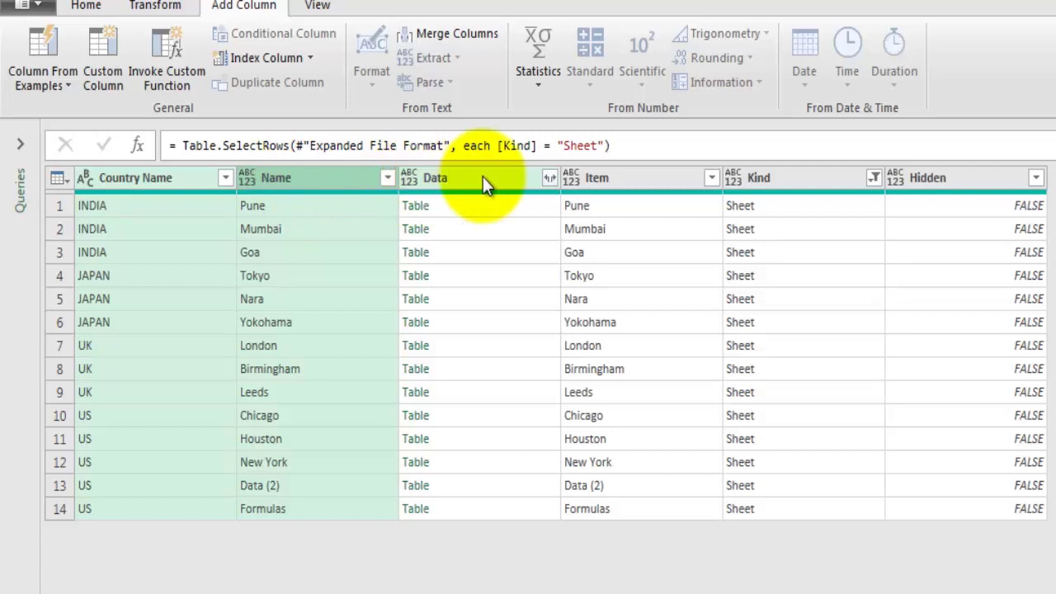
ctrl+click(485, 179)
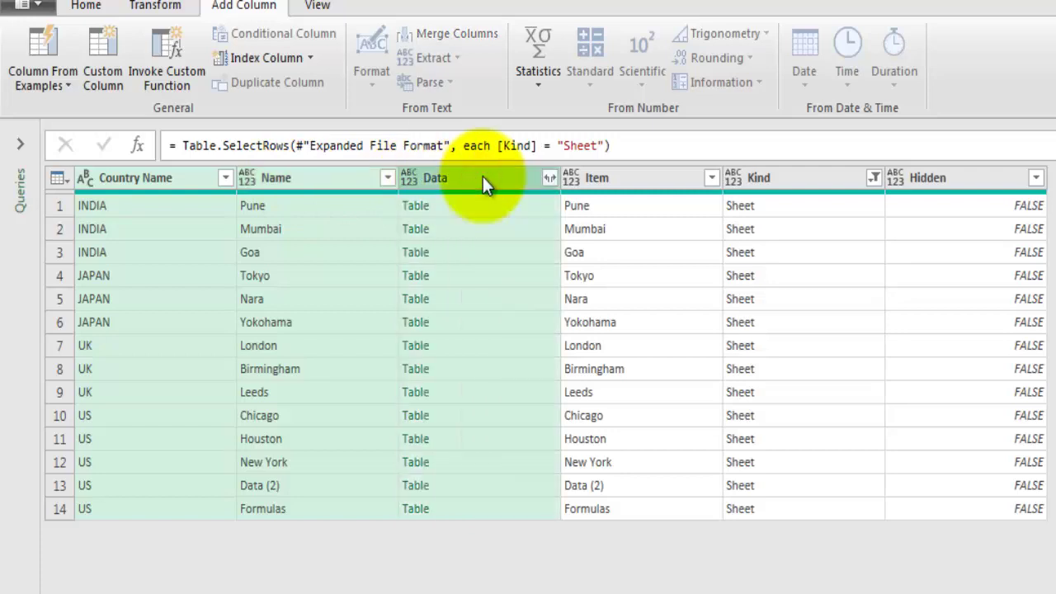
right_click(482, 178)
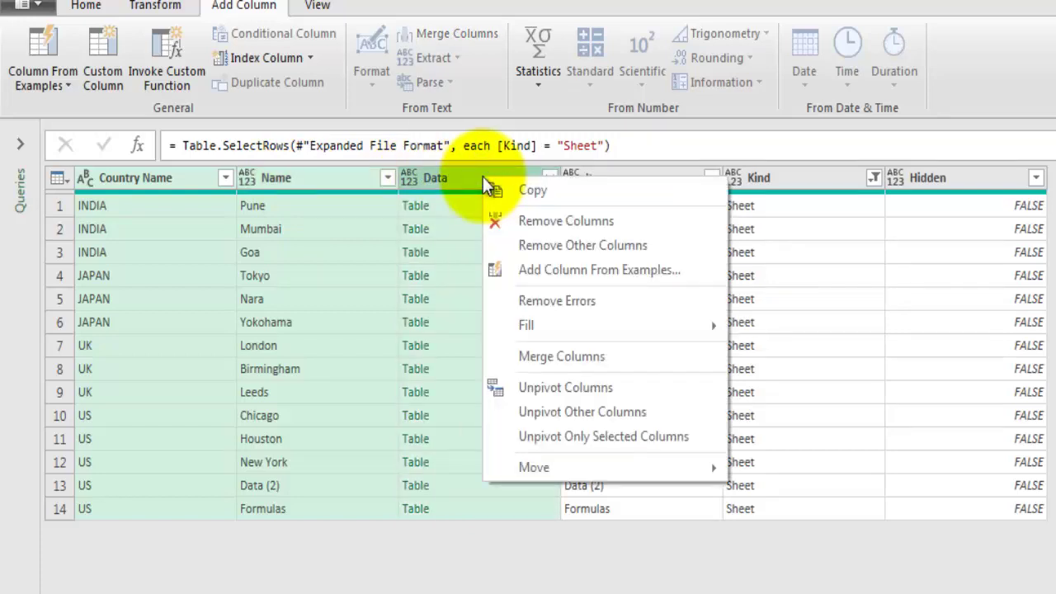
click(593, 247)
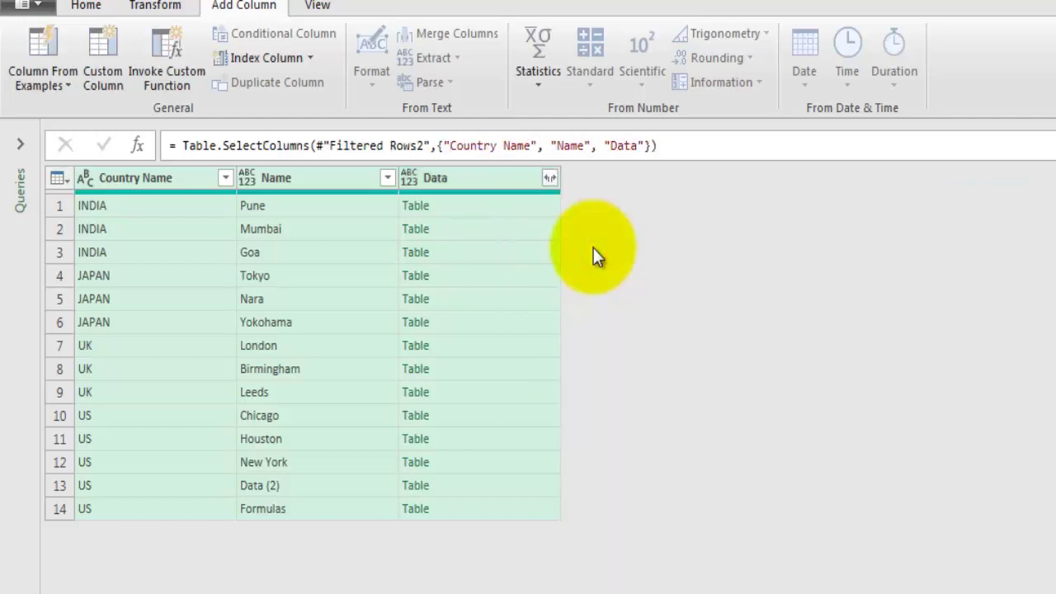
- Preview the nested tables of the Mumbai and Tokyo rows, and rename the Name column to City Name
click(523, 230)
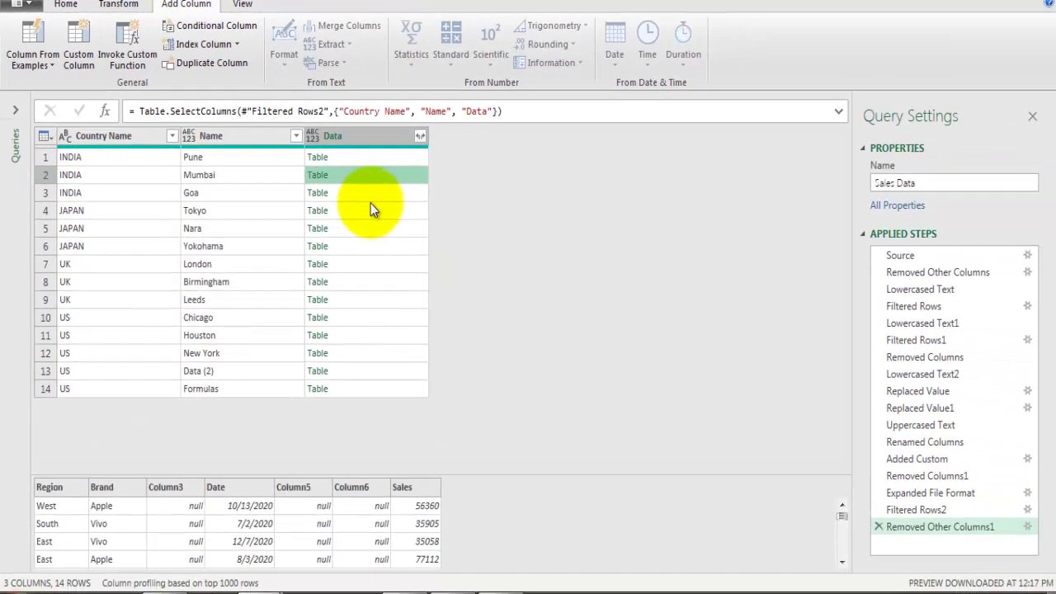
click(406, 226)
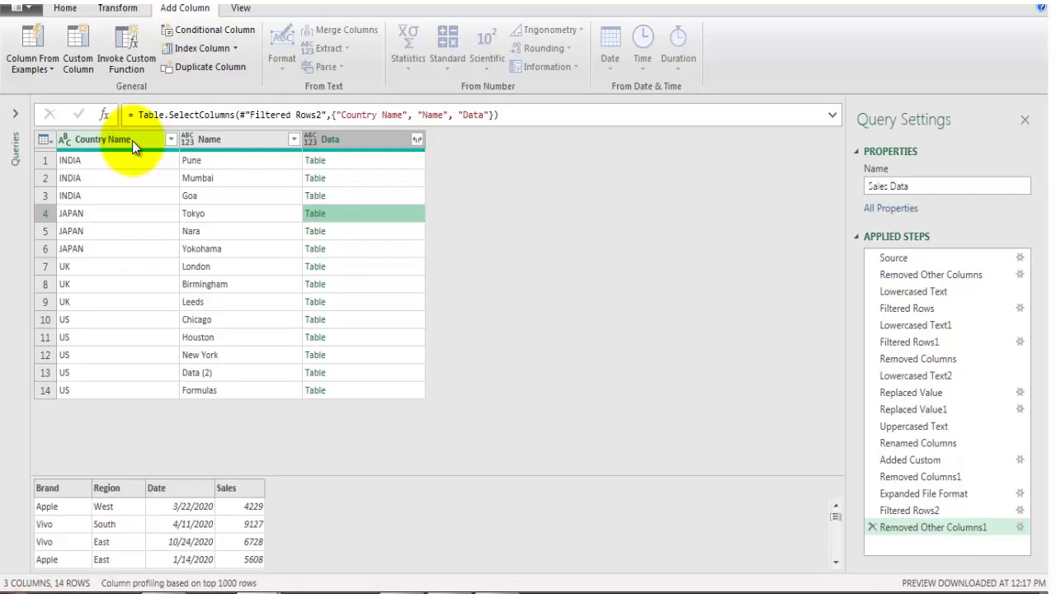
click(132, 140)
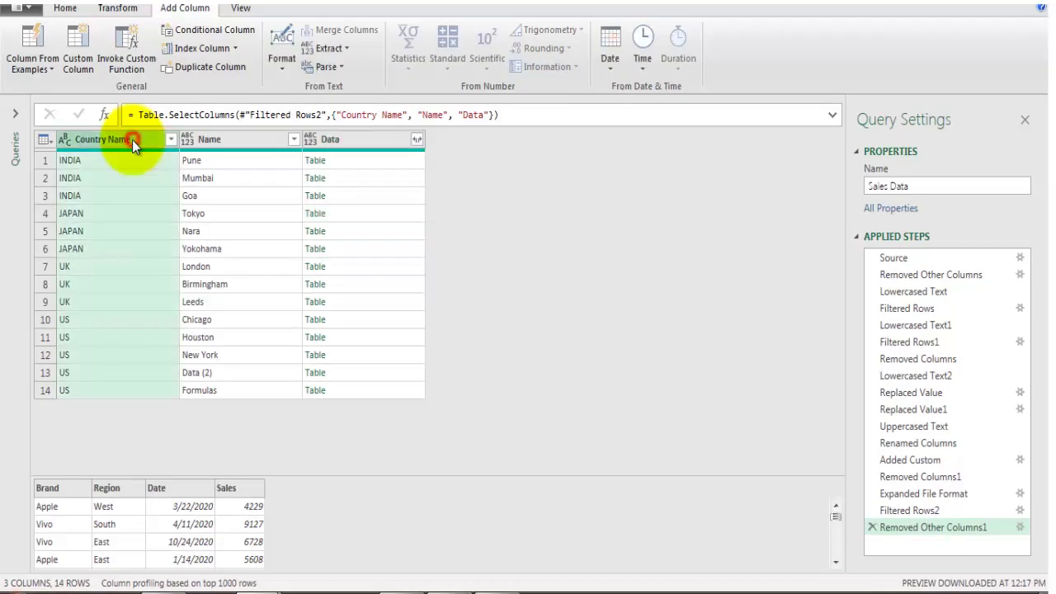
click(246, 141)
double_click(216, 140)
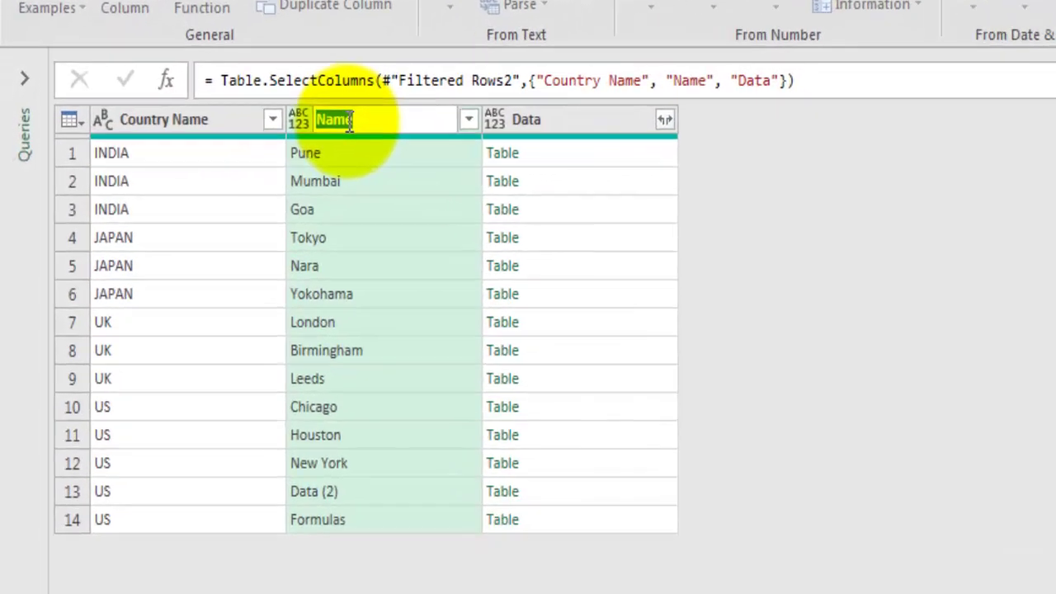
key(Home)
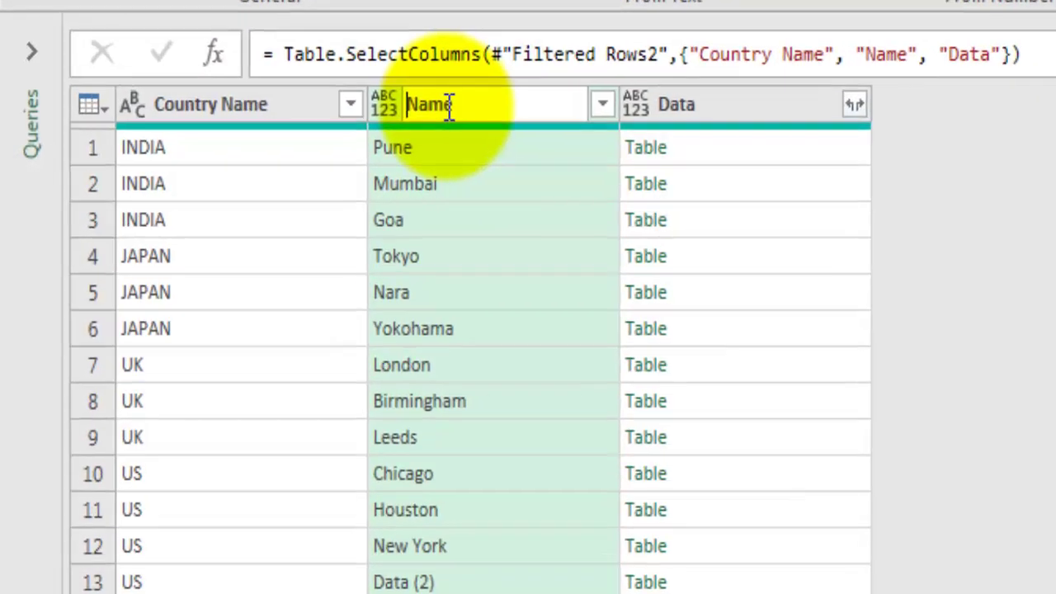
text(City)
key(Return)
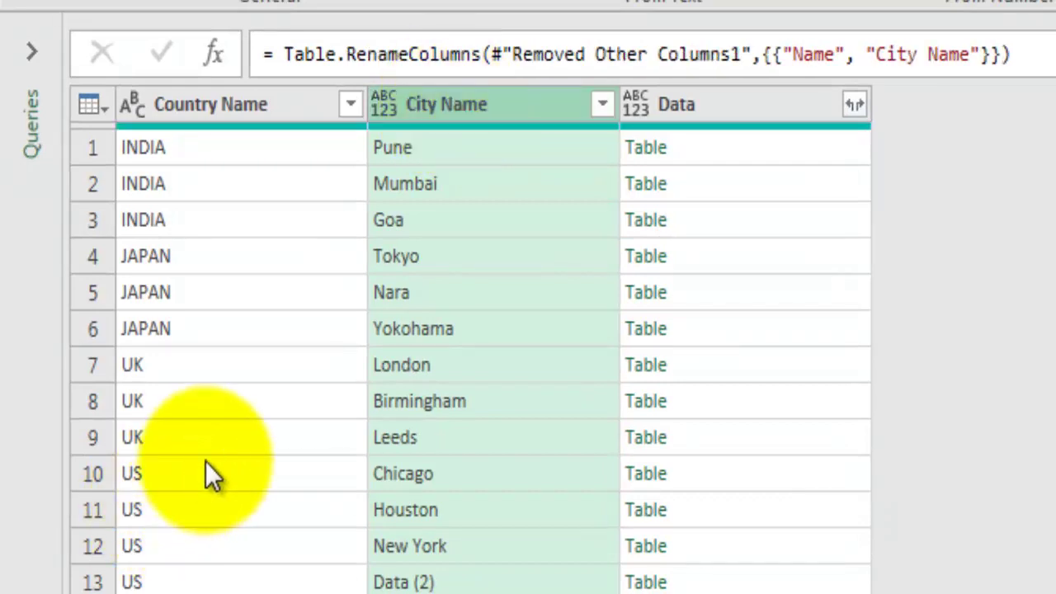
- Inspect the US entries in the City Name column and filter out Data (2) and Formulas
click(456, 474)
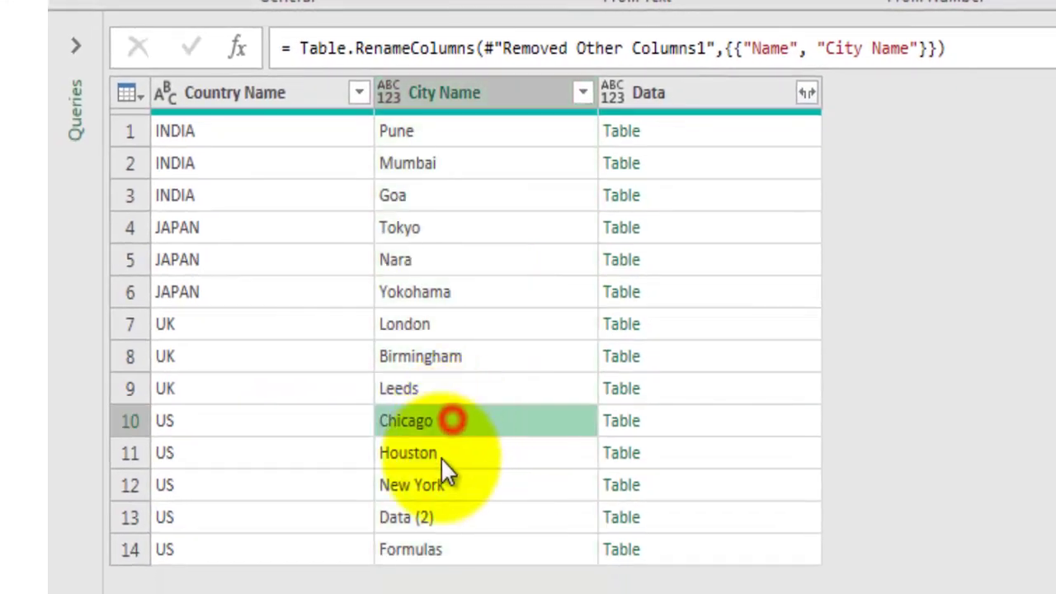
click(455, 451)
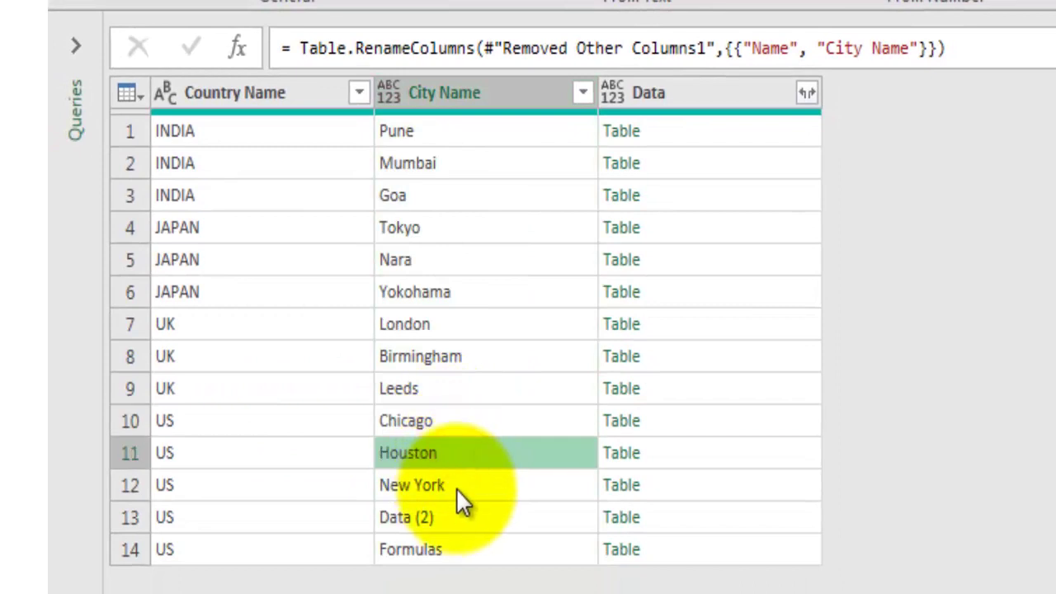
click(456, 486)
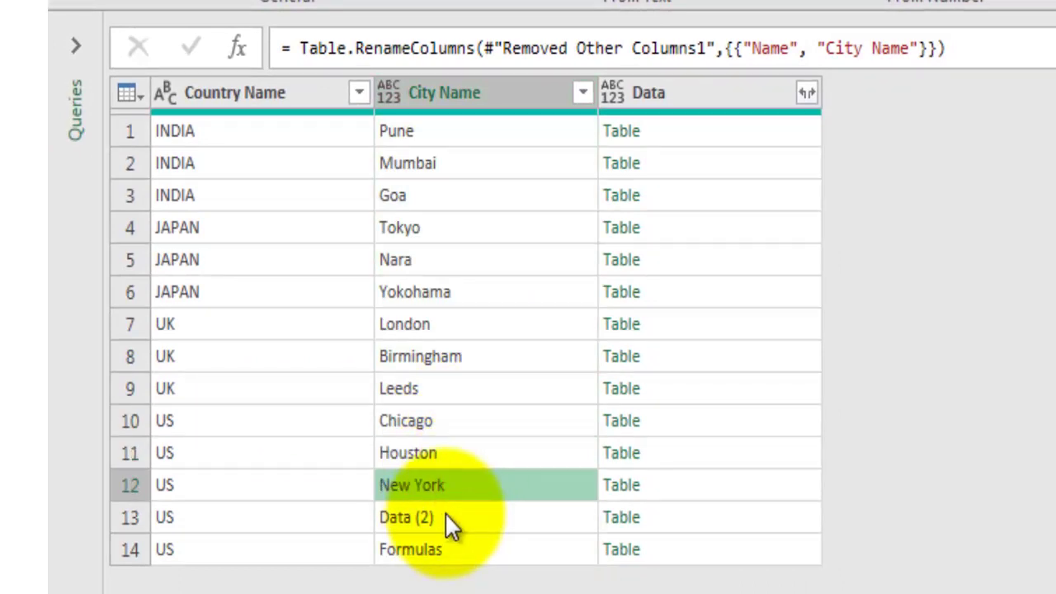
click(446, 512)
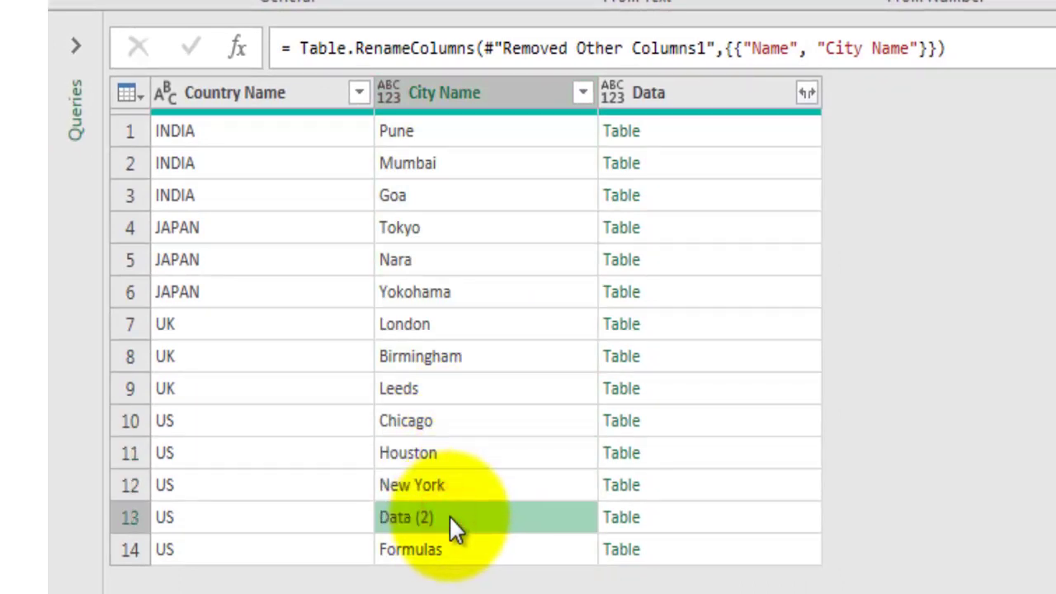
click(469, 548)
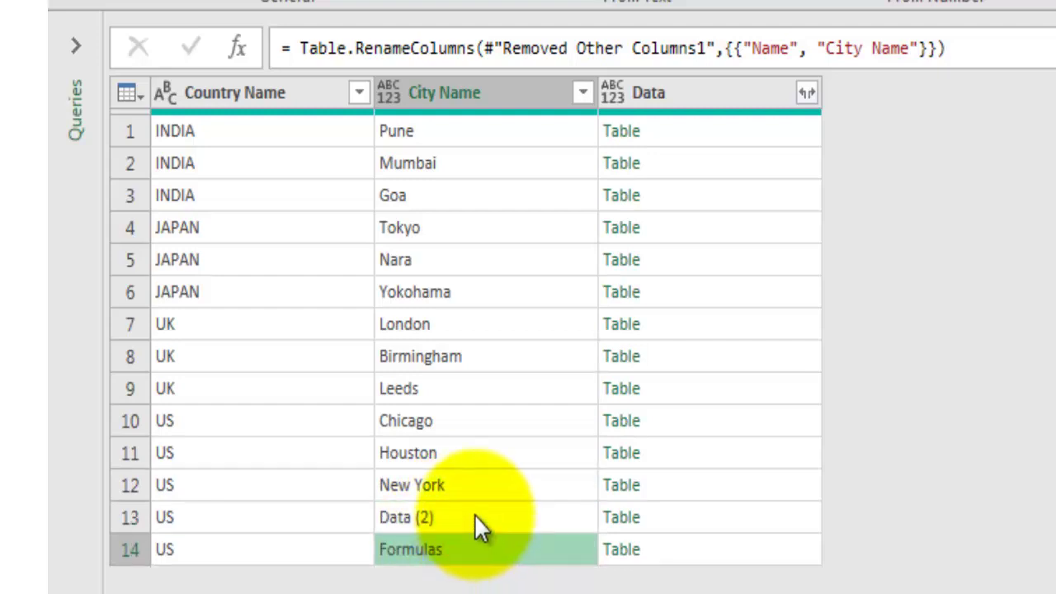
click(685, 547)
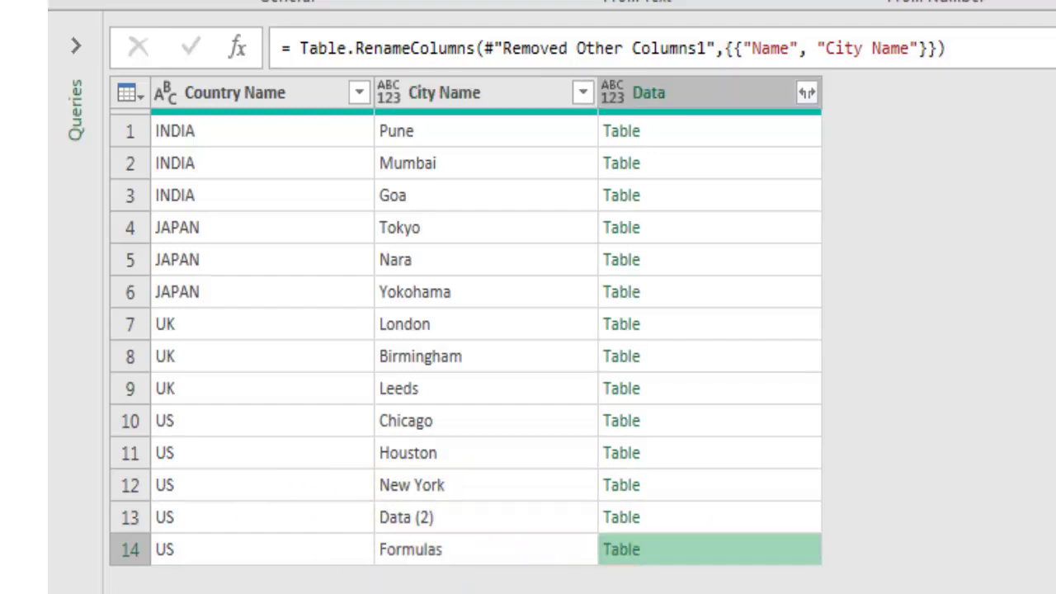
click(517, 86)
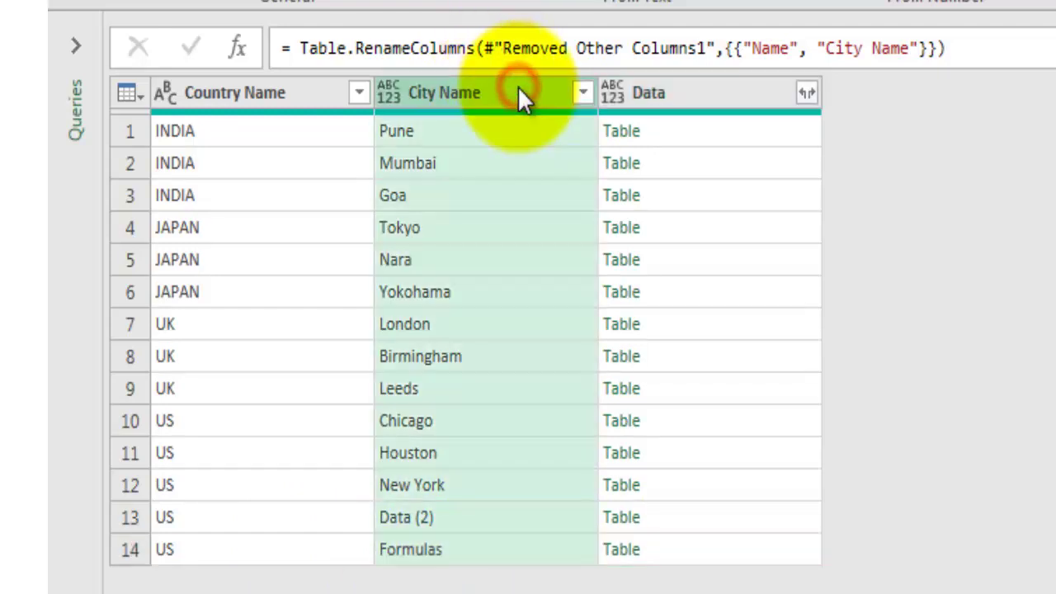
click(584, 93)
scroll(454, 569, down, 1)
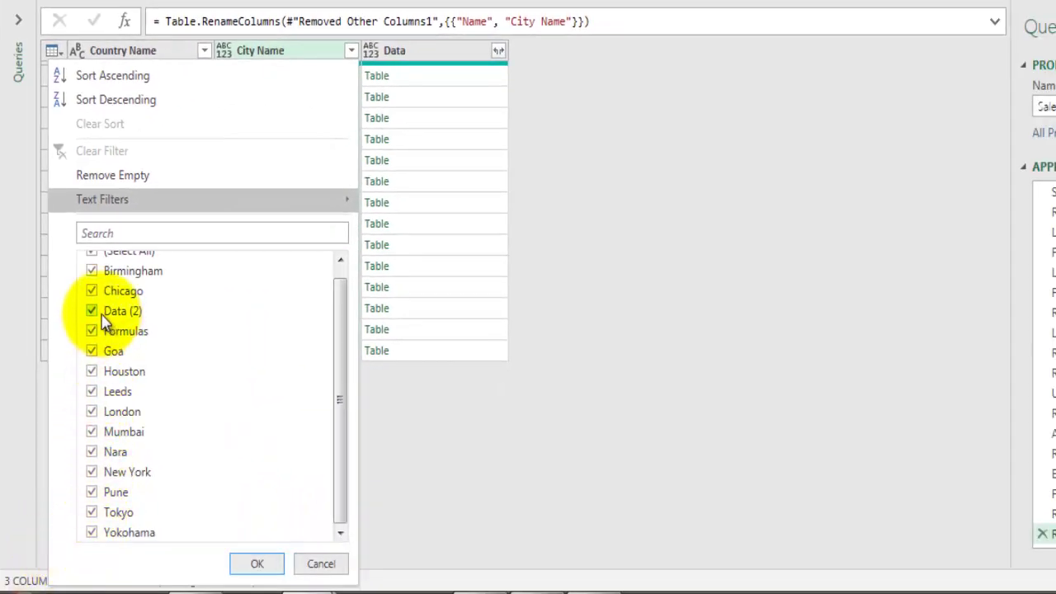
click(92, 311)
click(92, 331)
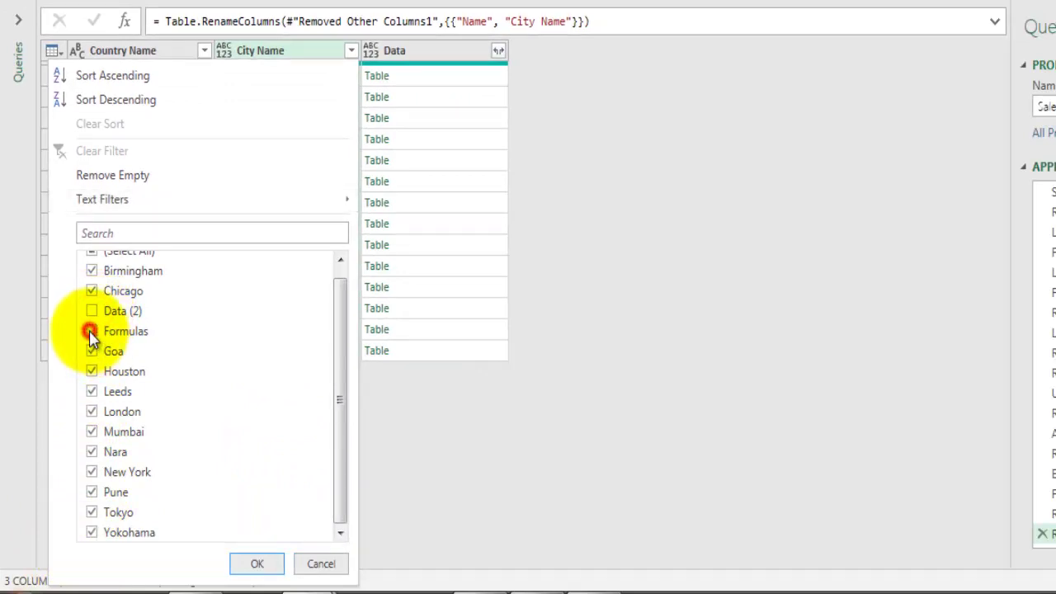
click(248, 566)
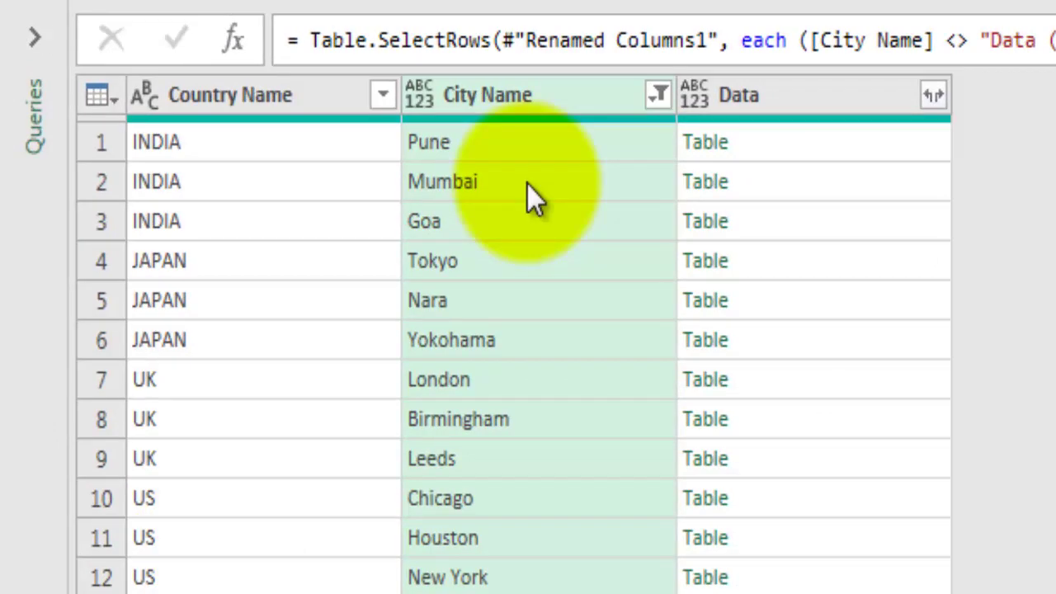
- Preview Pune's nested table and expand the Data column into Date, Sales, Brand and Region, leaving out Column3, Column5 and Column6
click(798, 139)
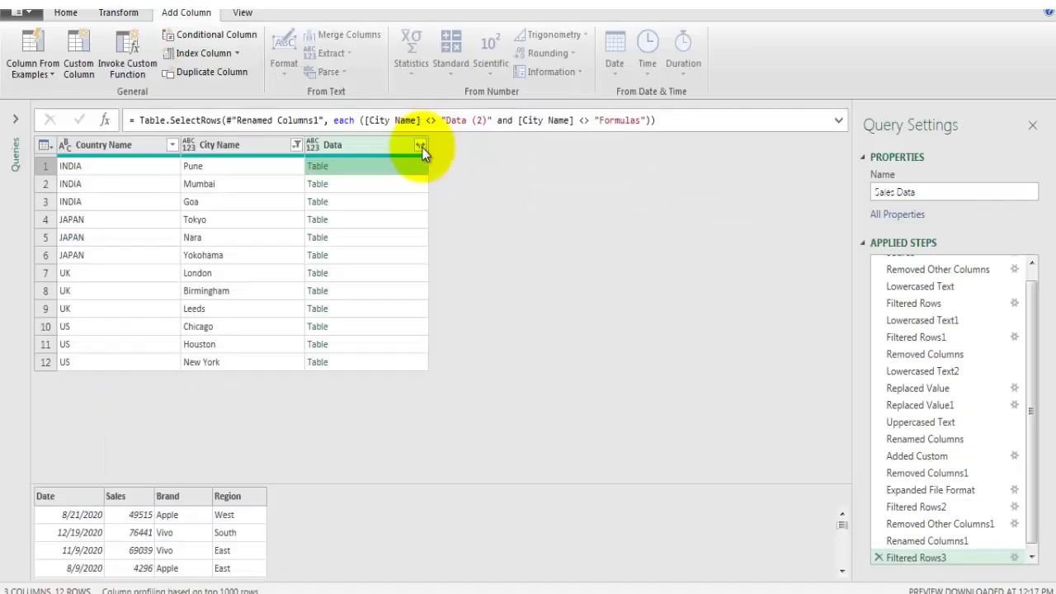
click(933, 95)
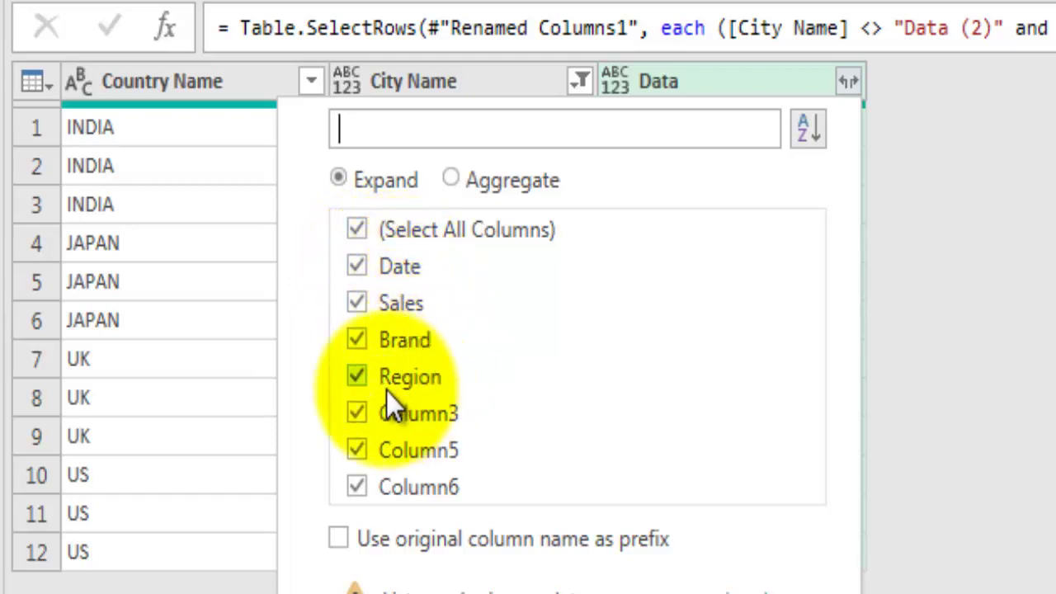
click(359, 412)
click(358, 452)
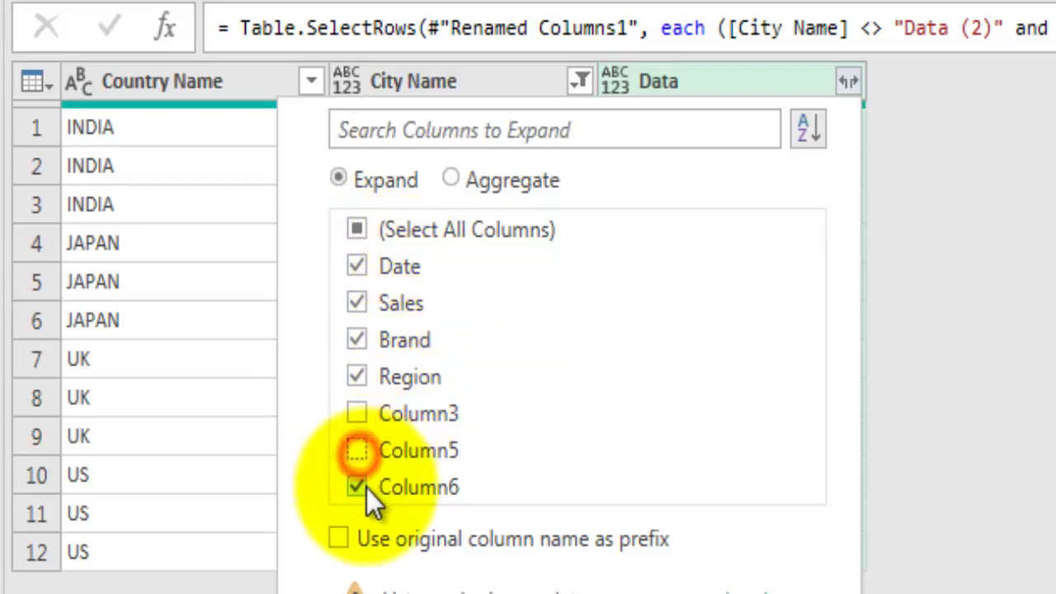
click(360, 488)
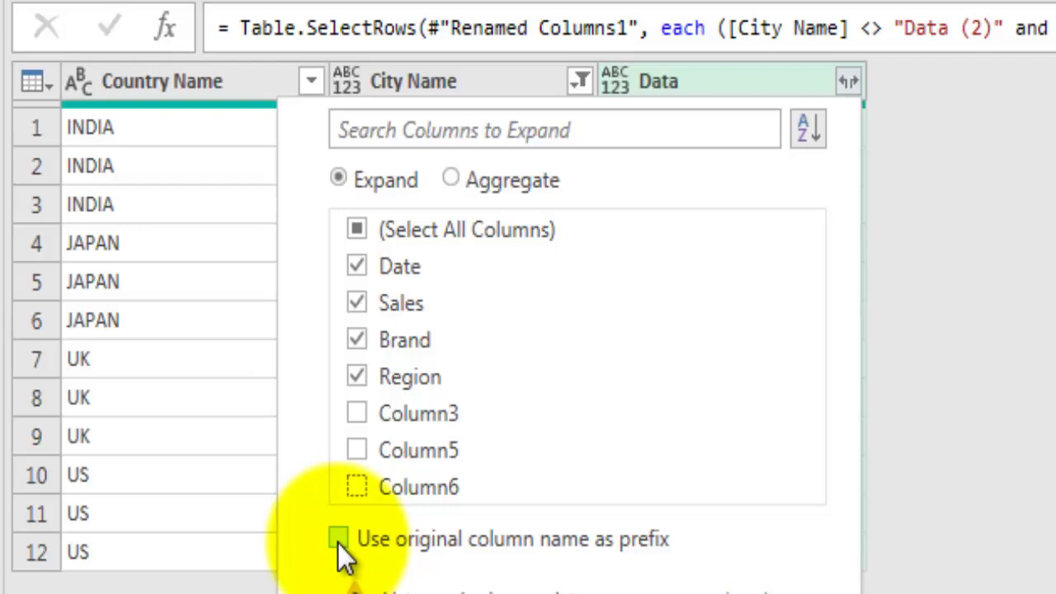
click(685, 592)
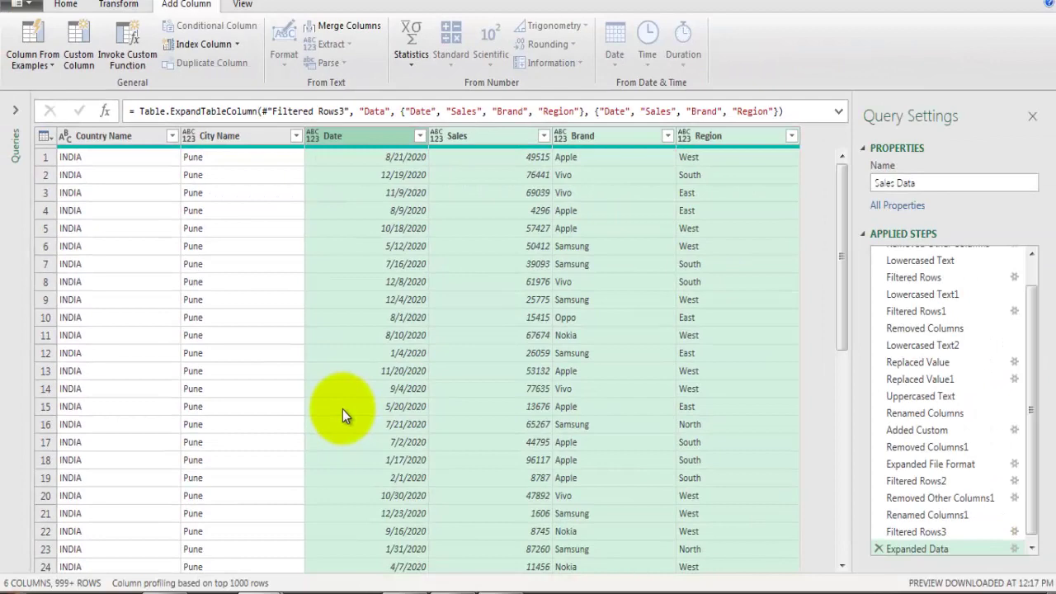
- Look through the expanded rows and load the full list of Country Name values to check which countries are included
scroll(820, 229, down, 8)
scroll(821, 231, up, 8)
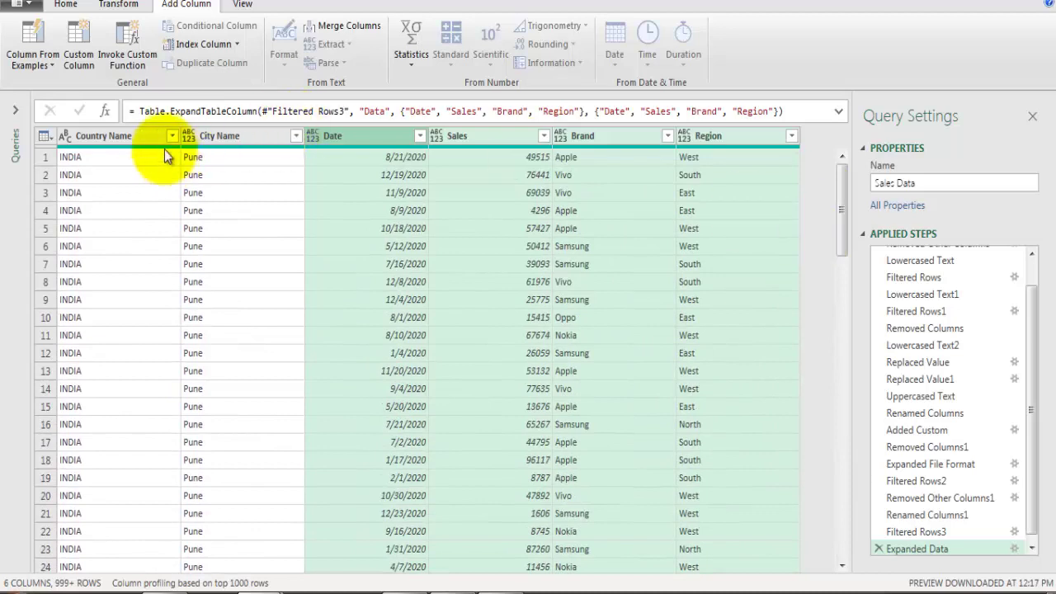
click(173, 137)
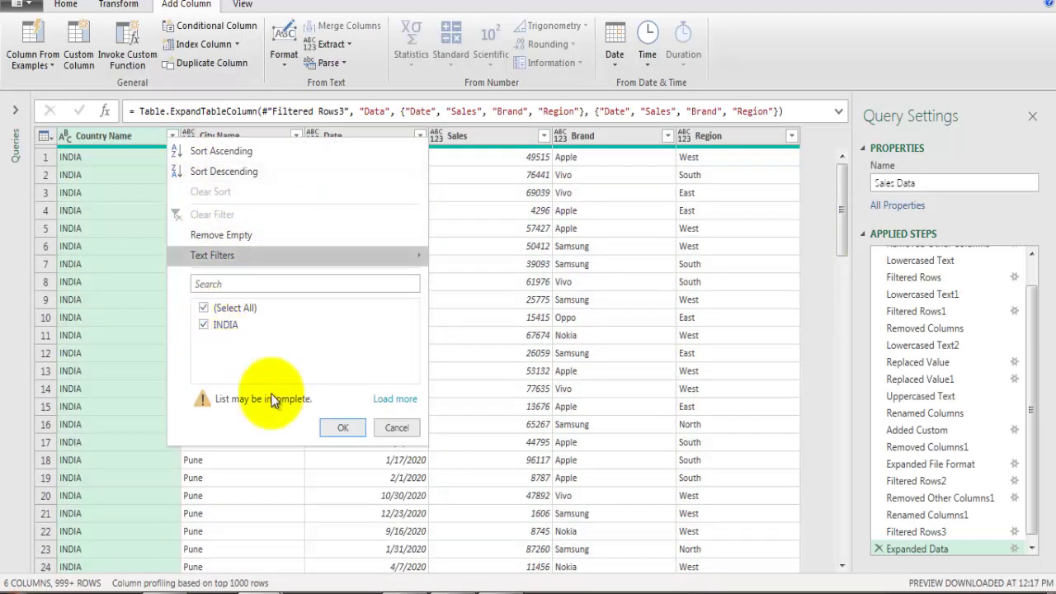
click(390, 400)
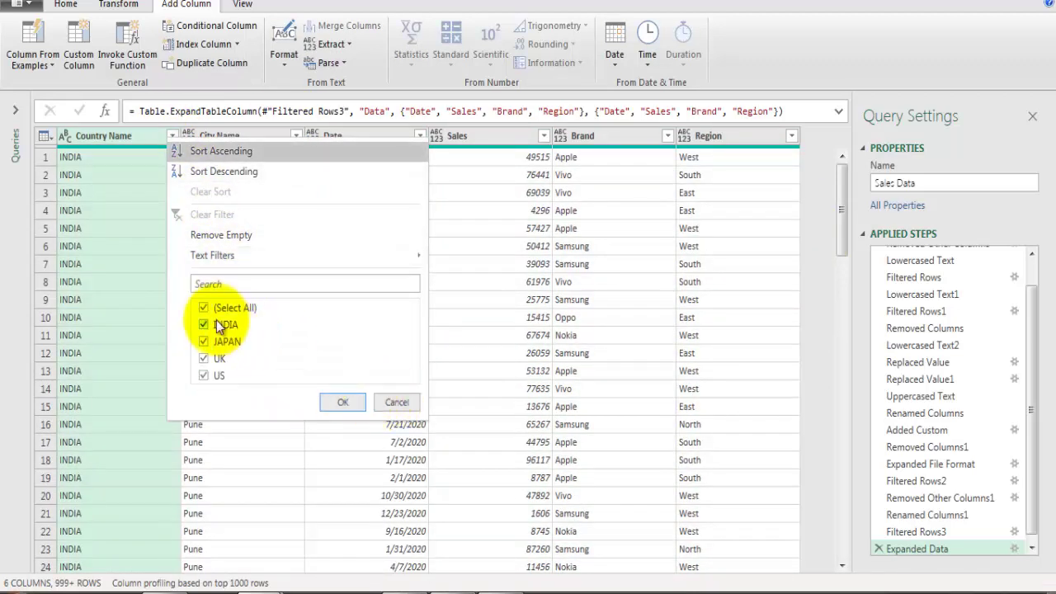
click(396, 402)
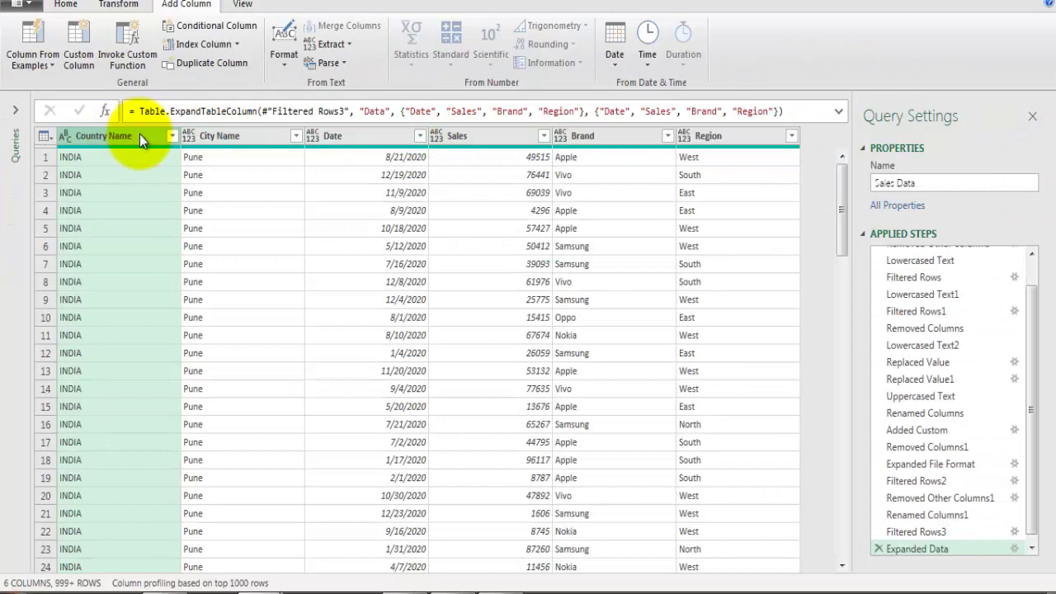
- Change the data type of the Country Name and City Name columns to Text
ctrl+click(204, 138)
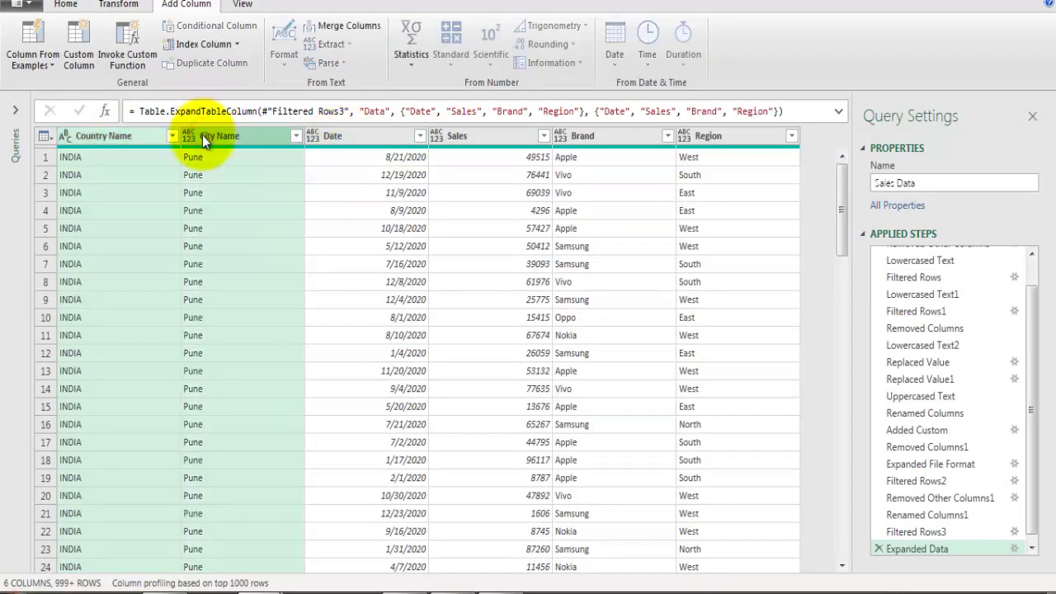
right_click(203, 140)
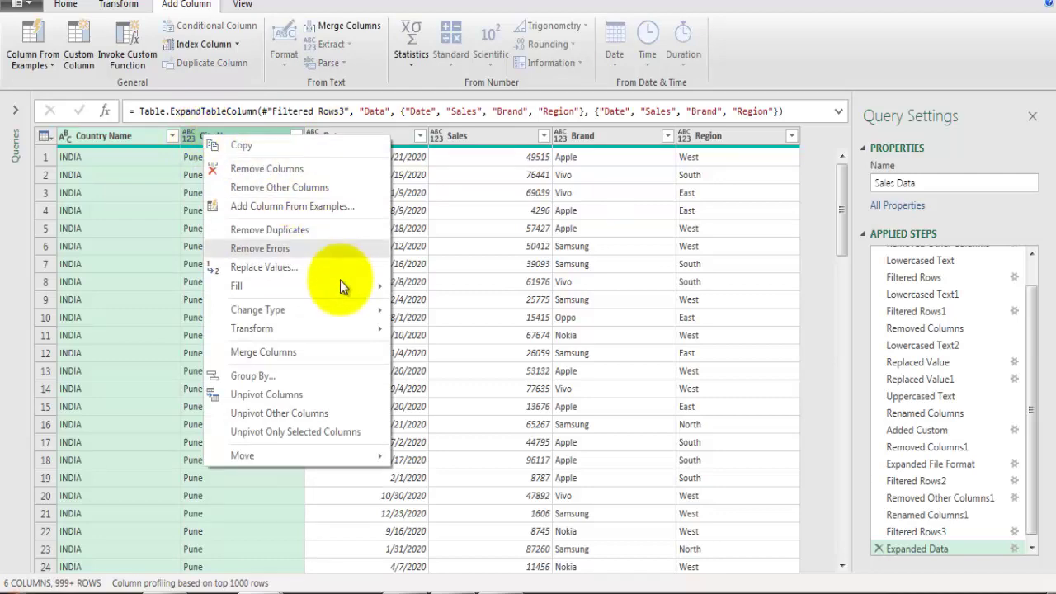
mouse_move(345, 308)
click(464, 492)
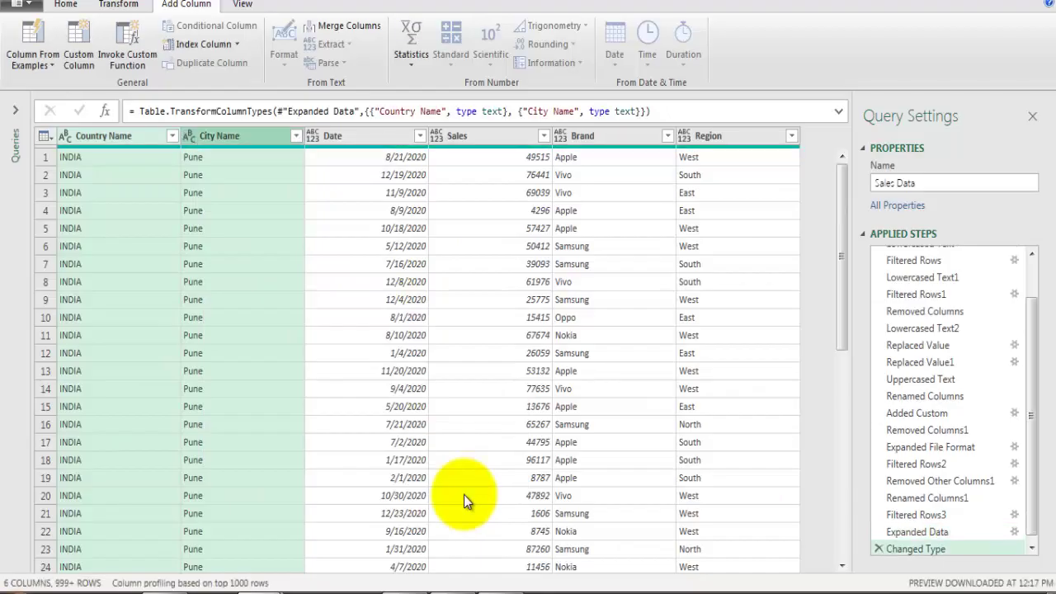
- Change the Date column's data type to Date and the Sales column's data type to Whole Number
click(340, 132)
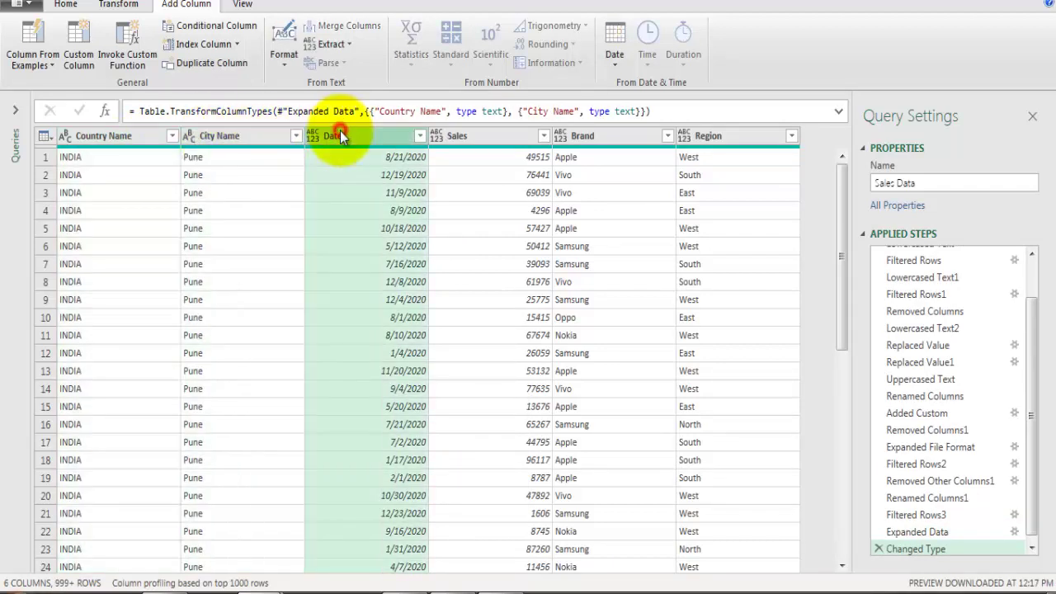
right_click(348, 137)
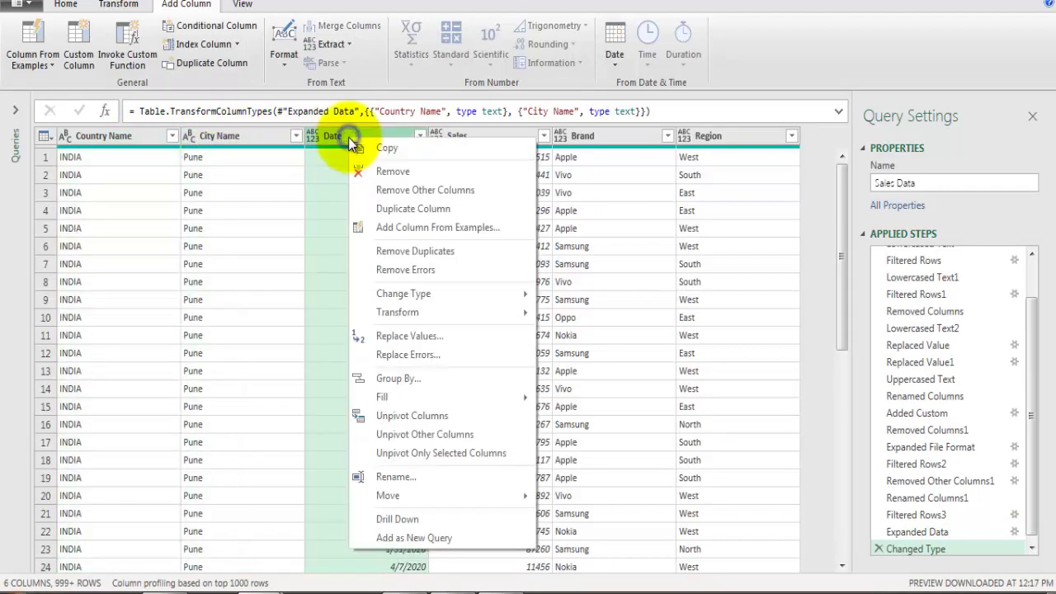
mouse_move(476, 298)
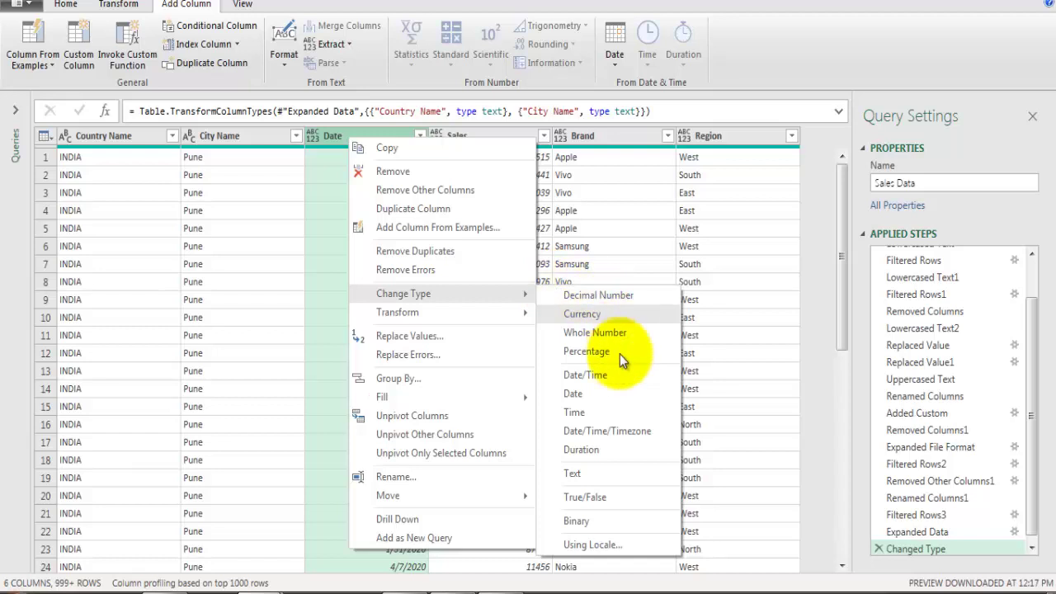
click(575, 393)
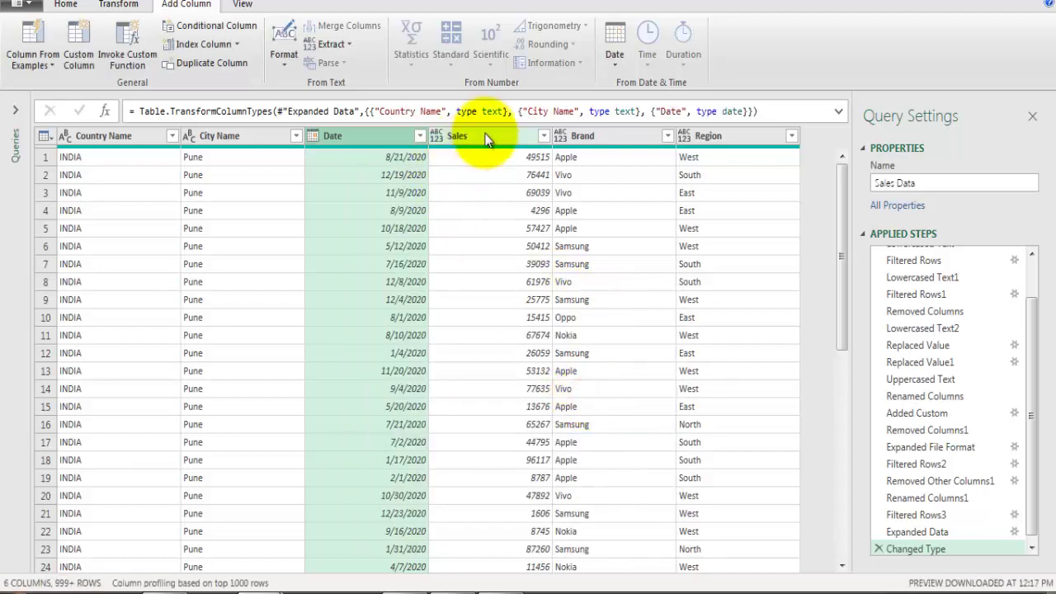
click(486, 137)
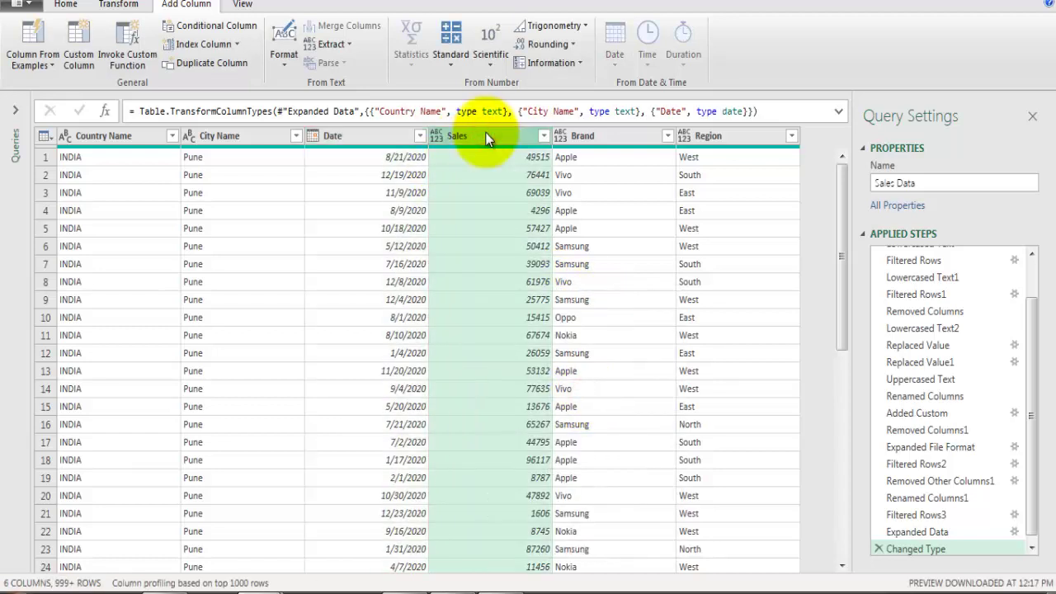
right_click(485, 132)
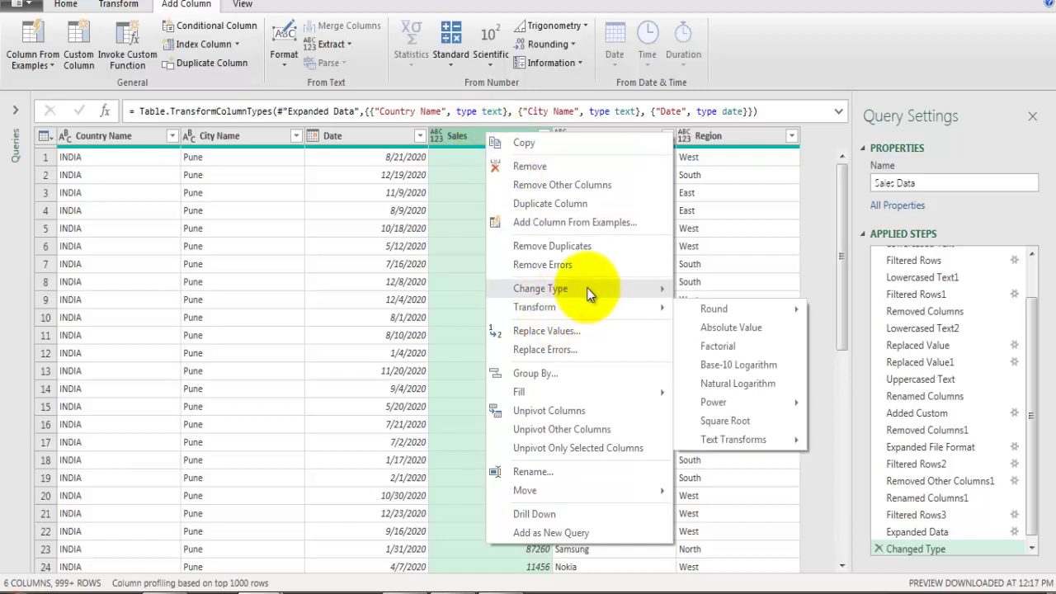
mouse_move(587, 287)
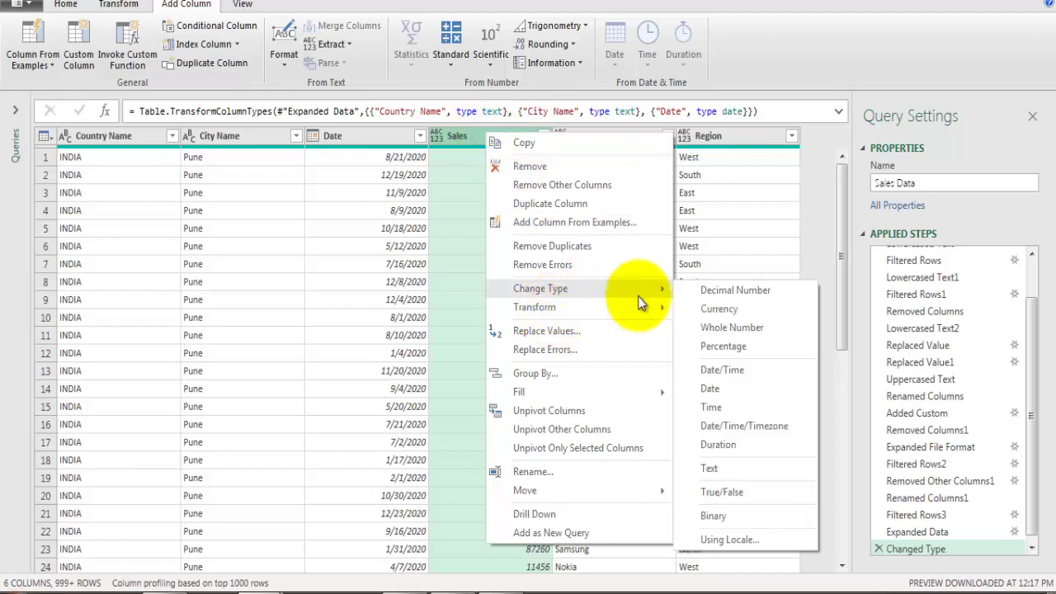
click(748, 327)
- Change the data type of the Brand and Region columns to Text
click(603, 136)
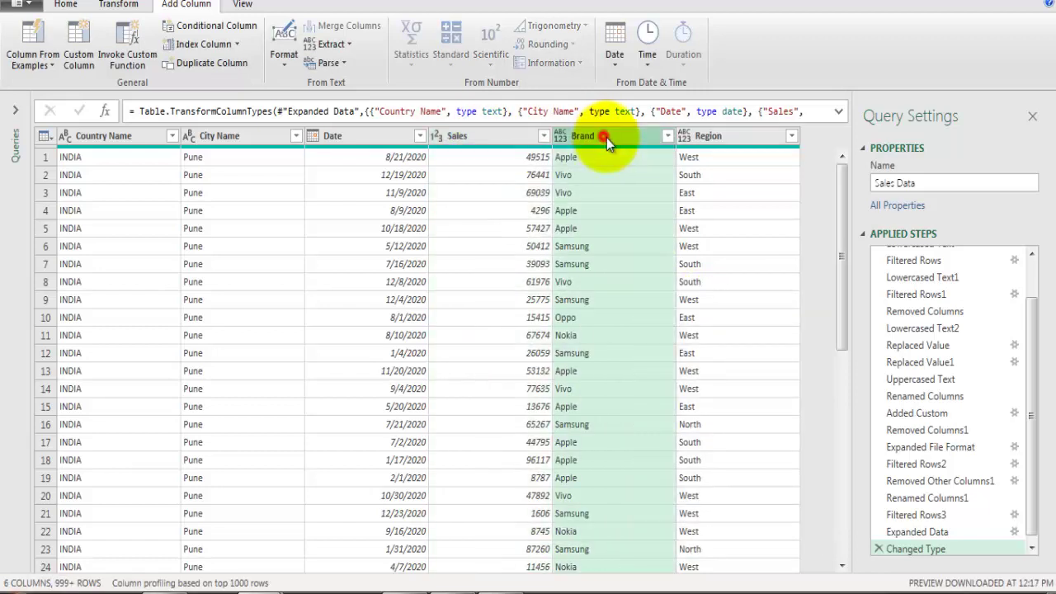
ctrl+click(720, 140)
right_click(719, 140)
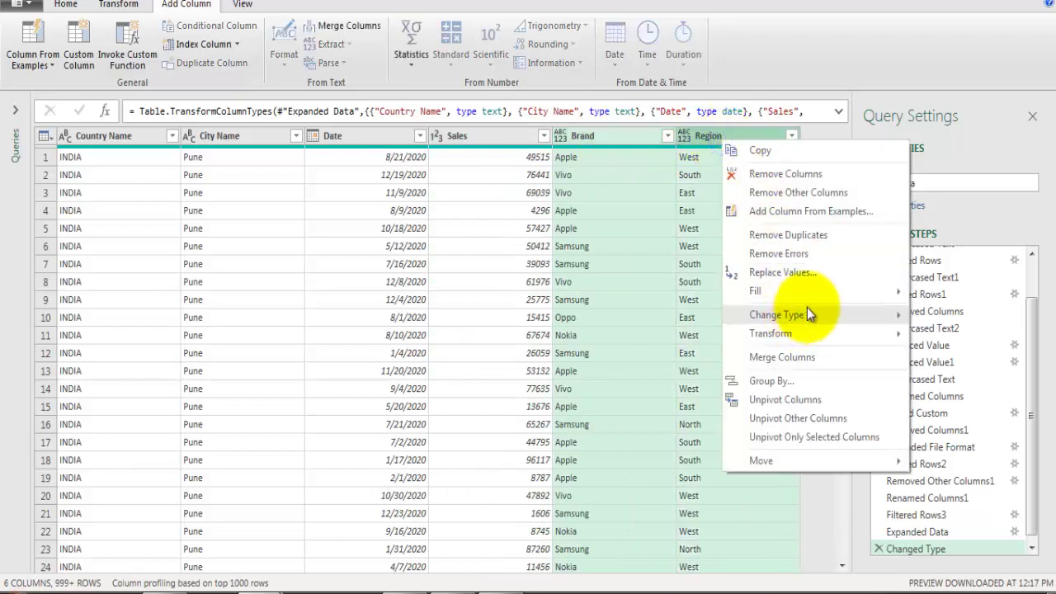
mouse_move(813, 312)
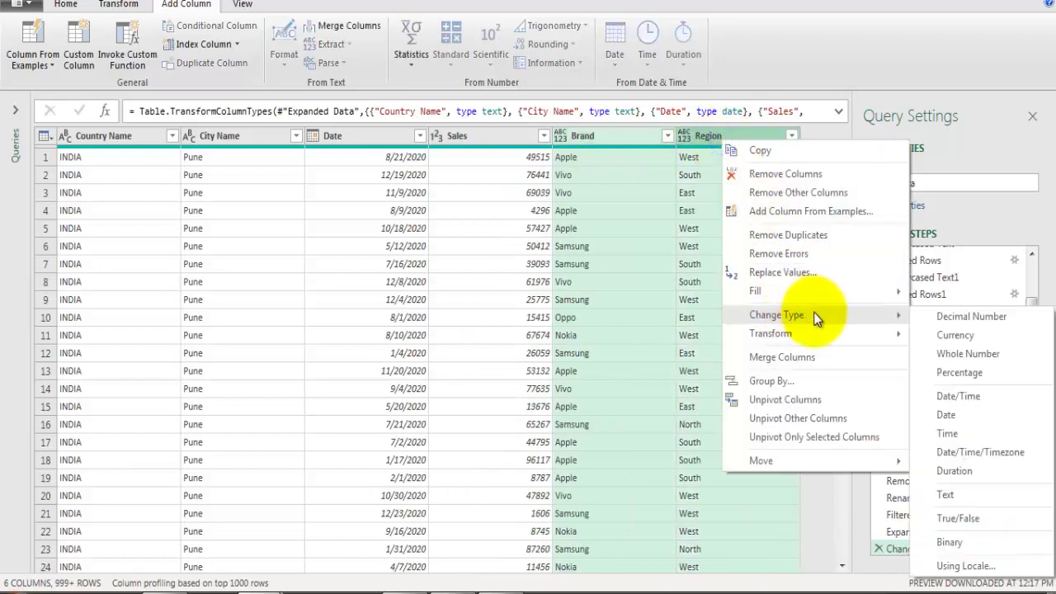
click(963, 499)
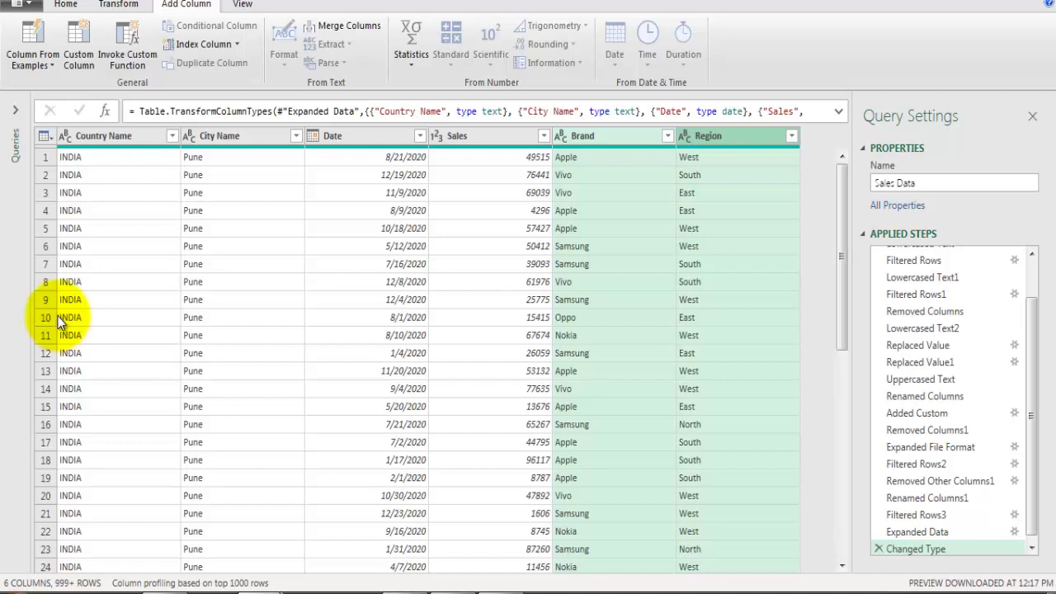
- Close the query and load it as a table into the existing worksheet at cell A1
click(65, 5)
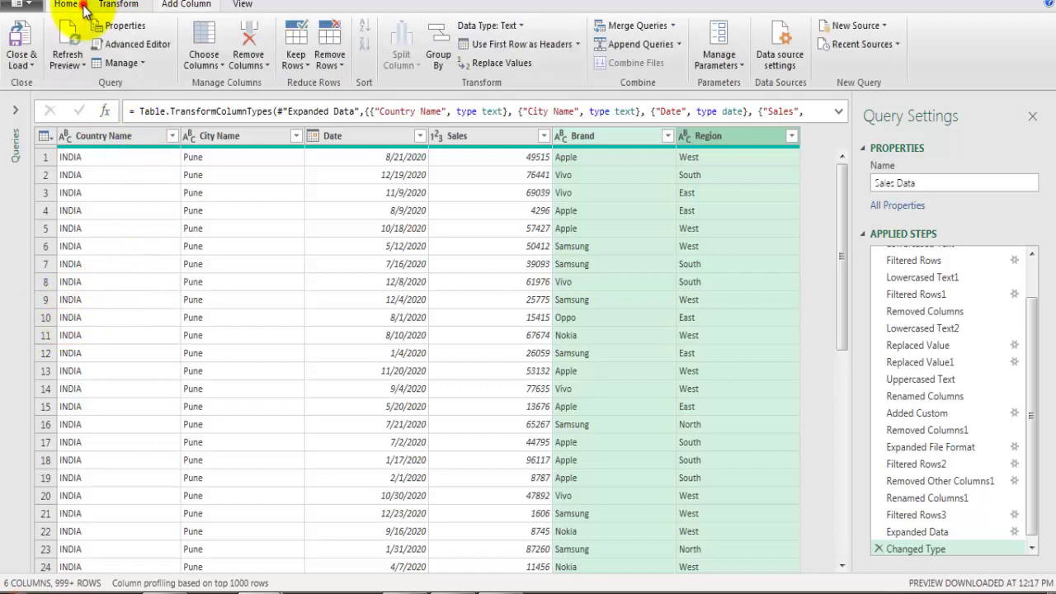
click(35, 73)
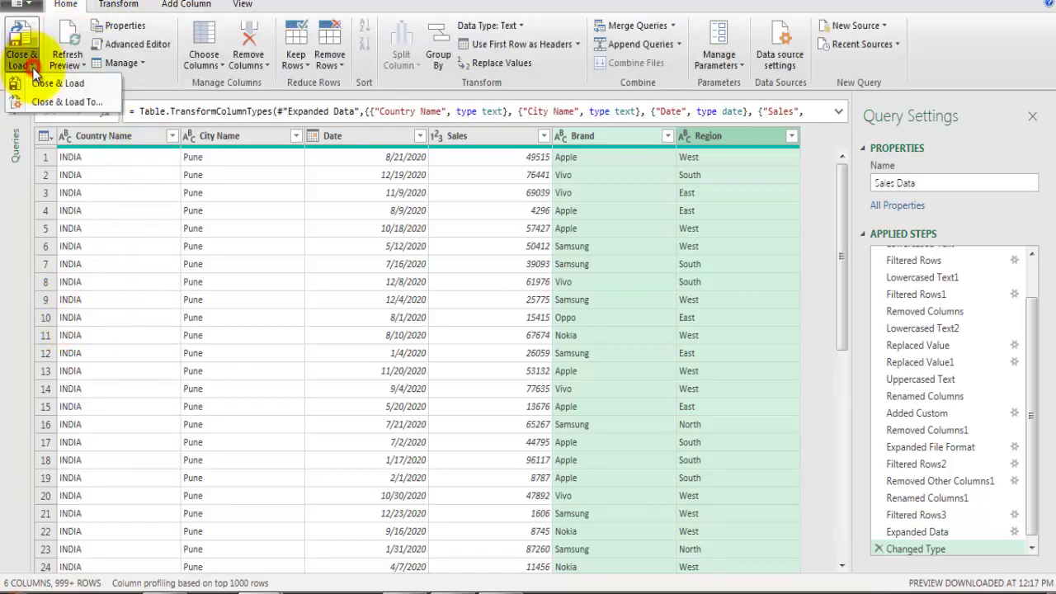
click(93, 105)
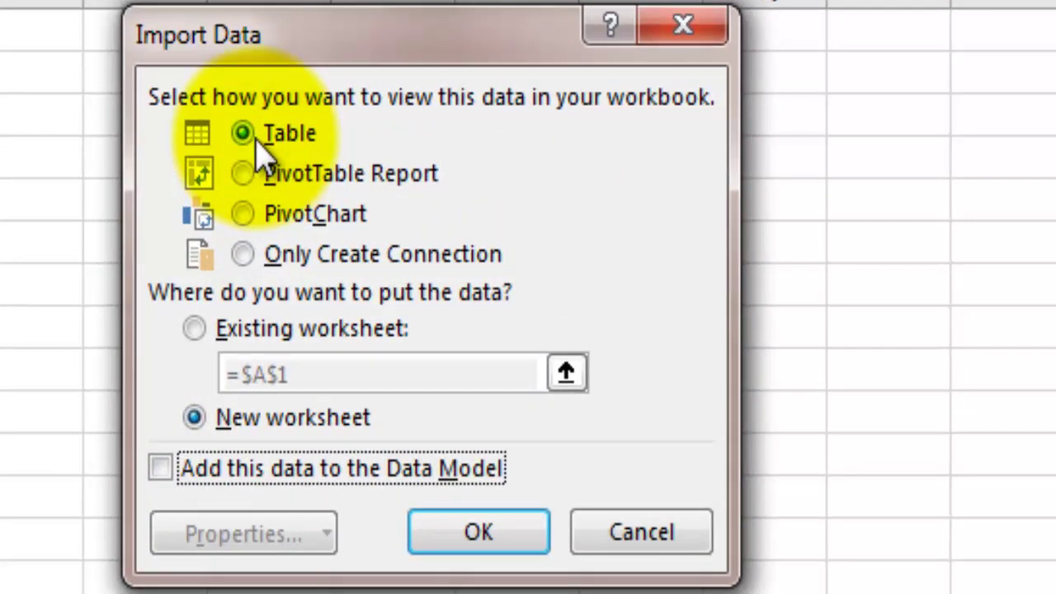
click(197, 331)
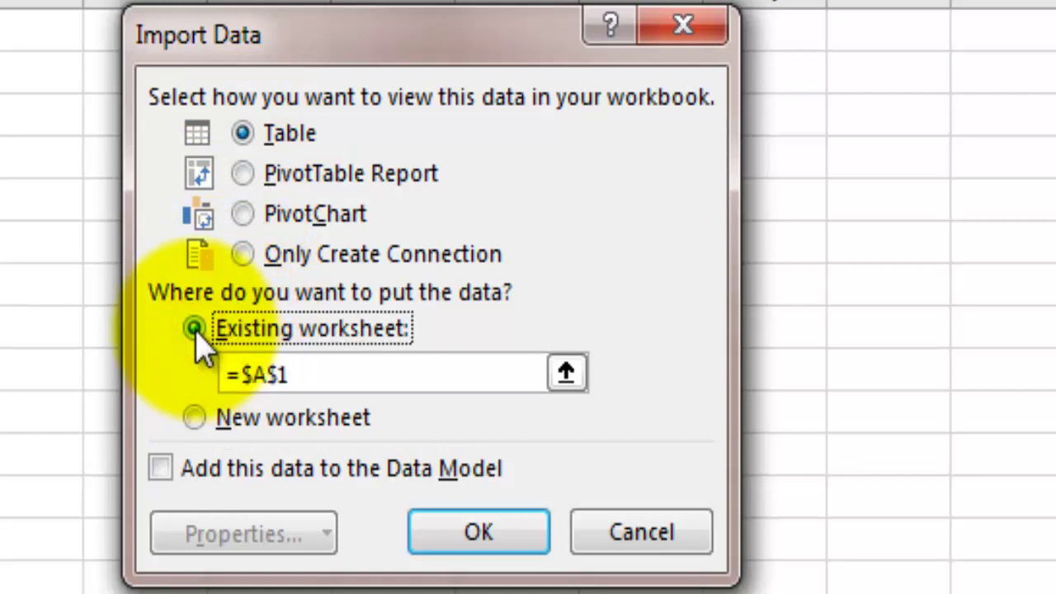
click(483, 534)
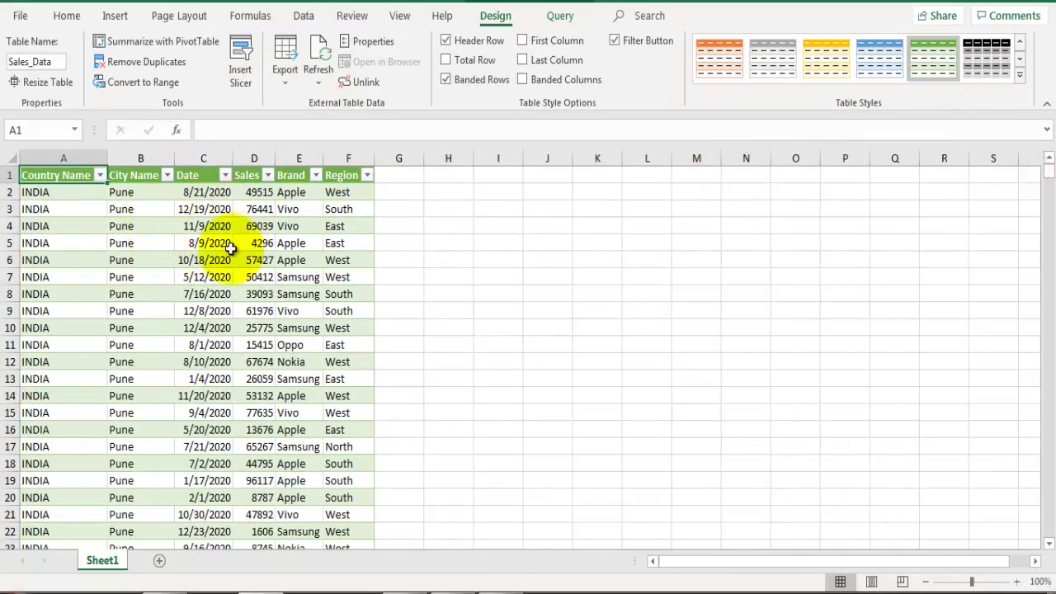
- Filter the loaded table's Country Name column to show only INDIA
click(285, 227)
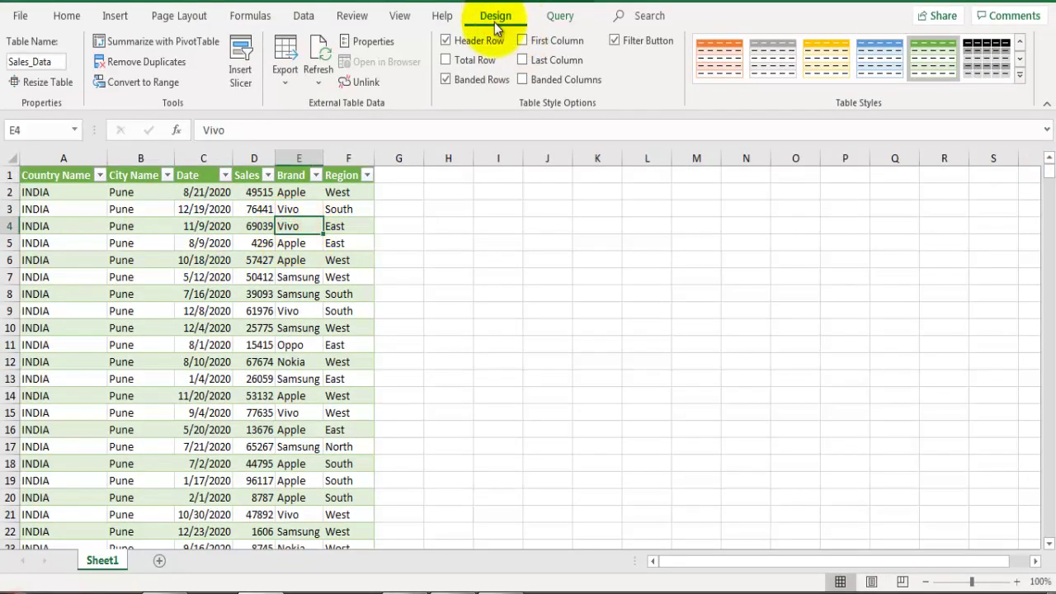
click(101, 175)
click(47, 347)
click(47, 365)
click(102, 507)
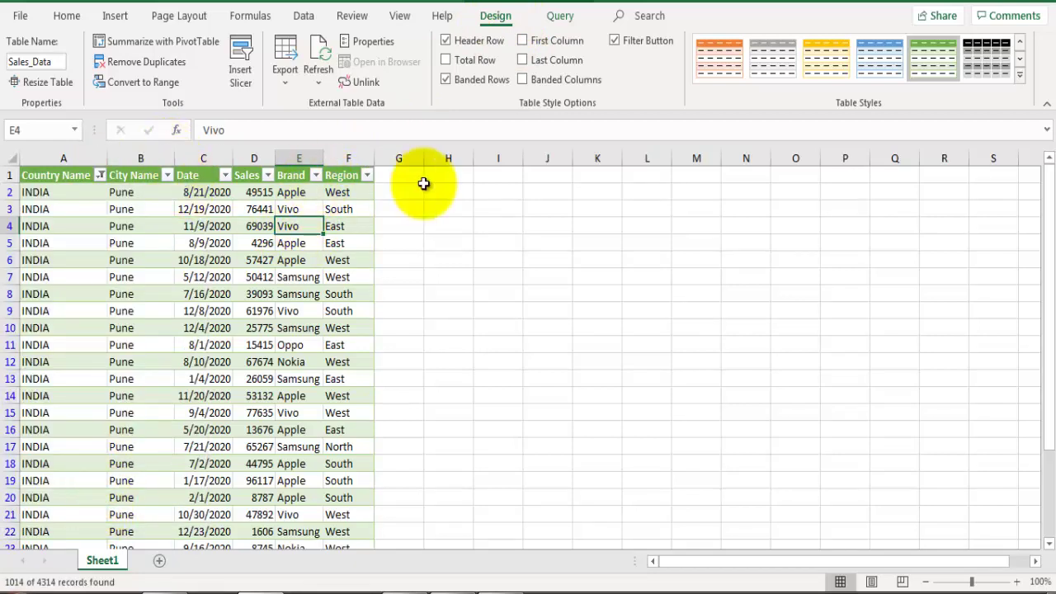
- Go to the last Sales entry of the filtered table and add a total row to the table
click(350, 192)
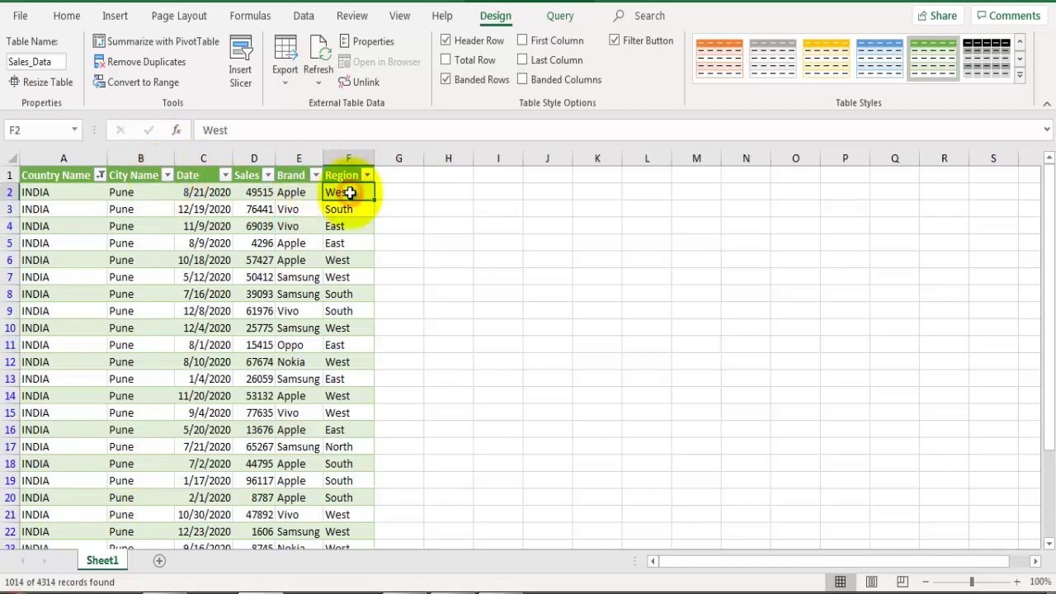
key(Left)
key(Left)
key(ctrl+Down)
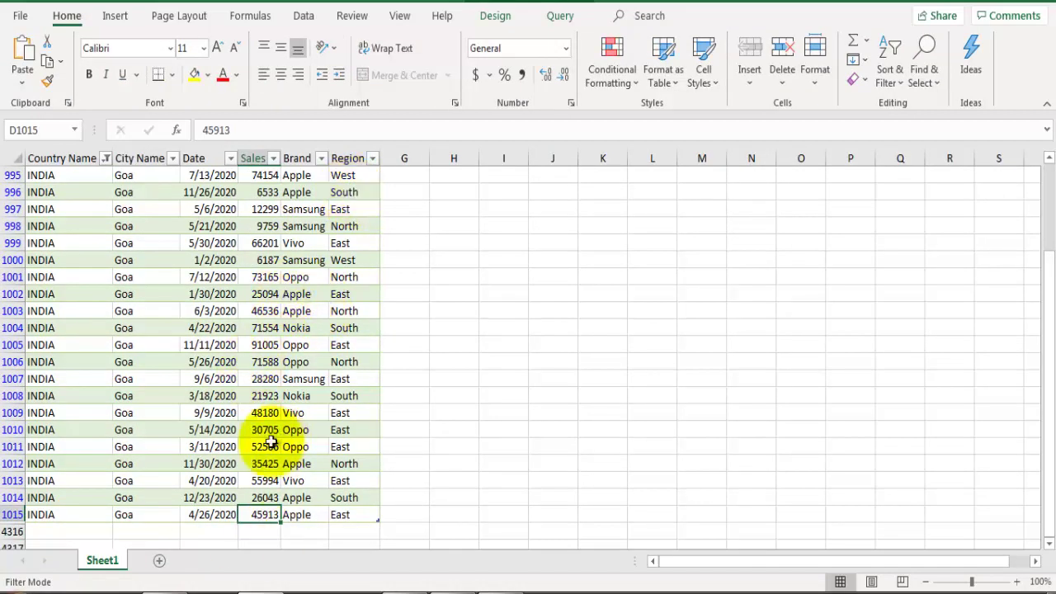
click(493, 18)
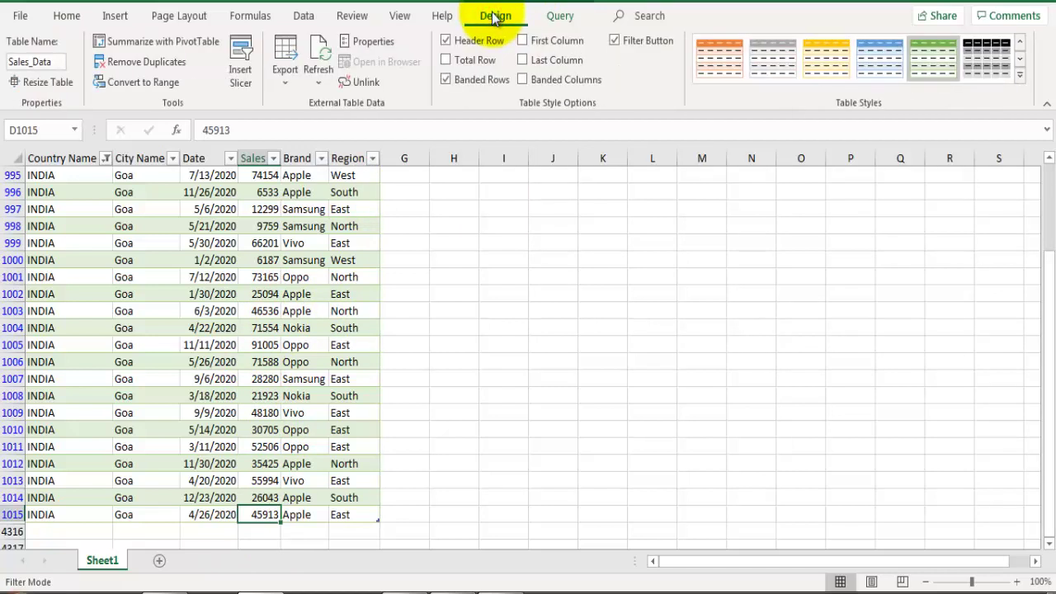
click(448, 61)
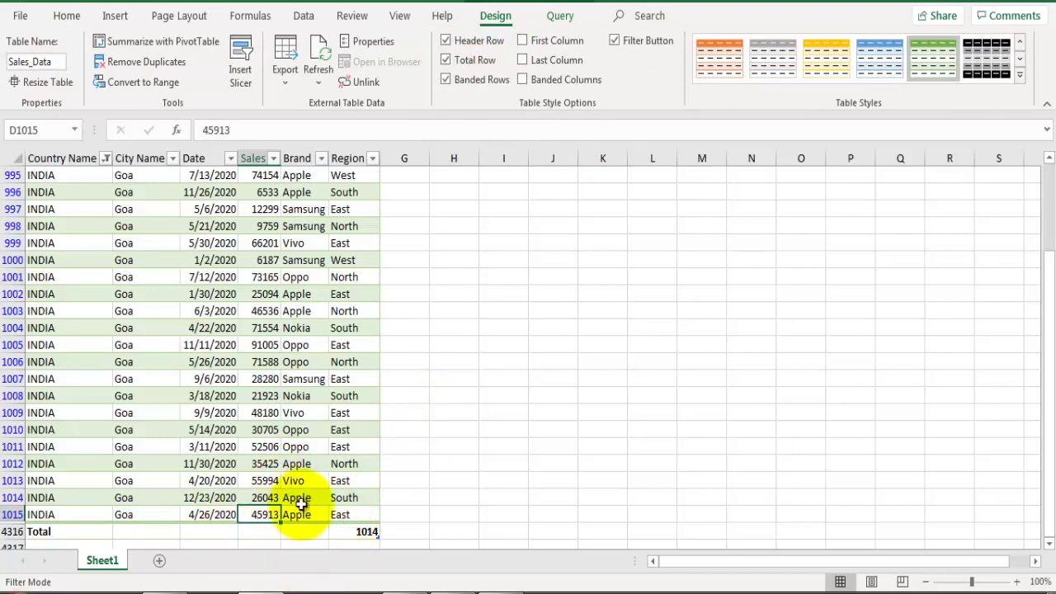
- In the total row, set the Region column's function to None and the Sales column's function to Sum
click(365, 531)
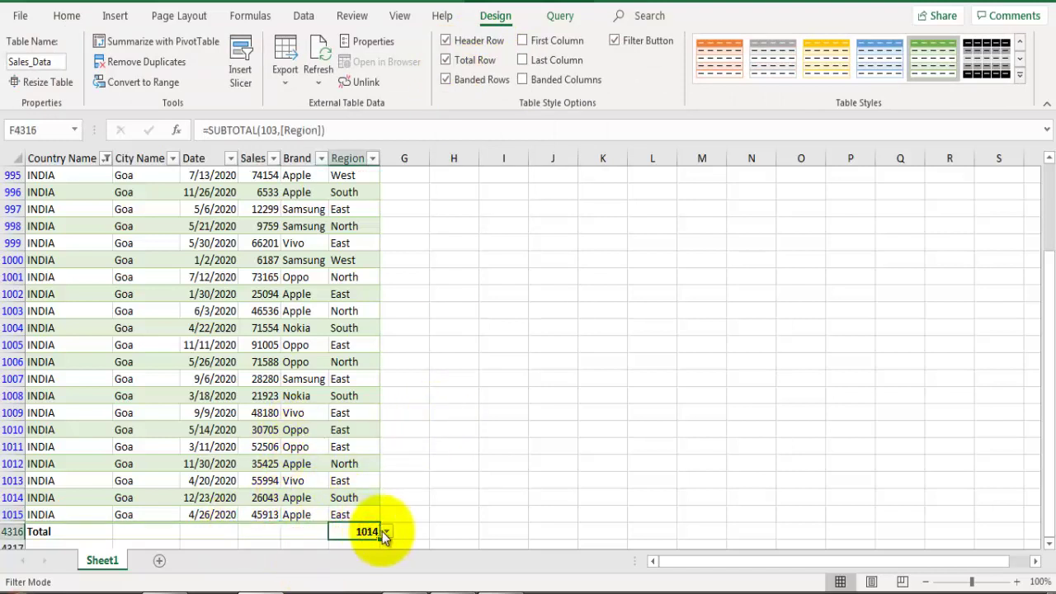
scroll(384, 531, down, 1)
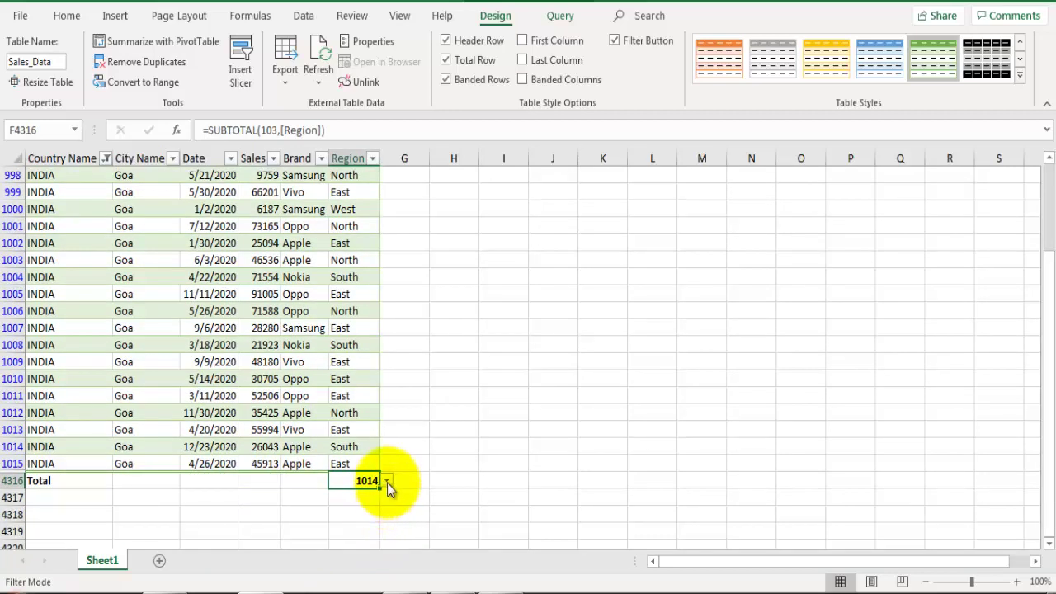
click(386, 481)
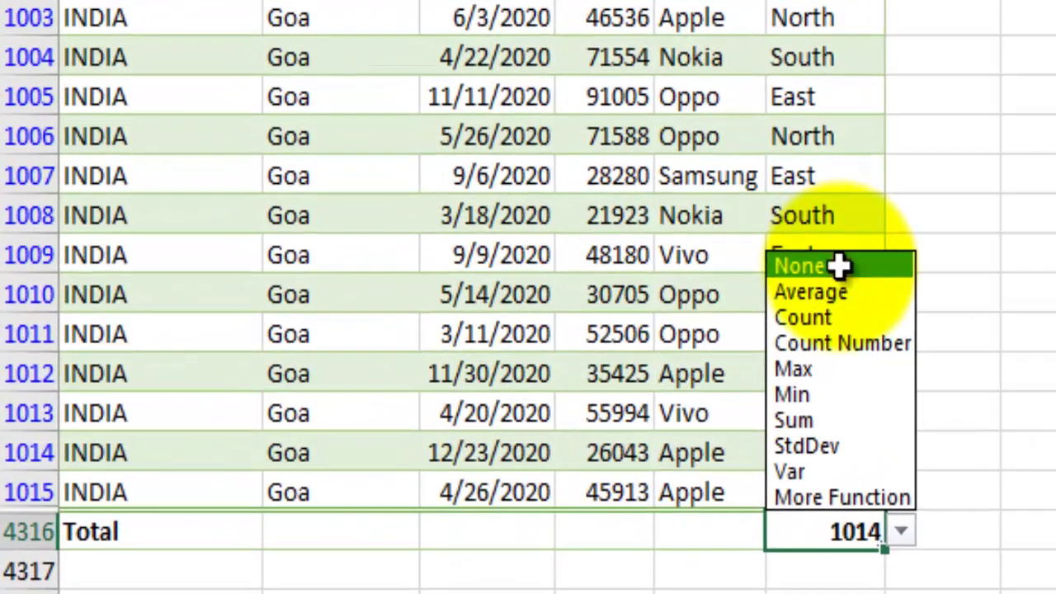
click(838, 266)
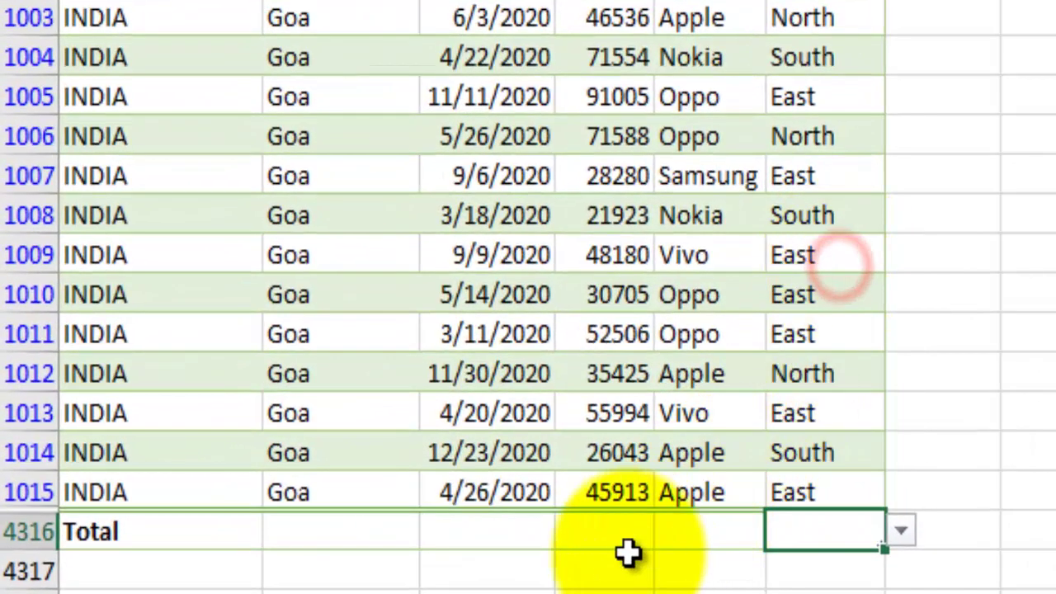
click(610, 528)
click(670, 532)
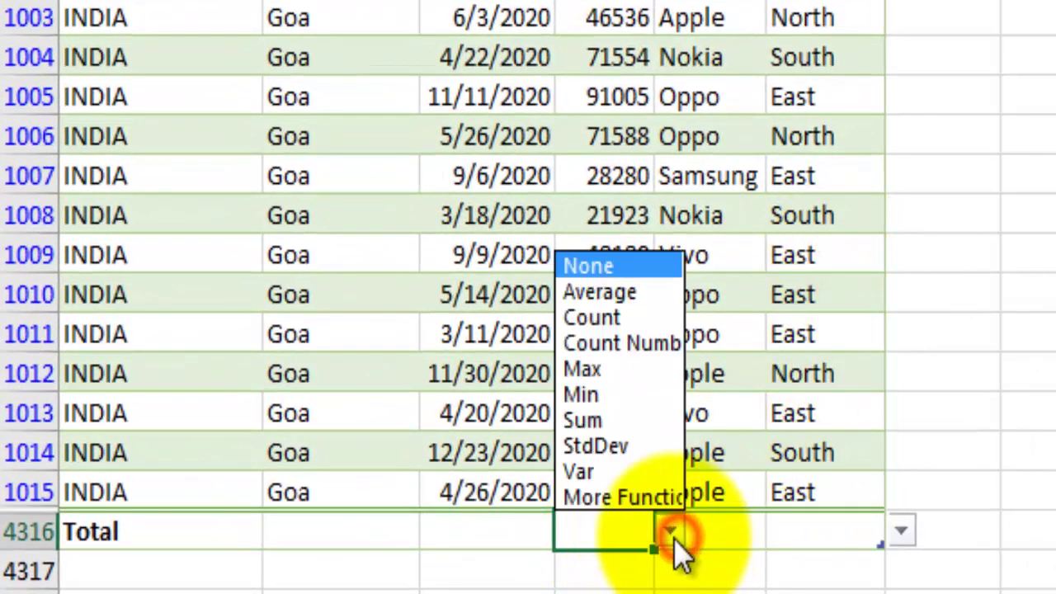
click(611, 421)
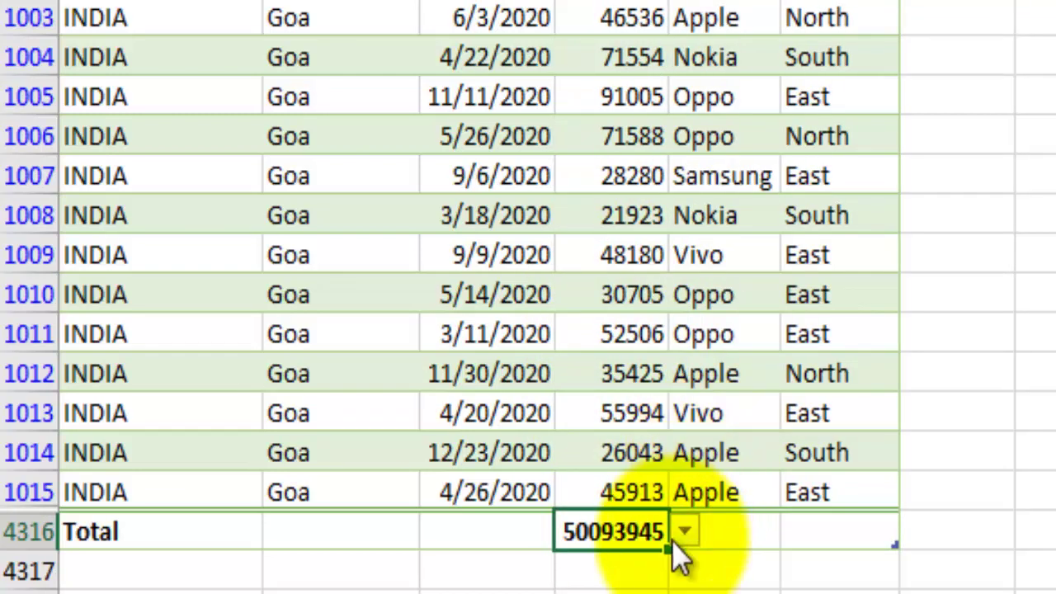
- Try the Max, Min and Average functions for the Sales total, and return it to Sum
click(685, 528)
click(642, 371)
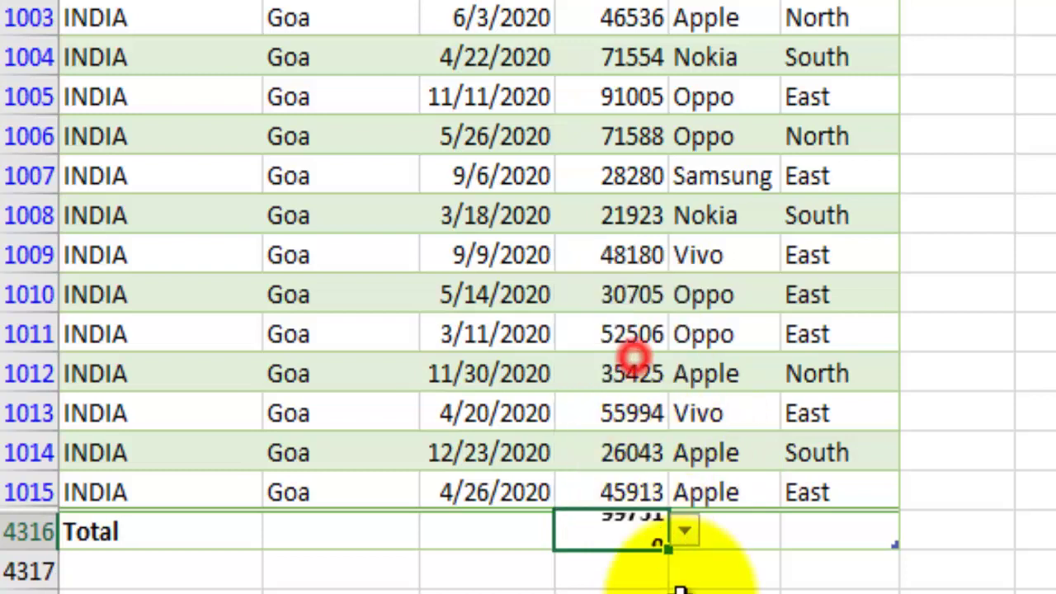
click(686, 532)
click(645, 405)
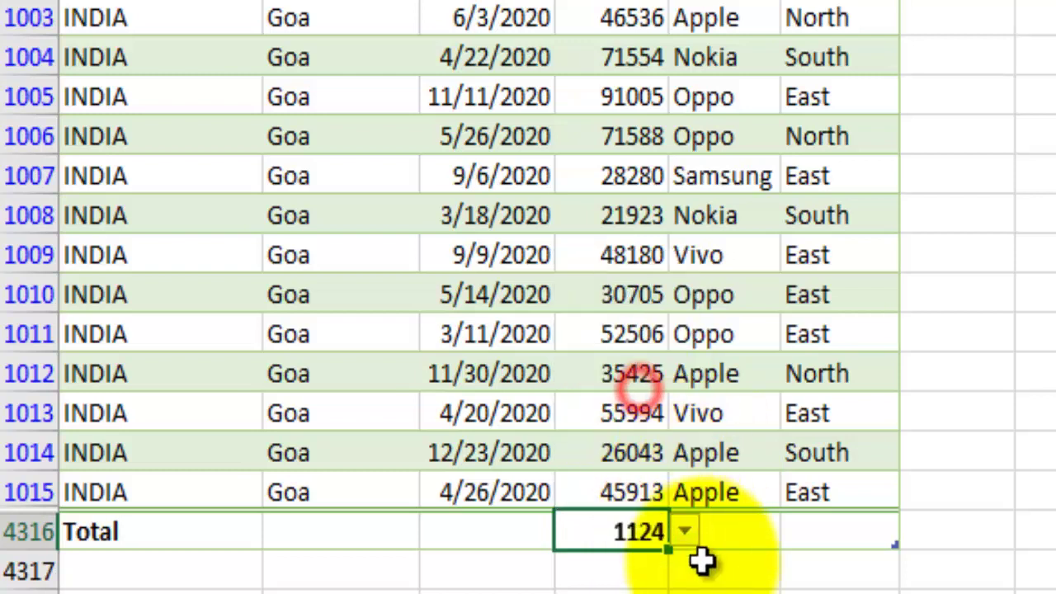
click(686, 532)
click(668, 292)
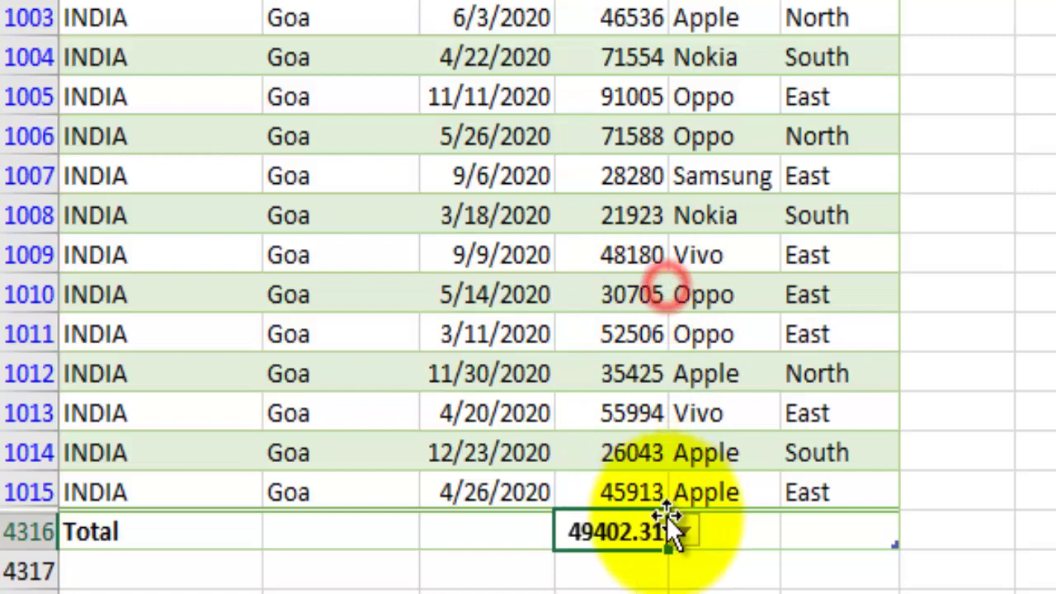
click(683, 529)
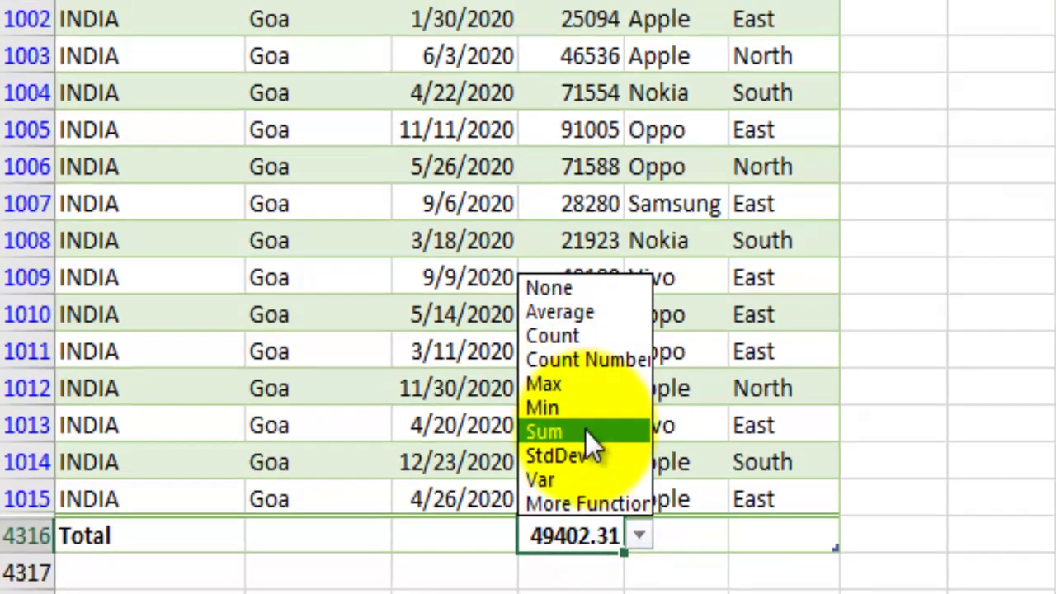
key(Escape)
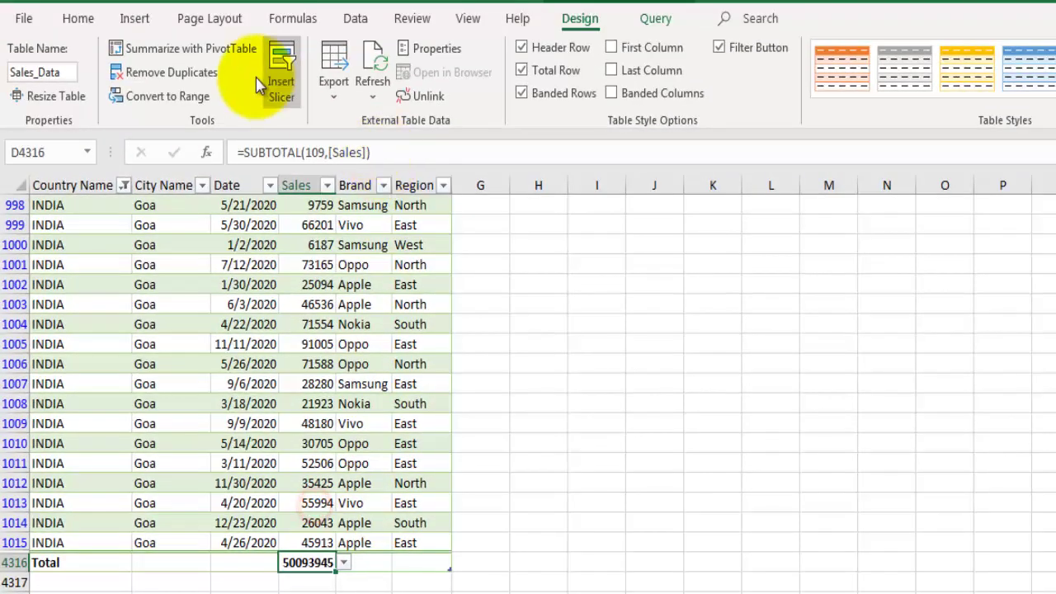
- Apply the comma number style to the Sales total and filter the City Name column to show only Pune
click(75, 18)
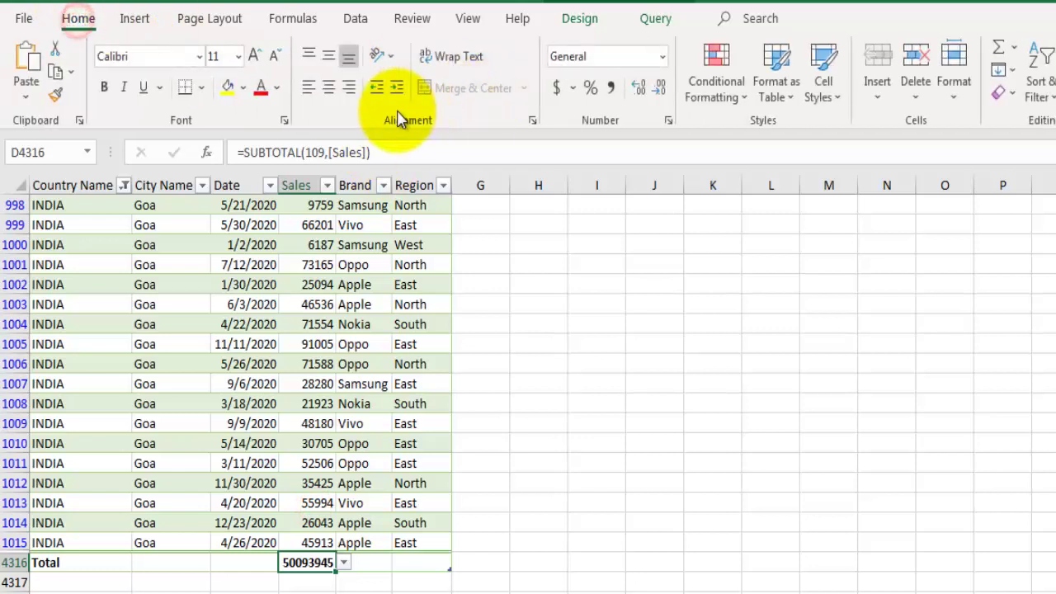
click(612, 88)
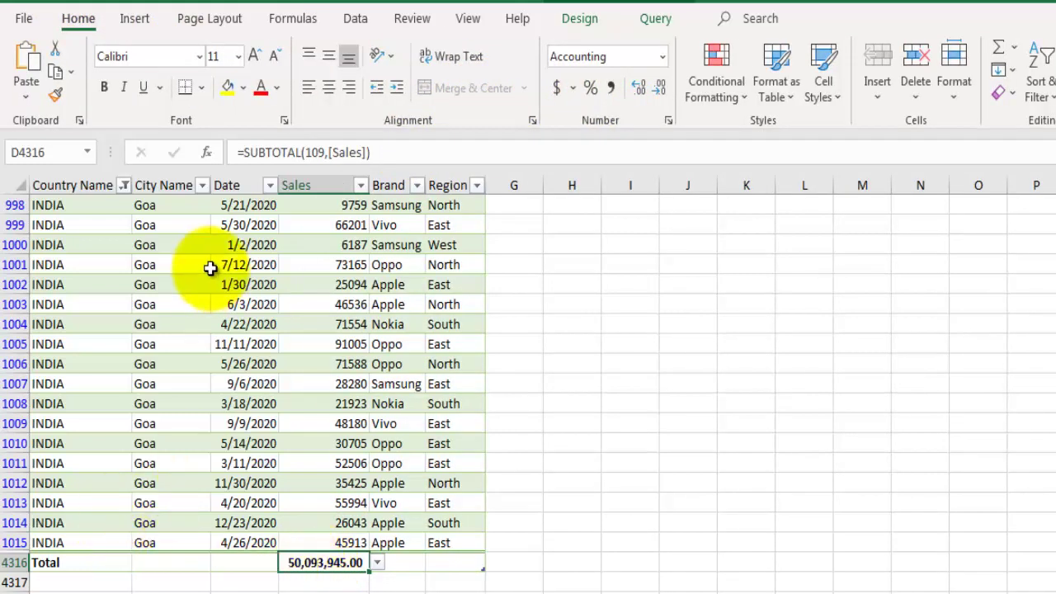
click(202, 186)
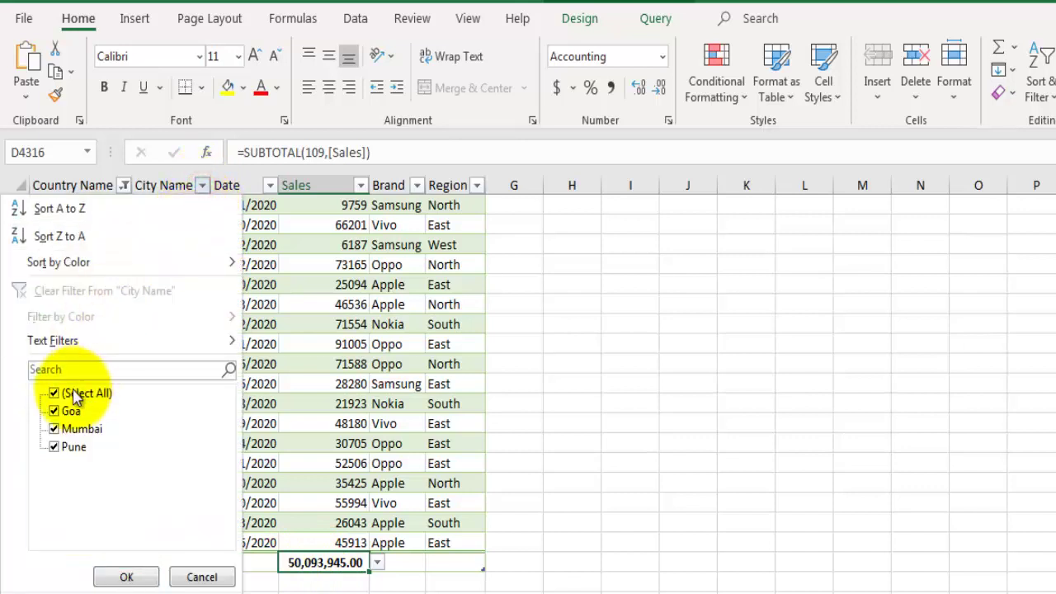
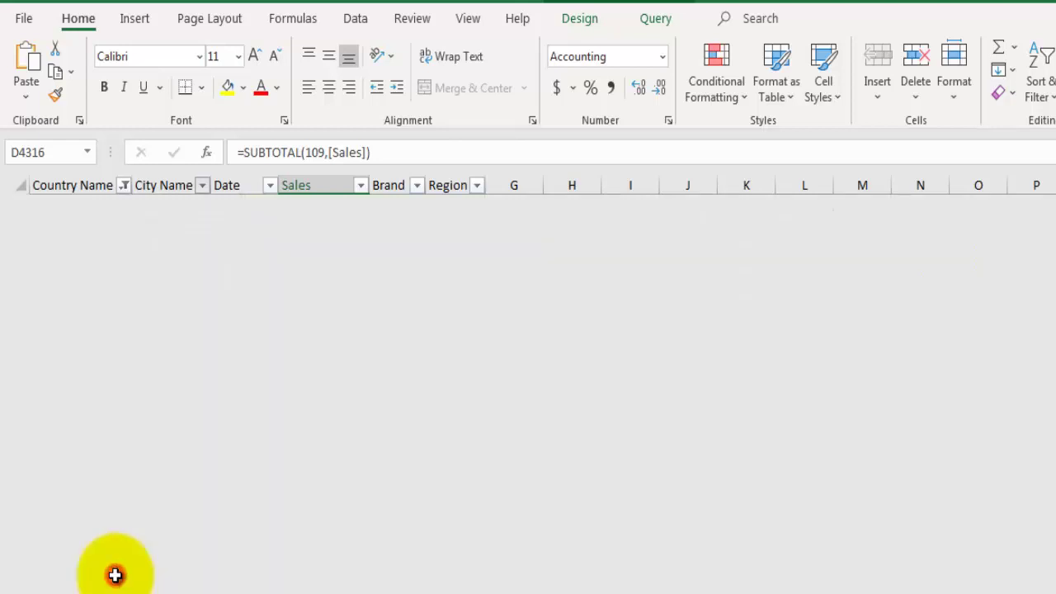
scroll(288, 361, up, 7)
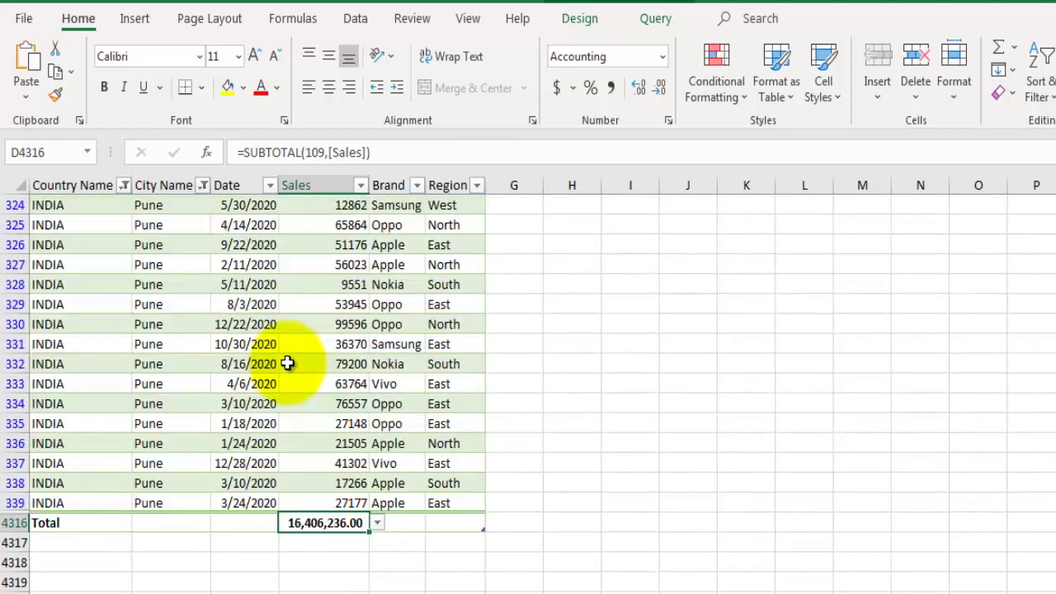
- Clear the filters from the Country Name and City Name columns and return to the Sales header at the top of the table
click(124, 185)
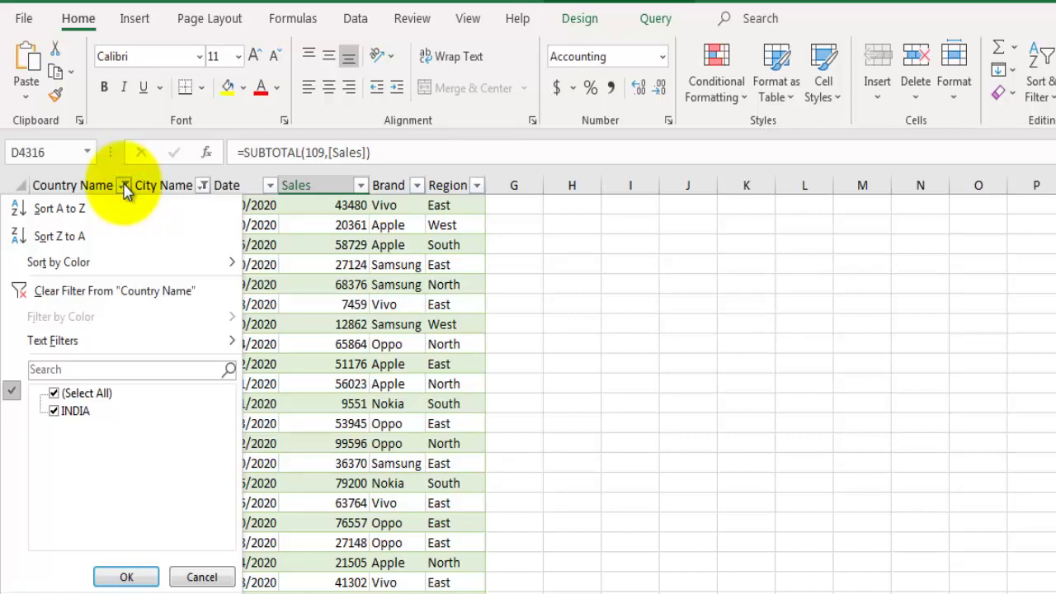
click(190, 293)
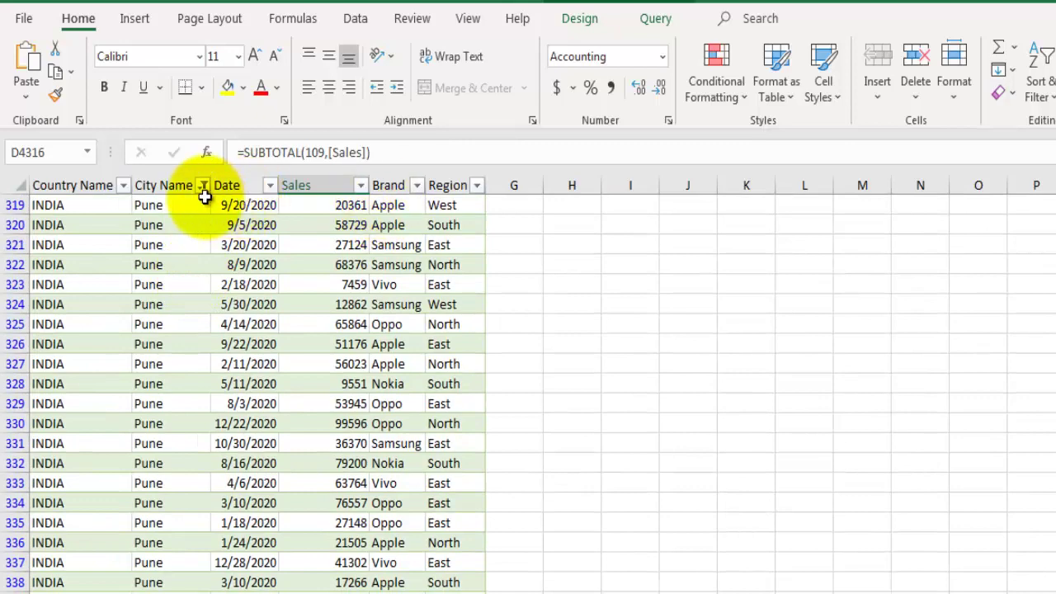
click(203, 186)
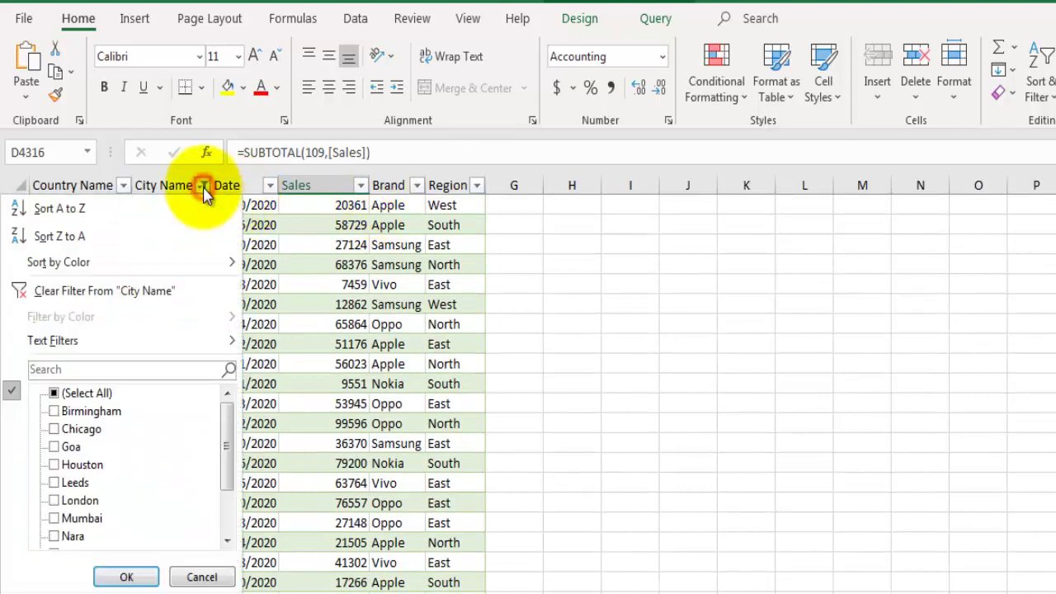
click(164, 288)
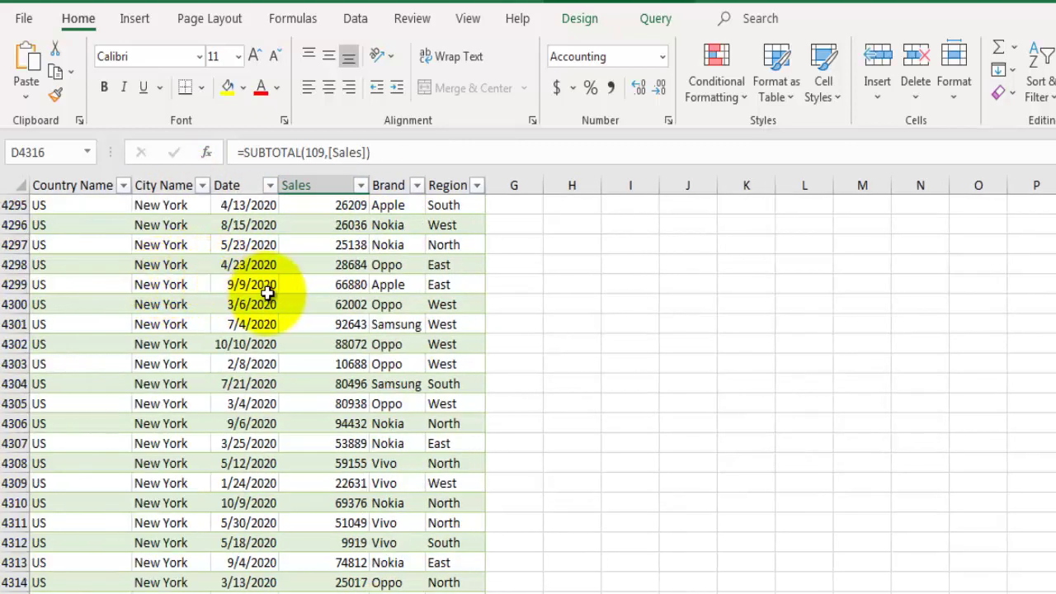
scroll(324, 303, up, 15)
click(323, 303)
key(ctrl+Up)
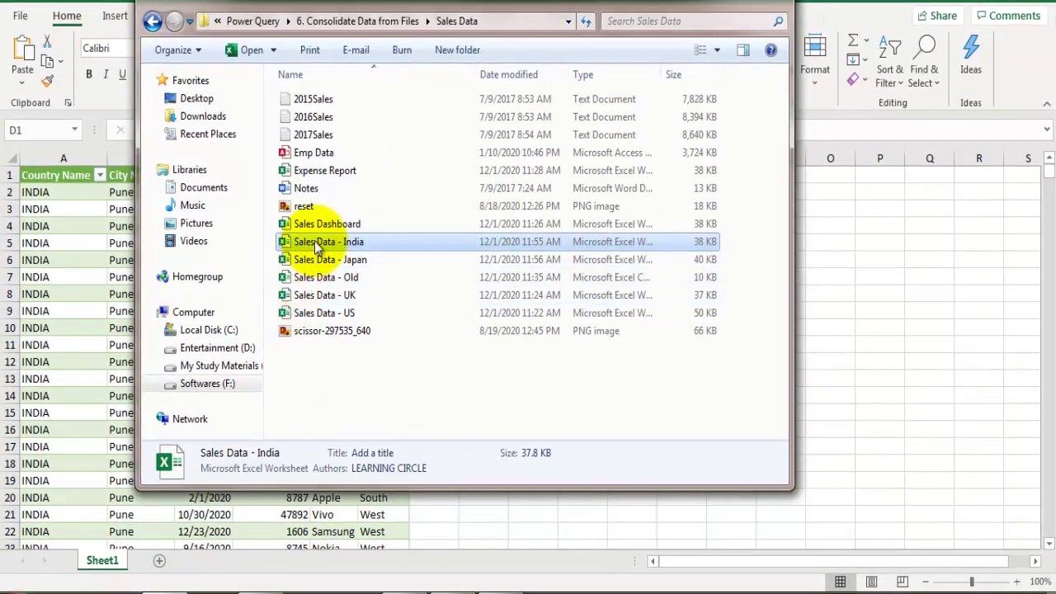
- Open the Sales Data - India workbook from the Sales Data folder and go to its Pune sheet
double_click(314, 241)
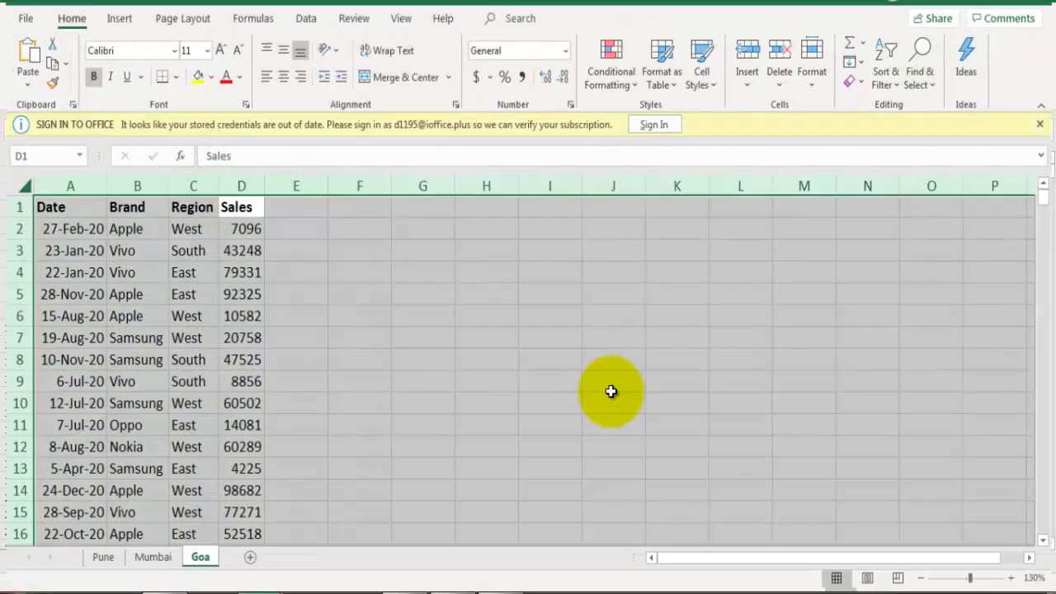
click(152, 360)
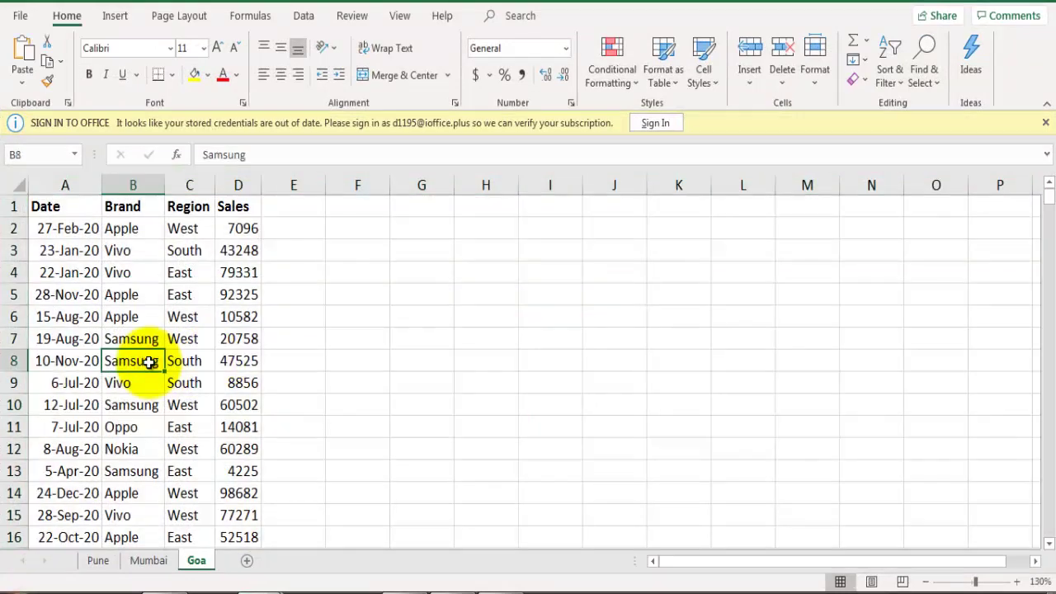
key(ctrl+Page_Up)
key(ctrl+Page_Up)
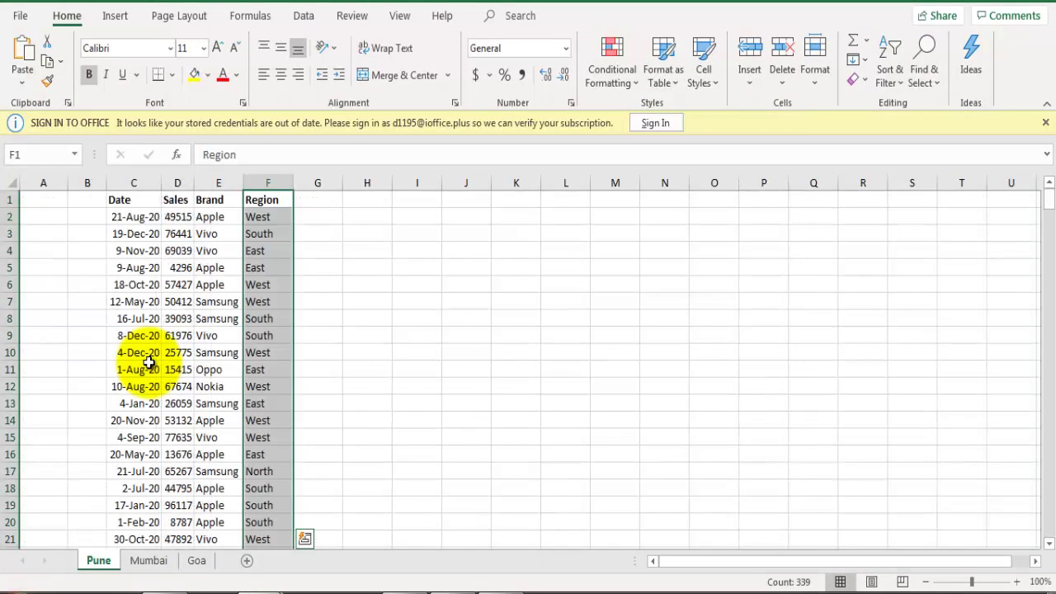
- Copy the last data row of the Pune sheet, from Date to Region, into each of rows 340 to 344
click(132, 420)
key(ctrl+Down)
key(ctrl+shift+Right)
key(ctrl+c)
key(Down)
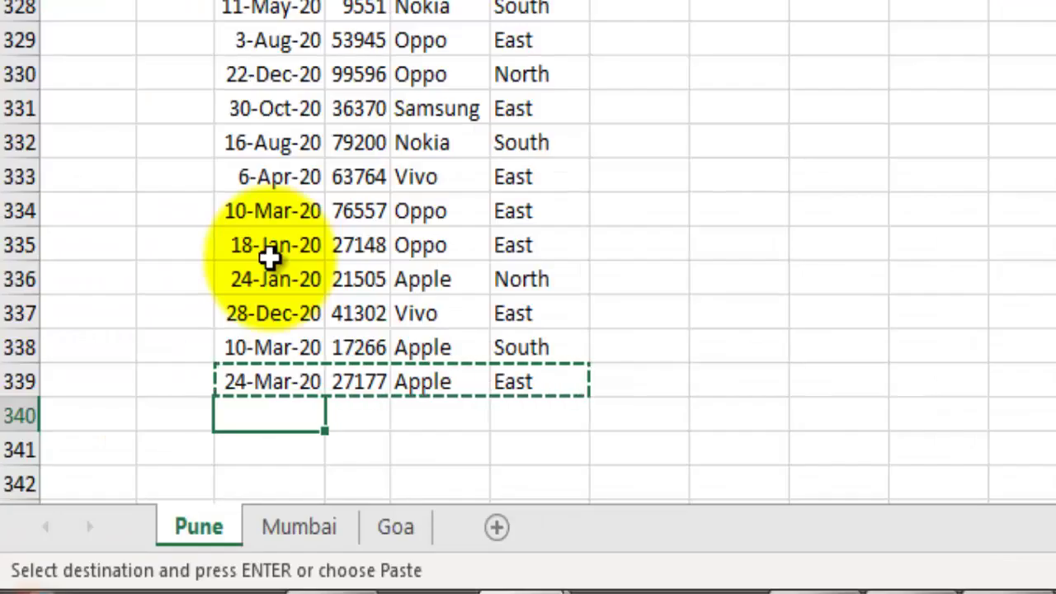
key(ctrl+v)
key(Down)
key(ctrl+v)
key(Down)
key(ctrl+v)
key(Down)
key(ctrl+v)
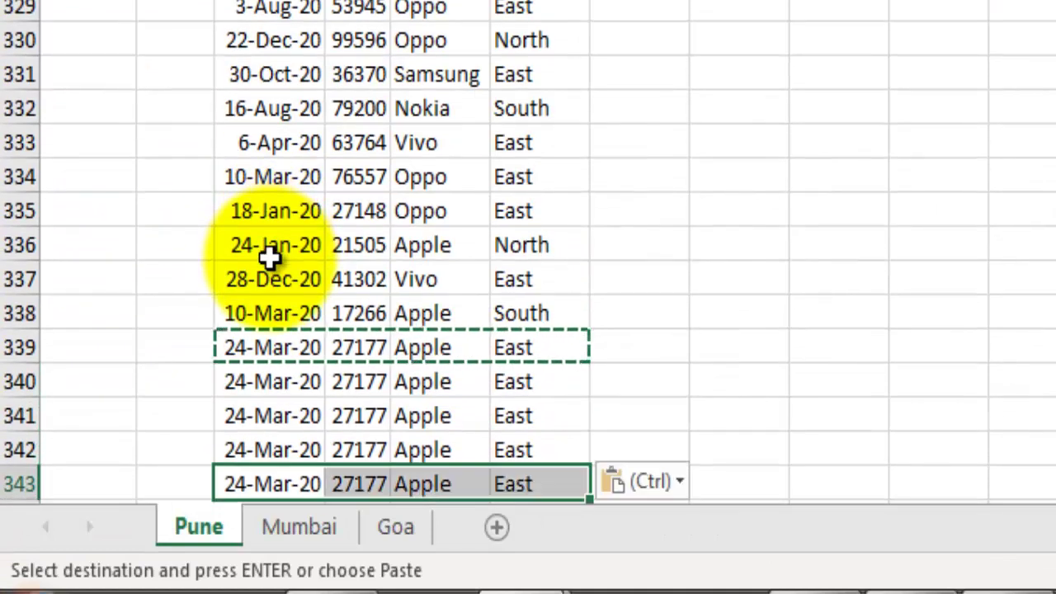
key(Down)
key(ctrl+v)
- Set the Sales values of the five added Pune rows, 340 to 344, to 1
key(Up)
key(Up)
key(Up)
key(Up)
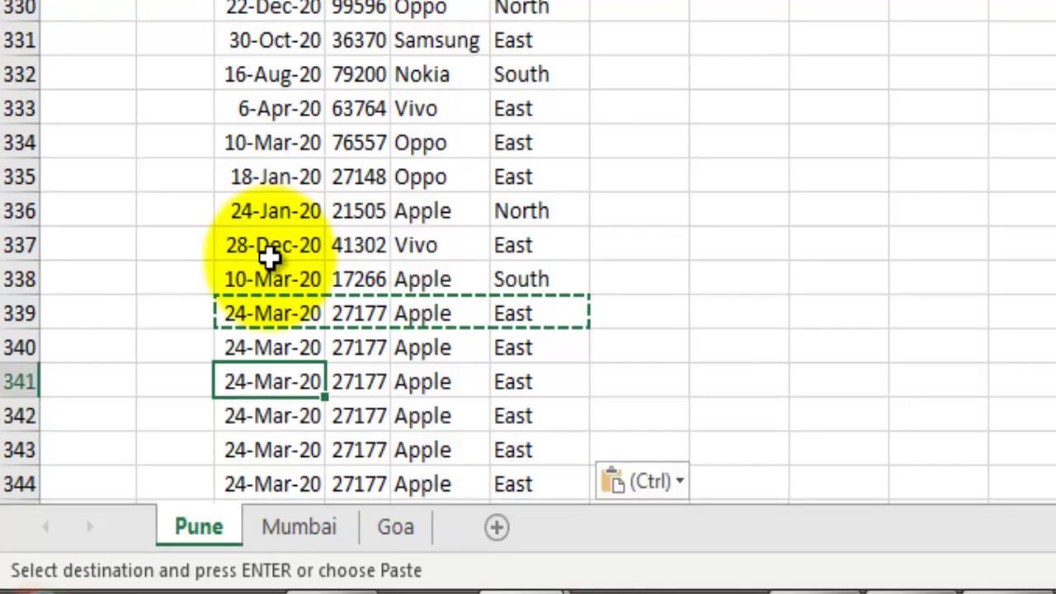
key(ctrl+shift+Down)
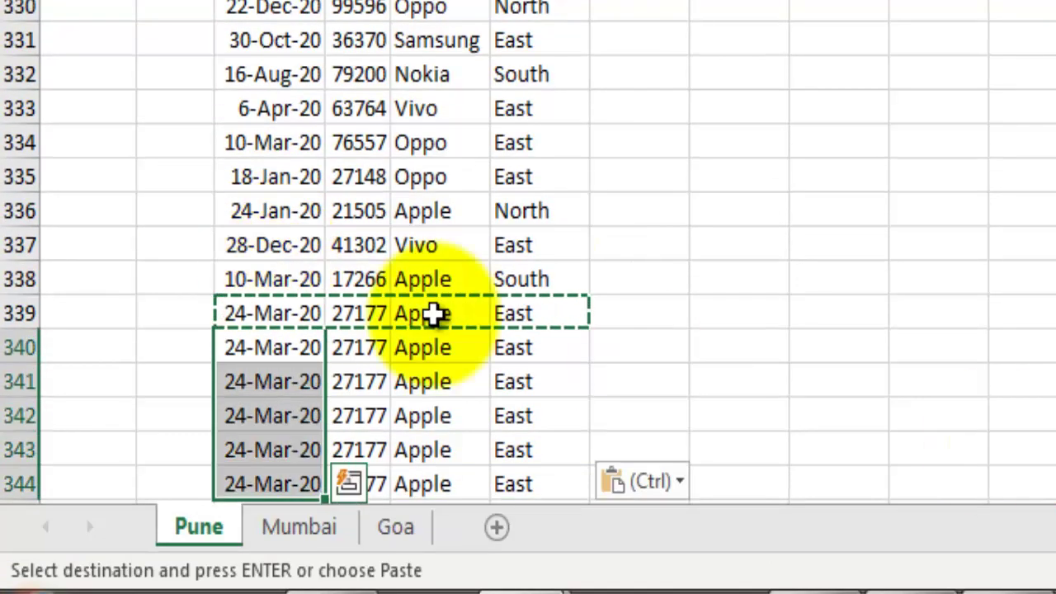
click(356, 338)
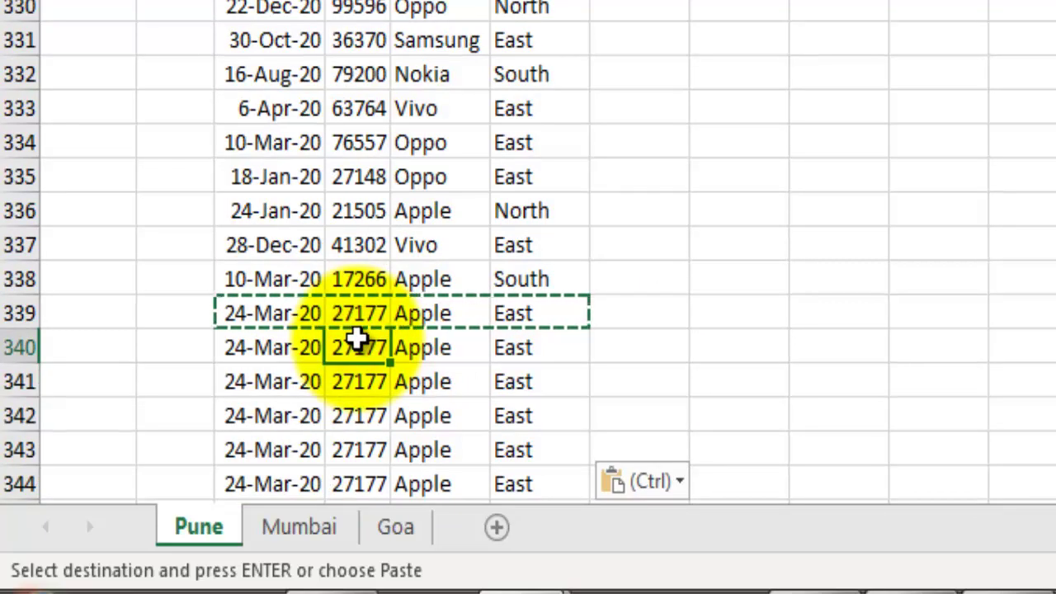
scroll(462, 353, up, 13)
scroll(421, 347, down, 15)
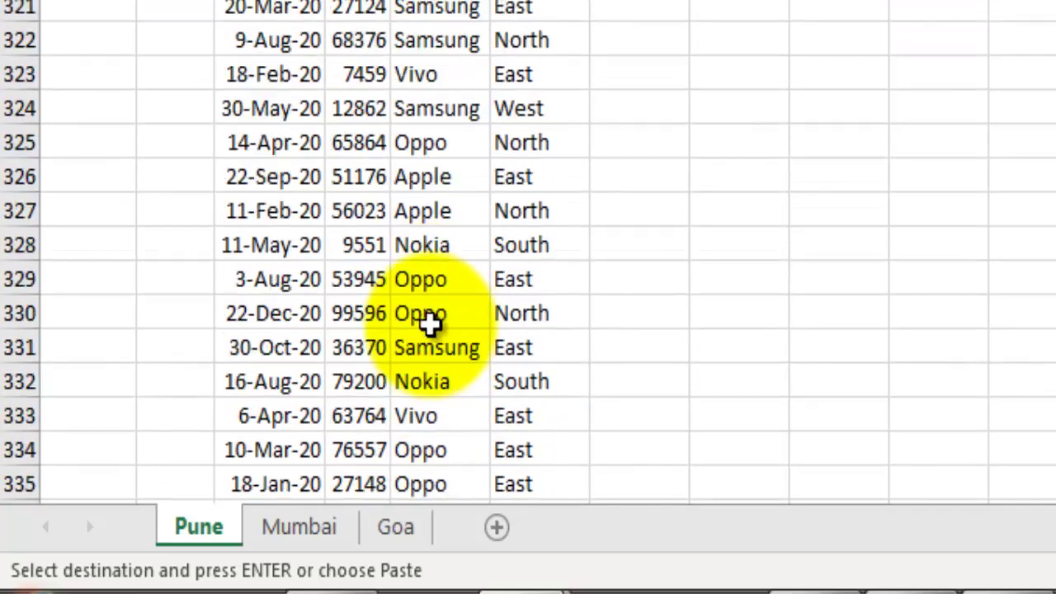
key(ctrl+shift+Down)
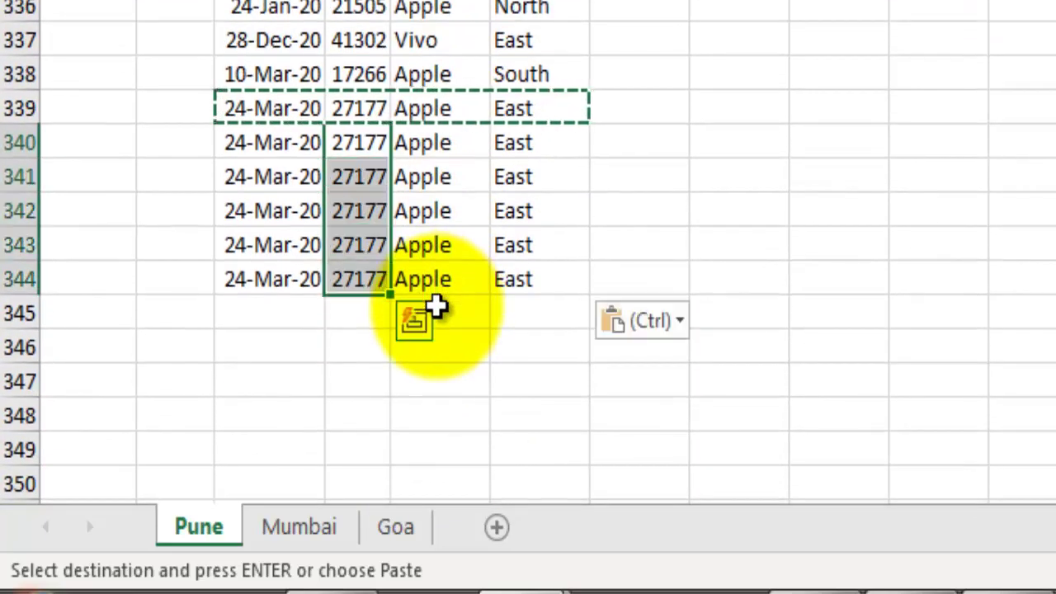
text(1)
key(ctrl+Return)
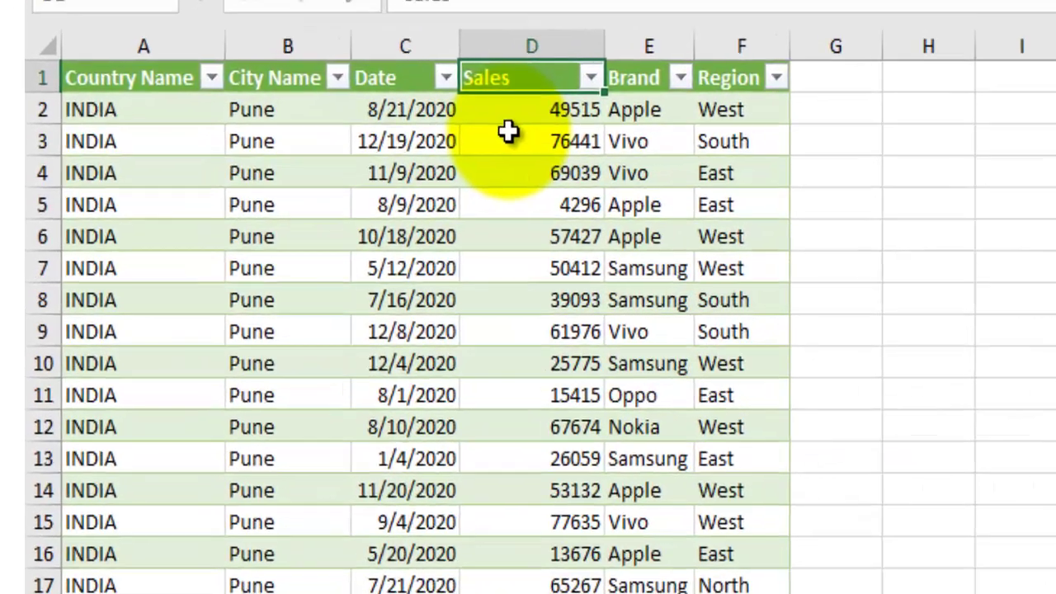
- In the consolidated workbook, go down to the total row of the sales table
right_click(258, 205)
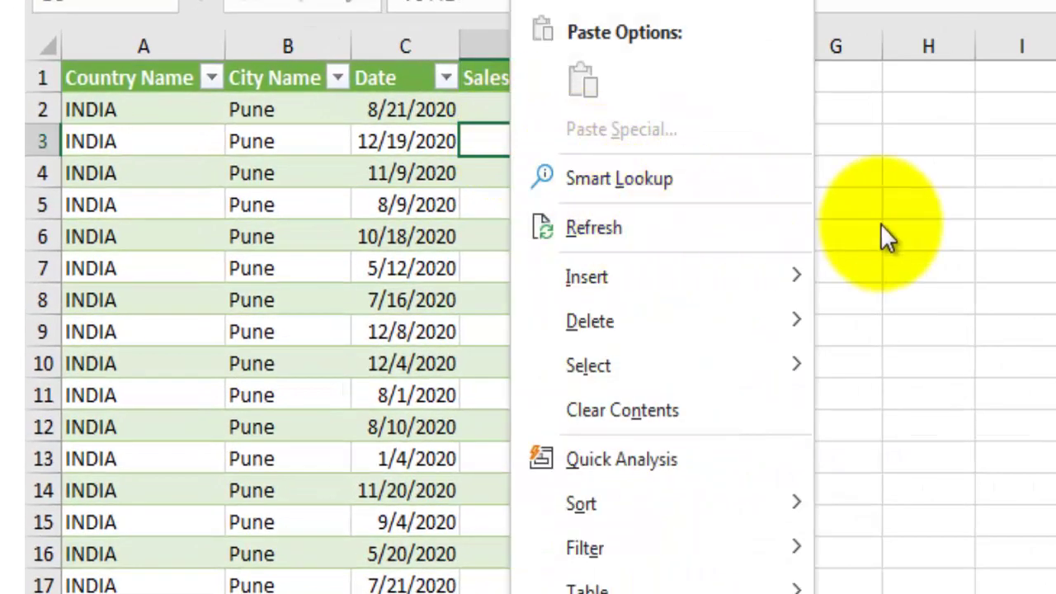
click(927, 173)
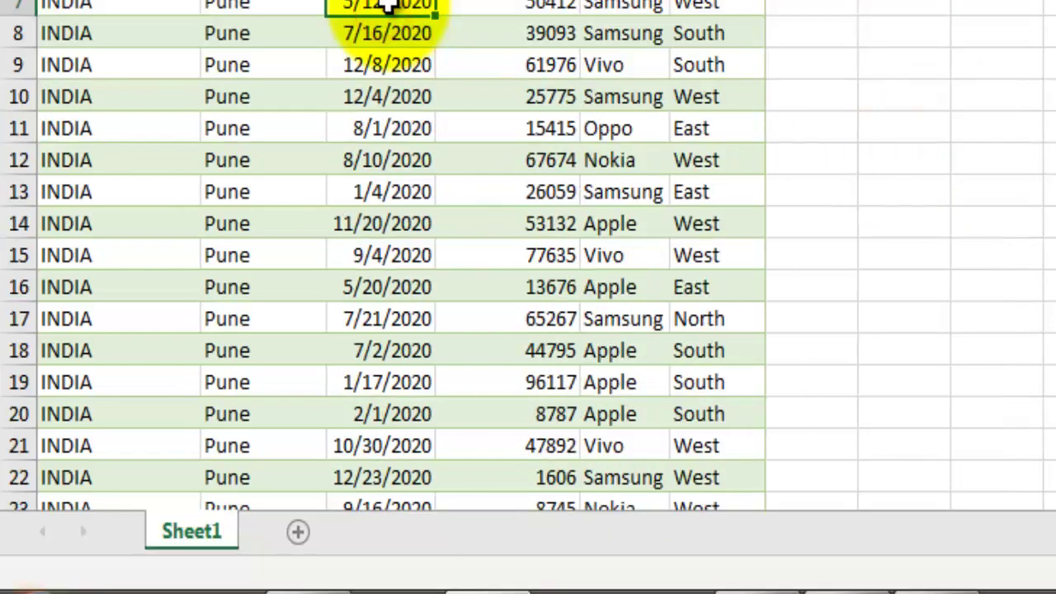
key(ctrl+Down)
key(Down)
key(Up)
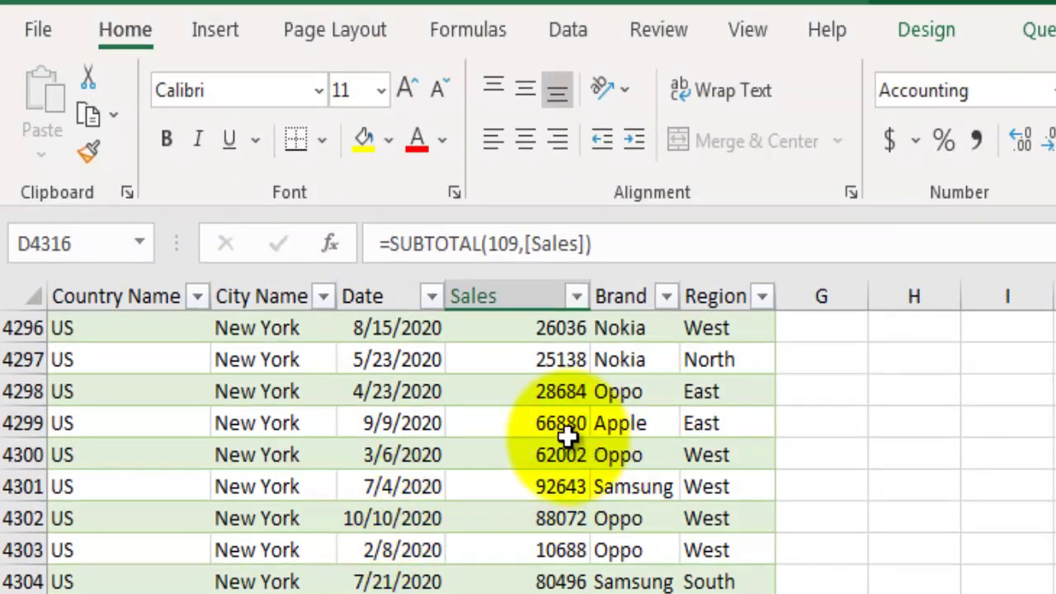
- Refresh the consolidated table from its source files and select the Sales total
right_click(566, 433)
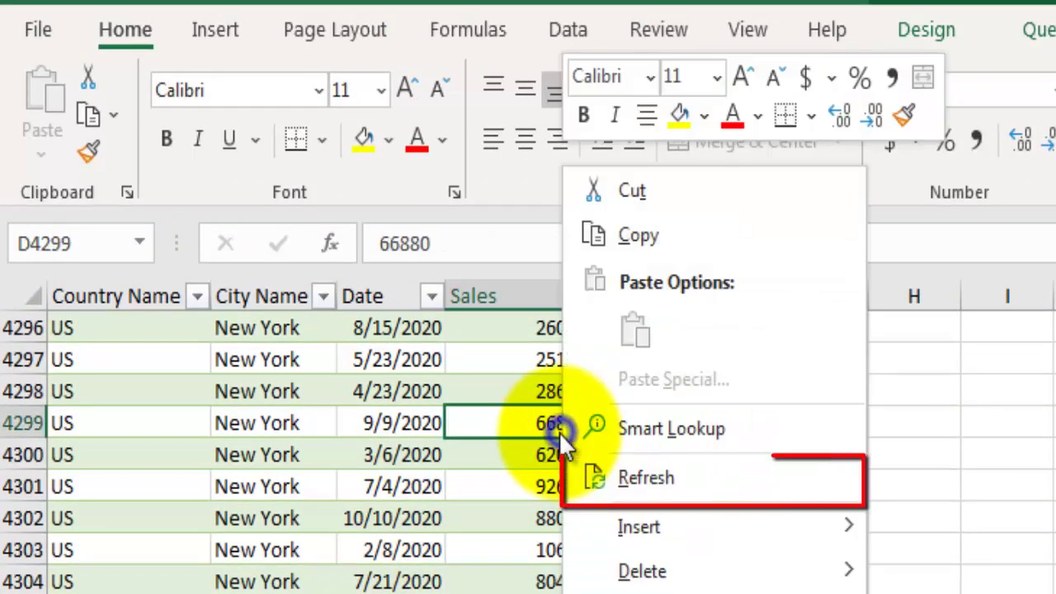
click(671, 479)
scroll(737, 520, down, 7)
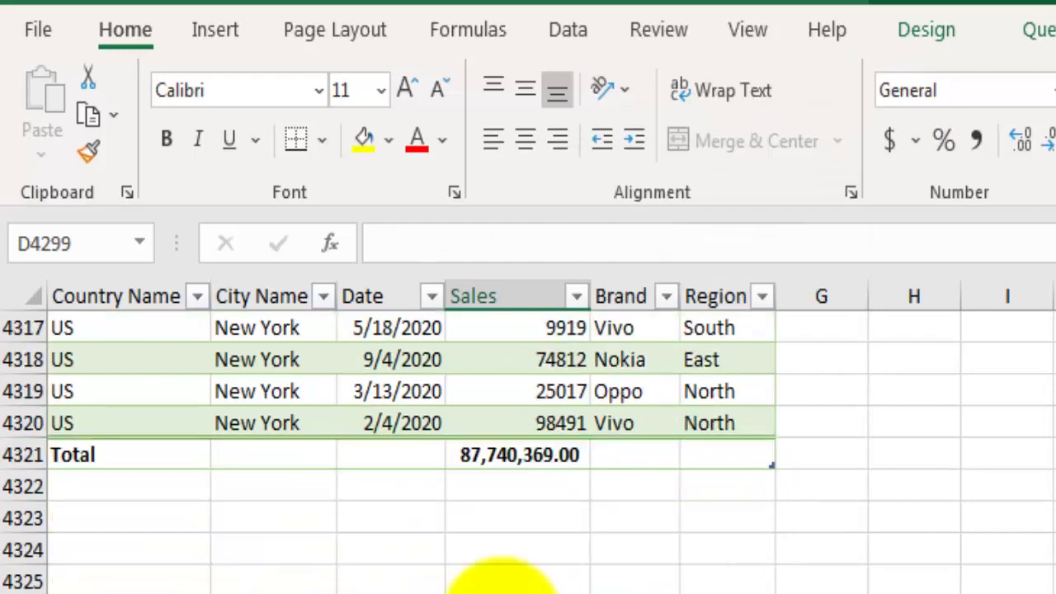
click(544, 456)
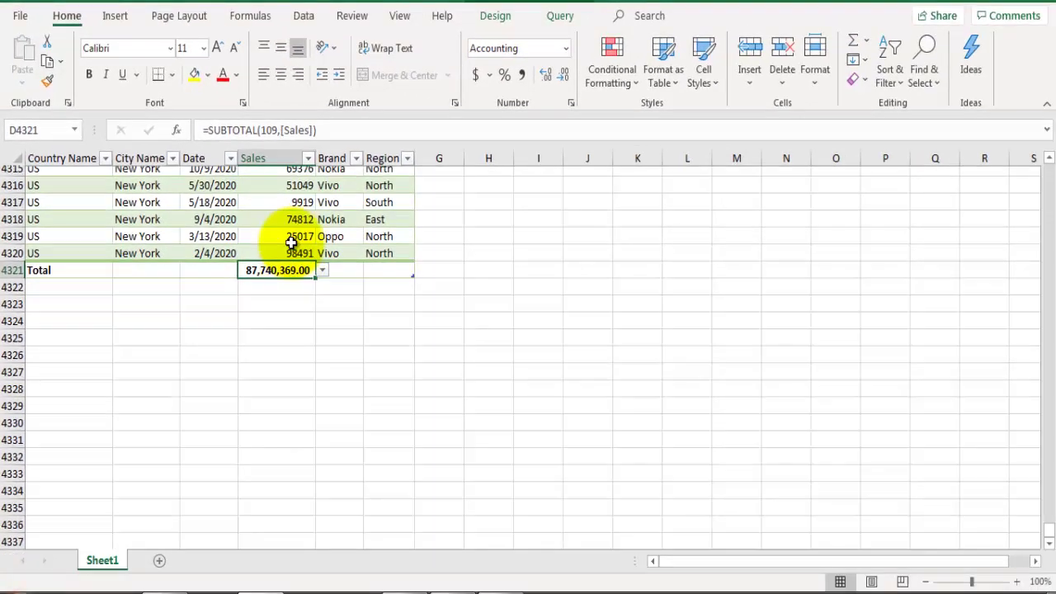
- Filter the refreshed table's City Name column to show only Pune
scroll(511, 427, up, 12)
click(304, 277)
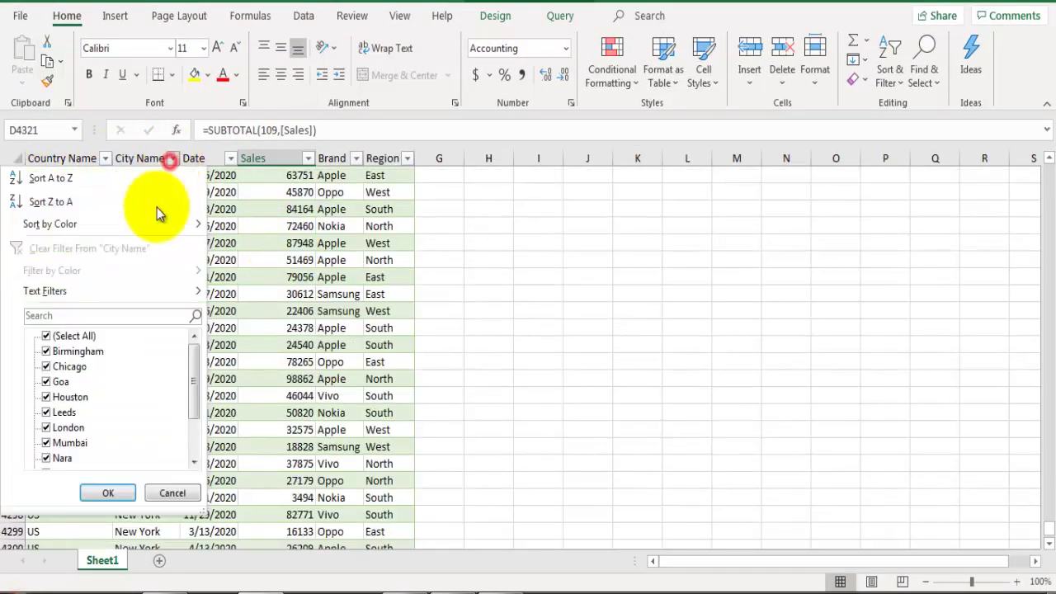
click(47, 336)
scroll(52, 454, down, 1)
scroll(51, 453, down, 1)
click(46, 426)
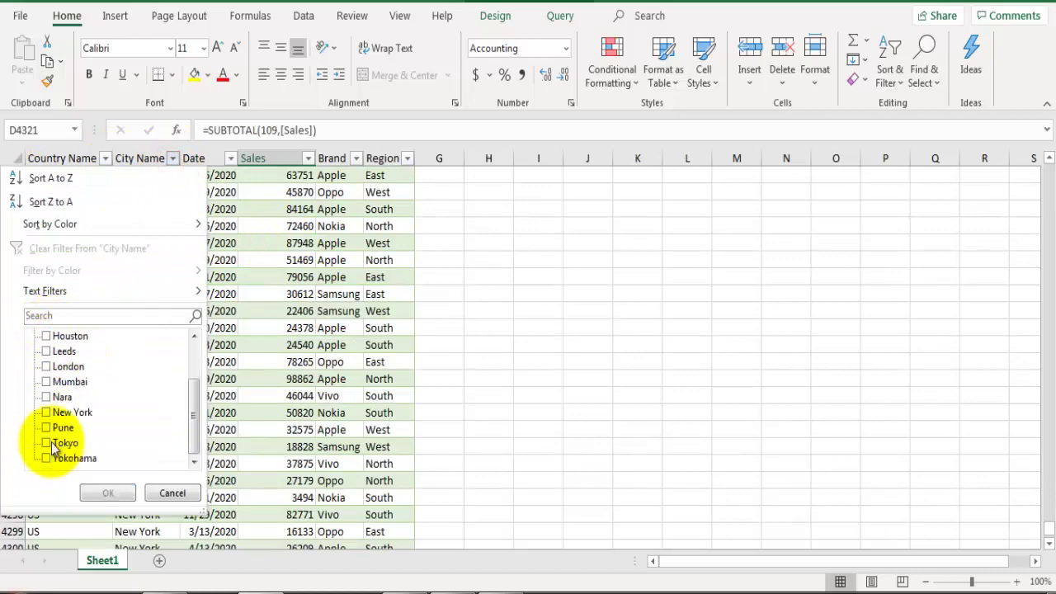
click(107, 492)
- Examine the newly added Pune records in rows 340 to 344, selecting their Sales, Brand and Region cells
scroll(219, 363, up, 3)
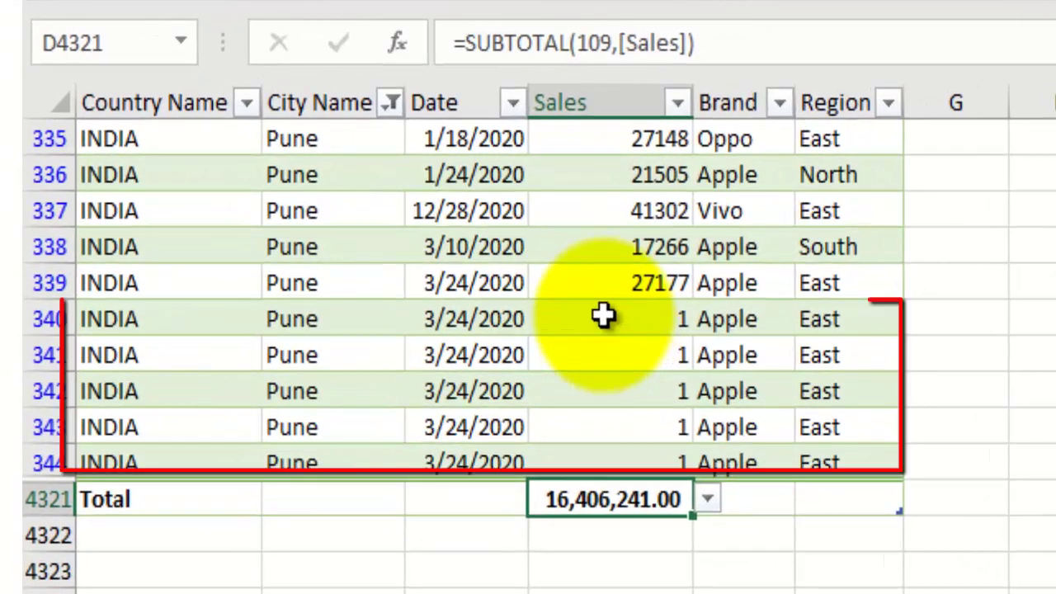
drag(341, 272, 483, 351)
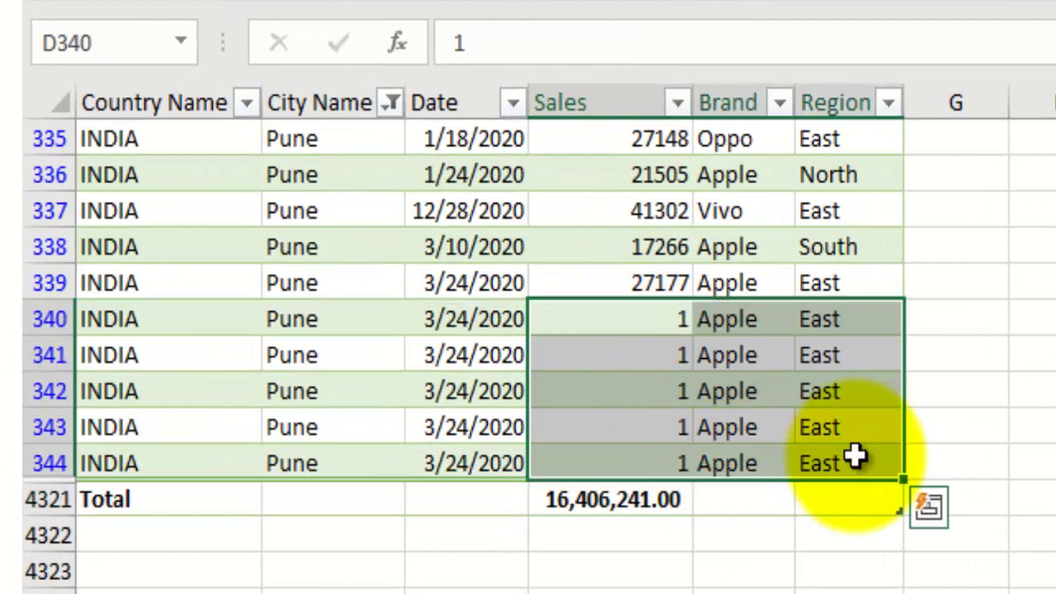
scroll(853, 454, up, 20)
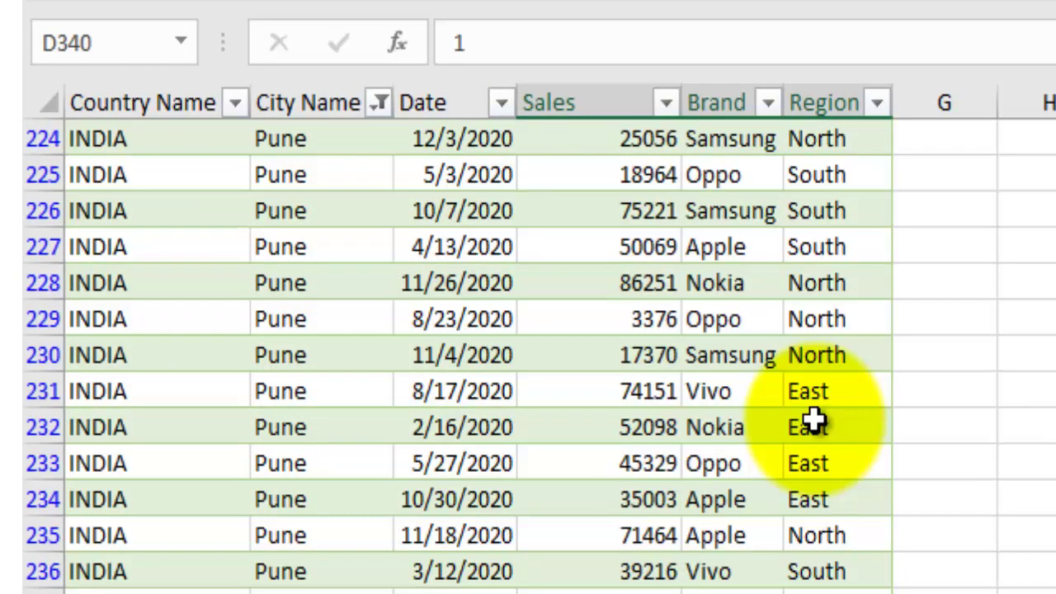